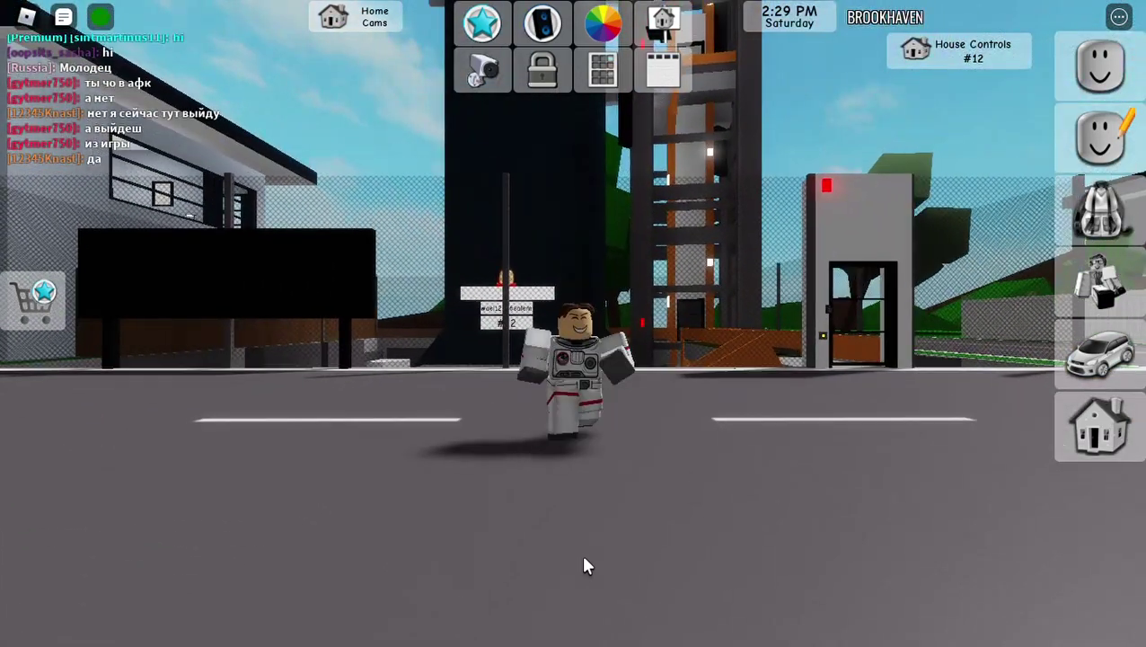
Step: Run across the road to the rocket tower and up the striped ramp into the elevator
key(w)
key(d)
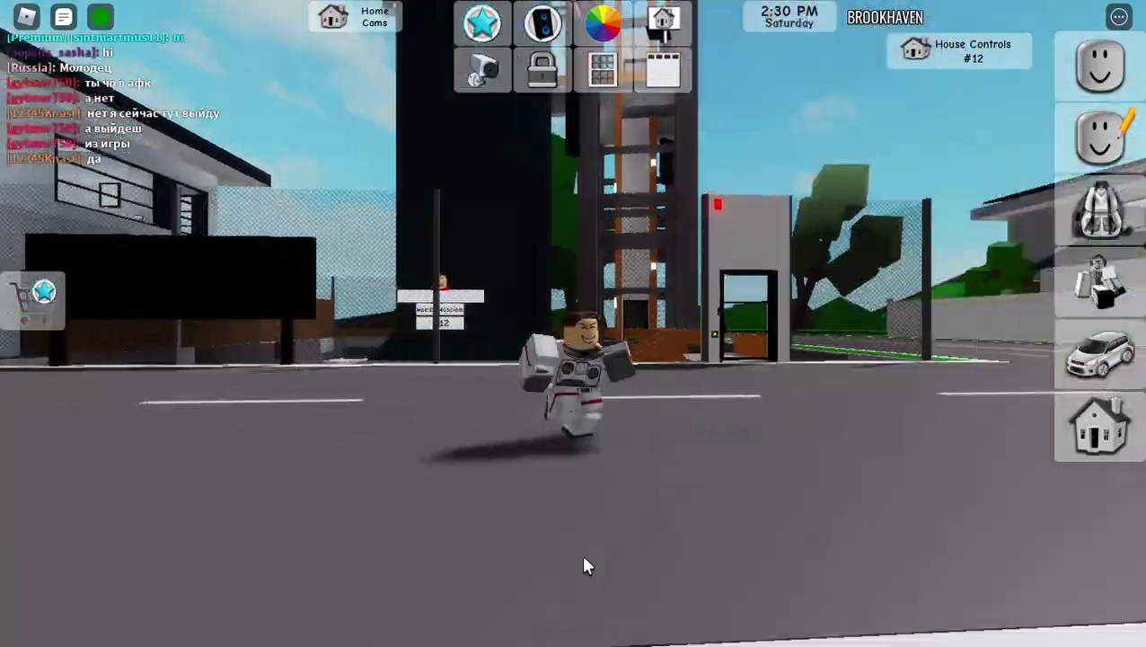
key(a)
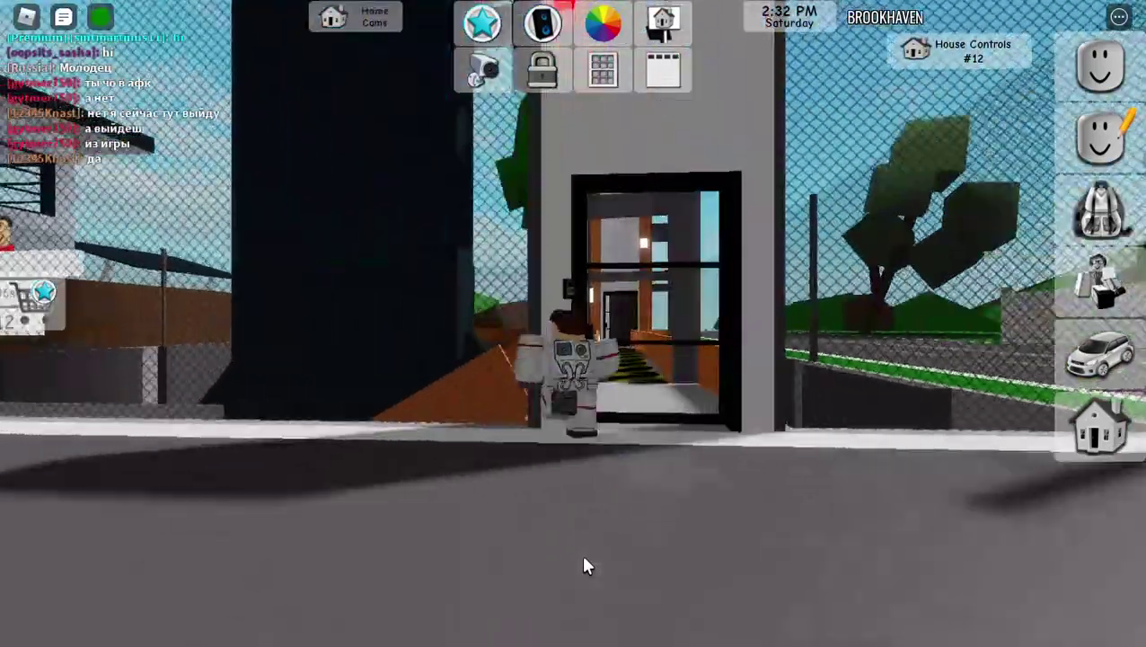
key(w)
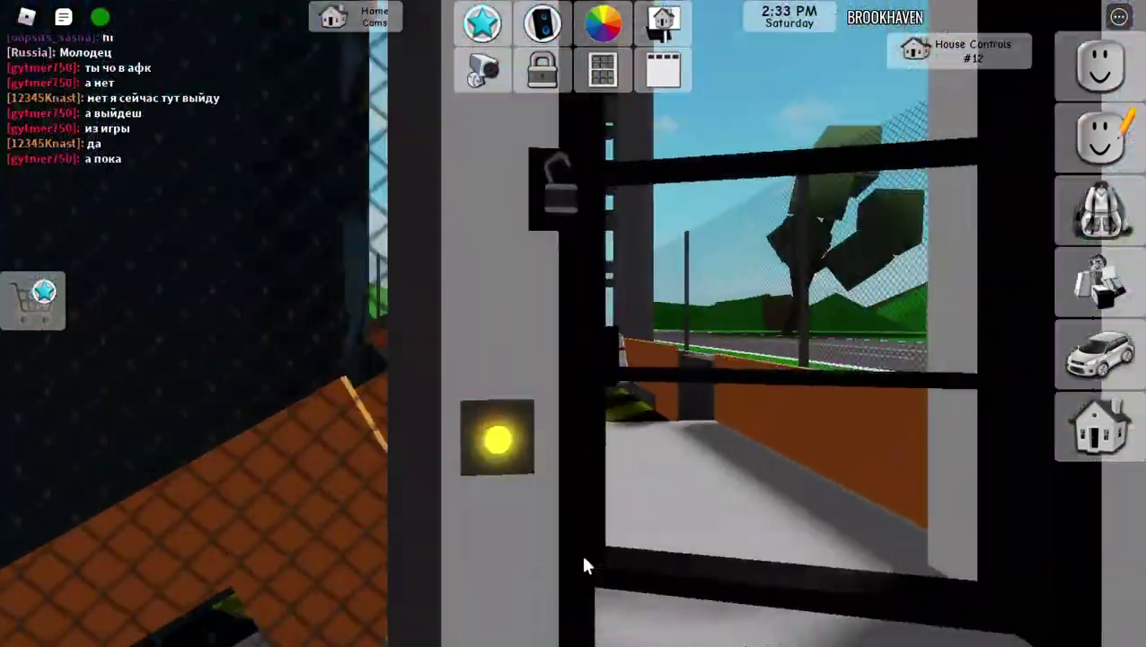
key(w)
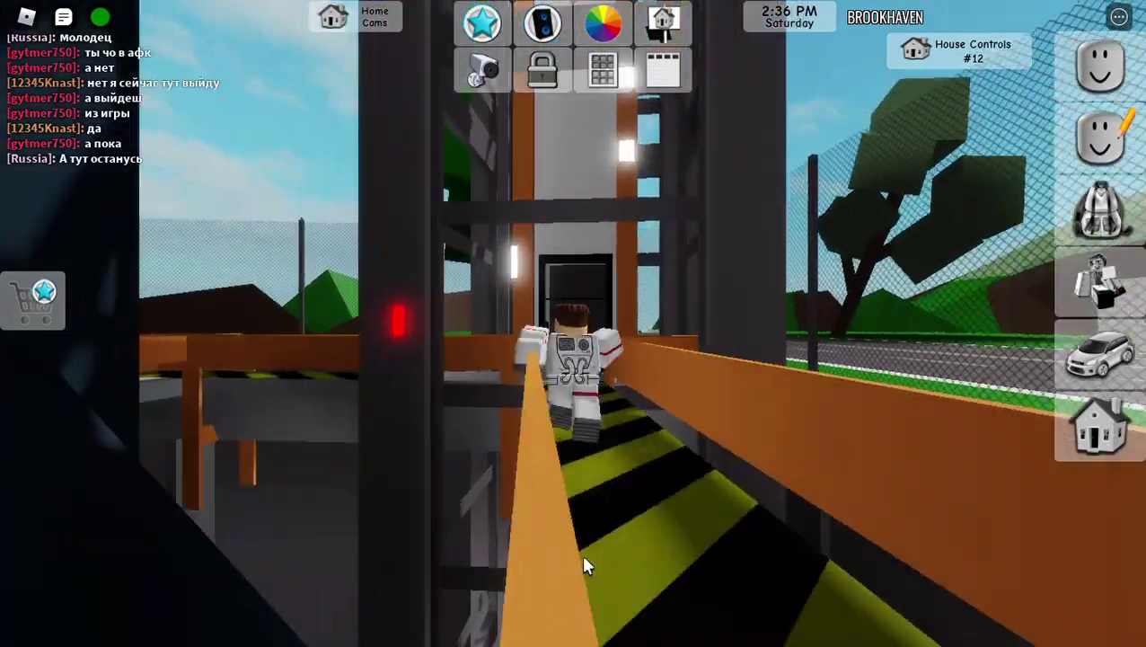
key(w)
scroll(584, 566, up, 5)
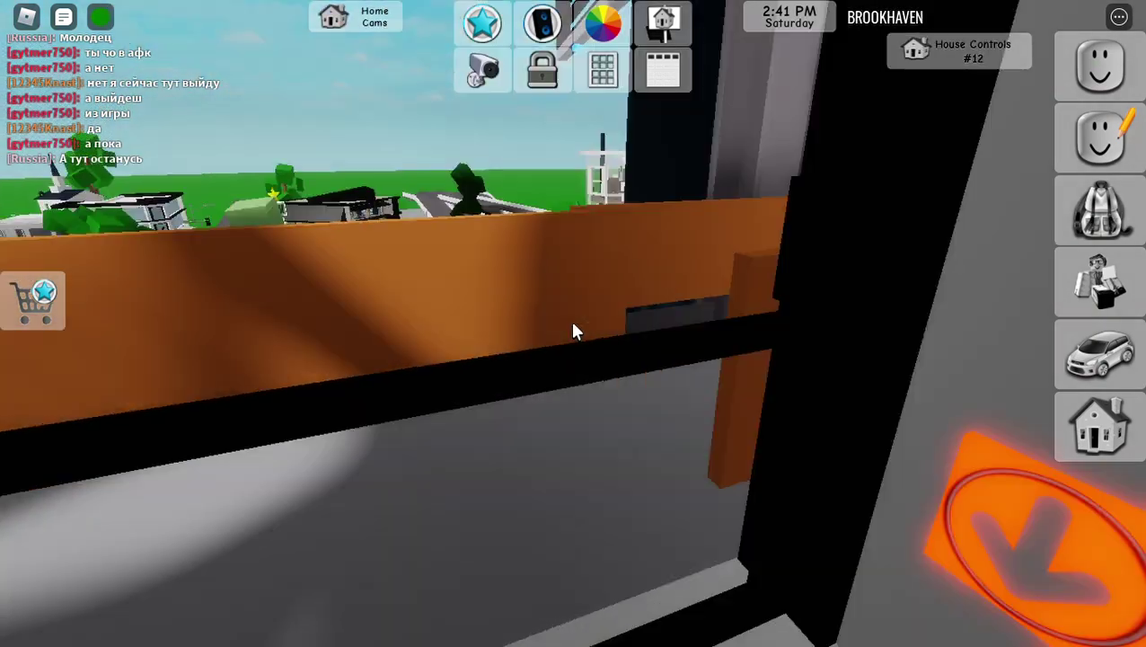
key(w)
key(w)
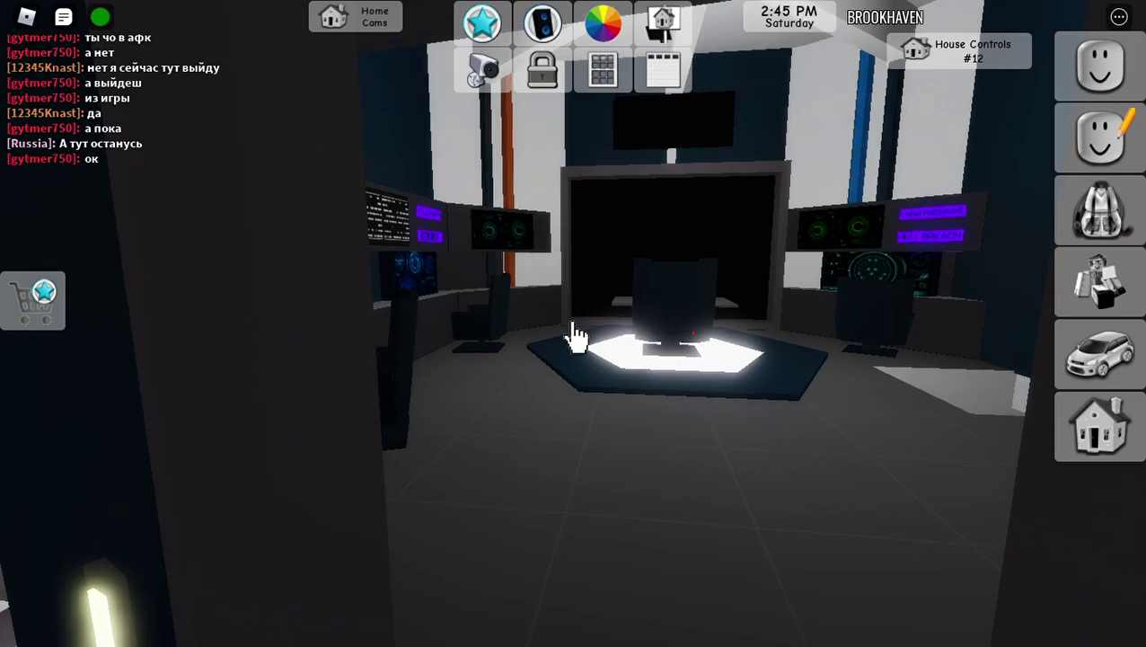
Step: Walk past the glowing chair platform to the oxygen display and purple control buttons
key(w)
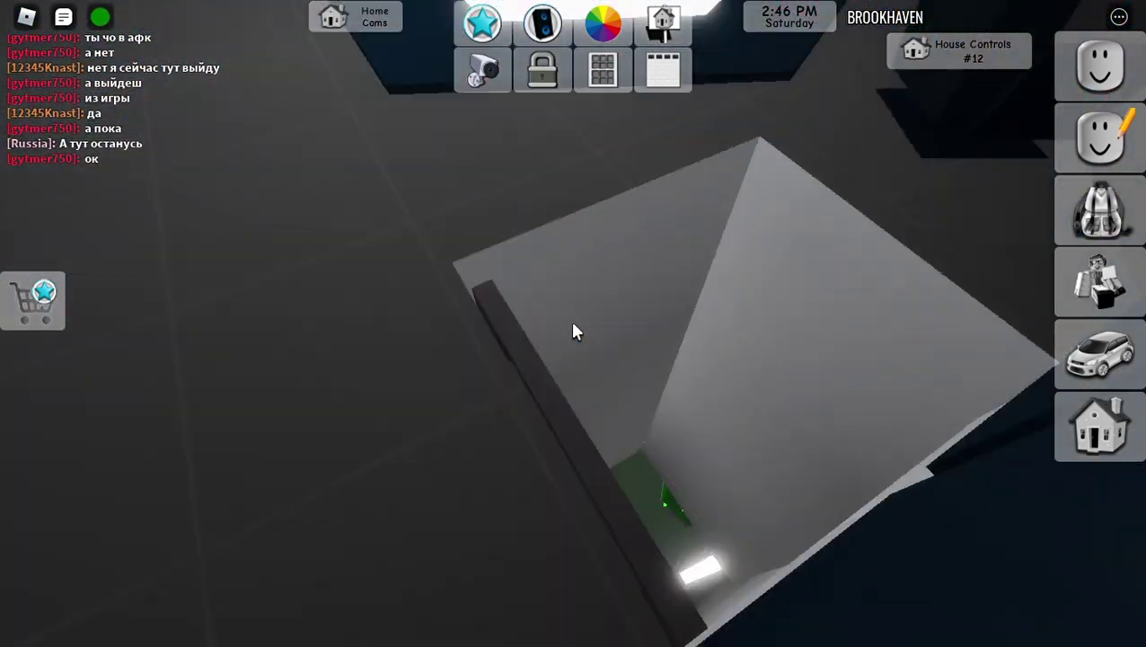
key(w)
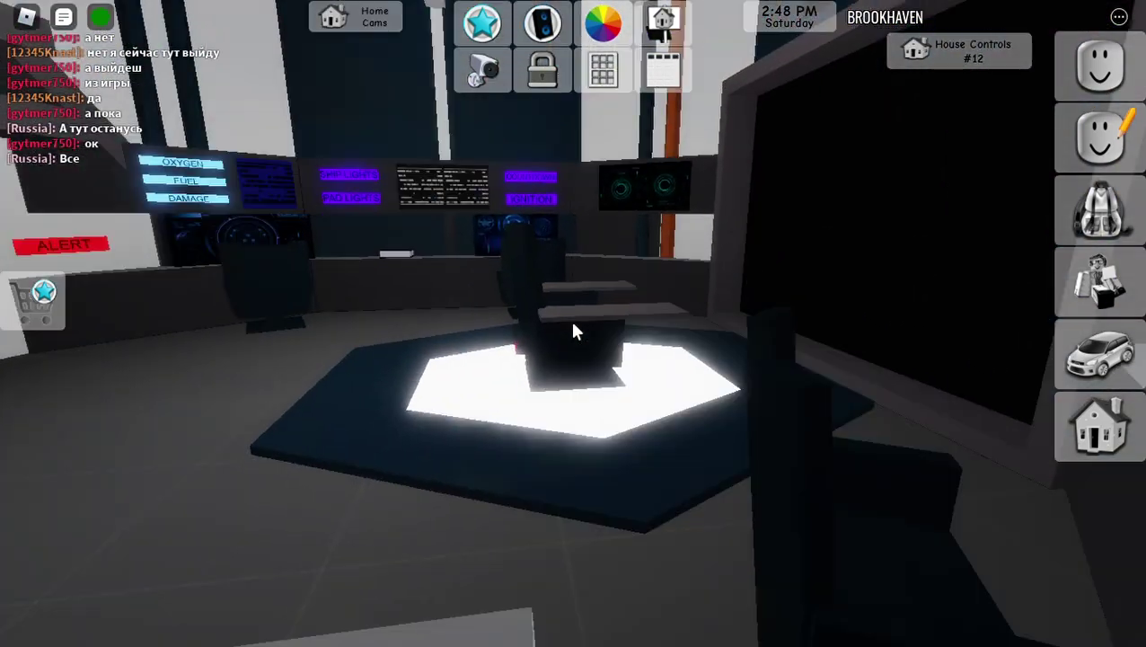
key(w)
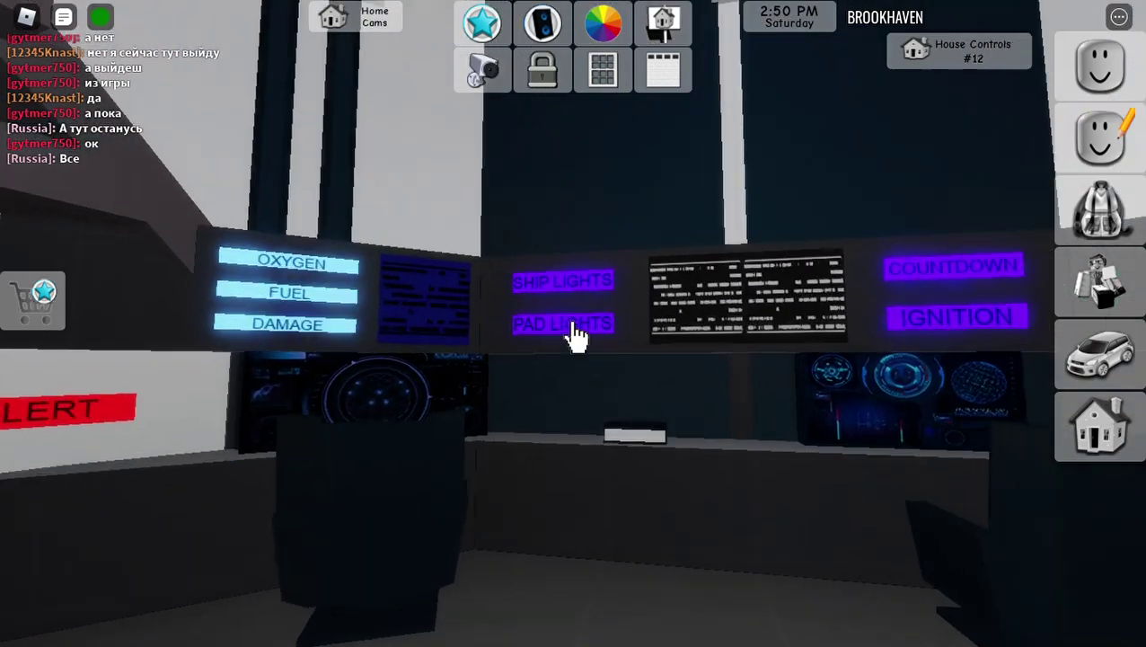
key(a)
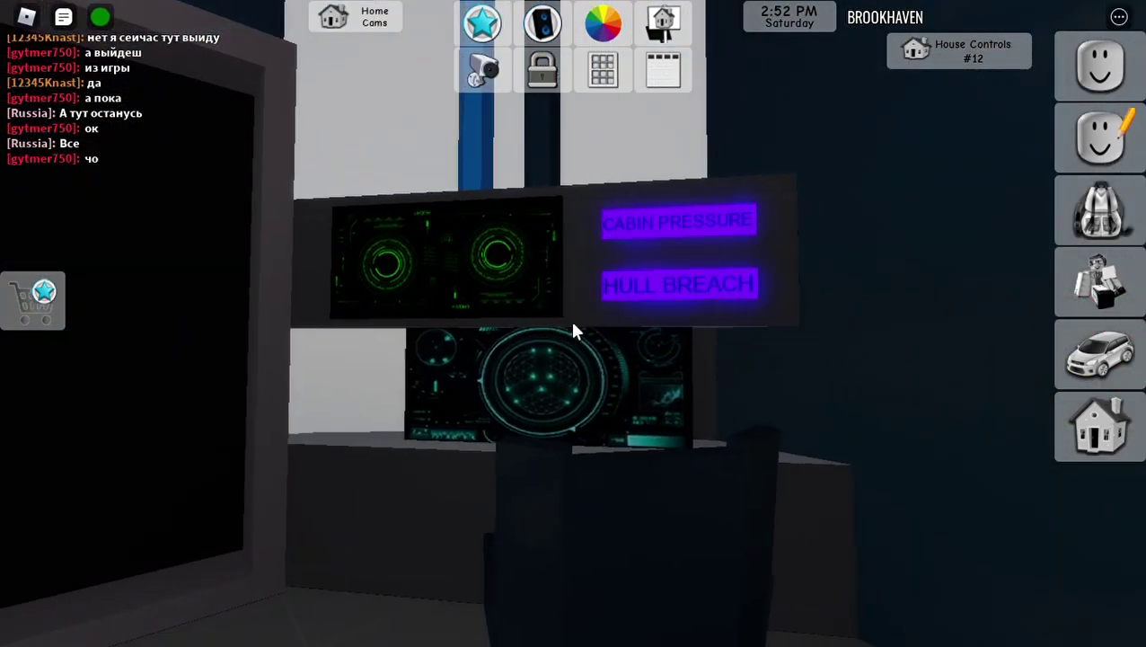
key(w)
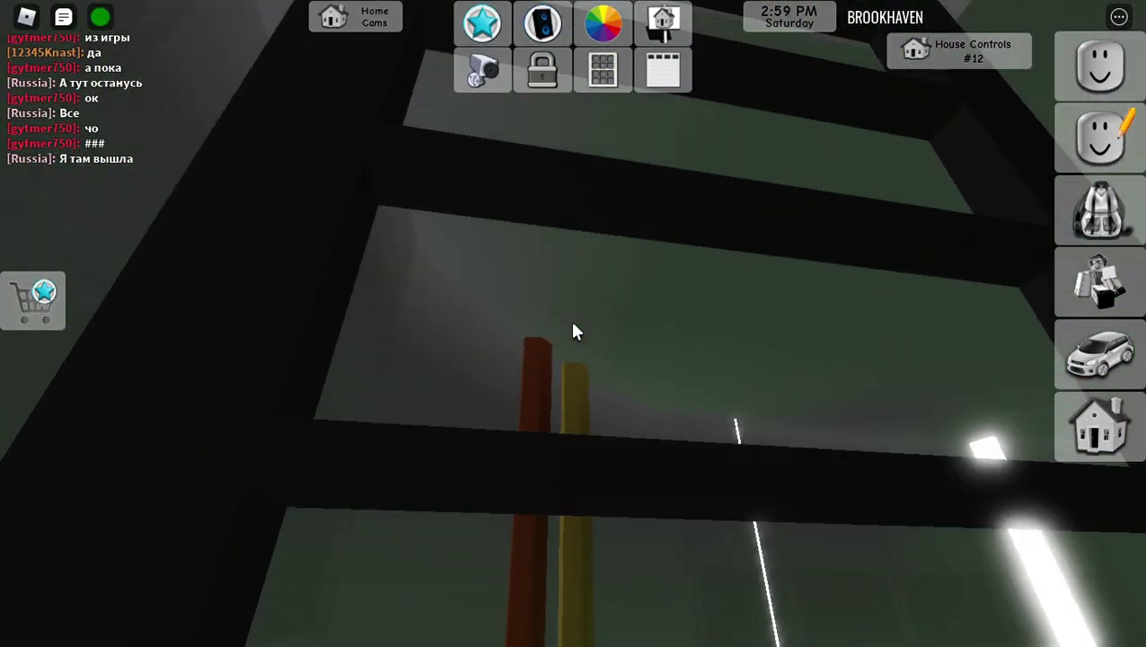
Step: Climb the ladder down into the green pod room, then up into the white room
key(w)
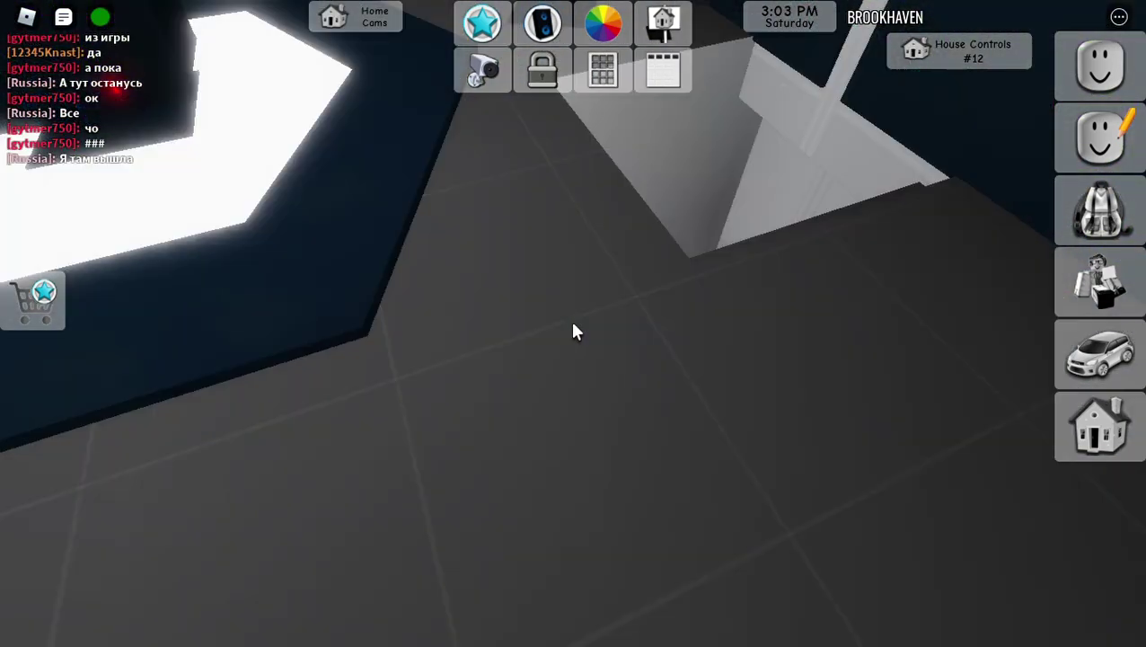
key(w)
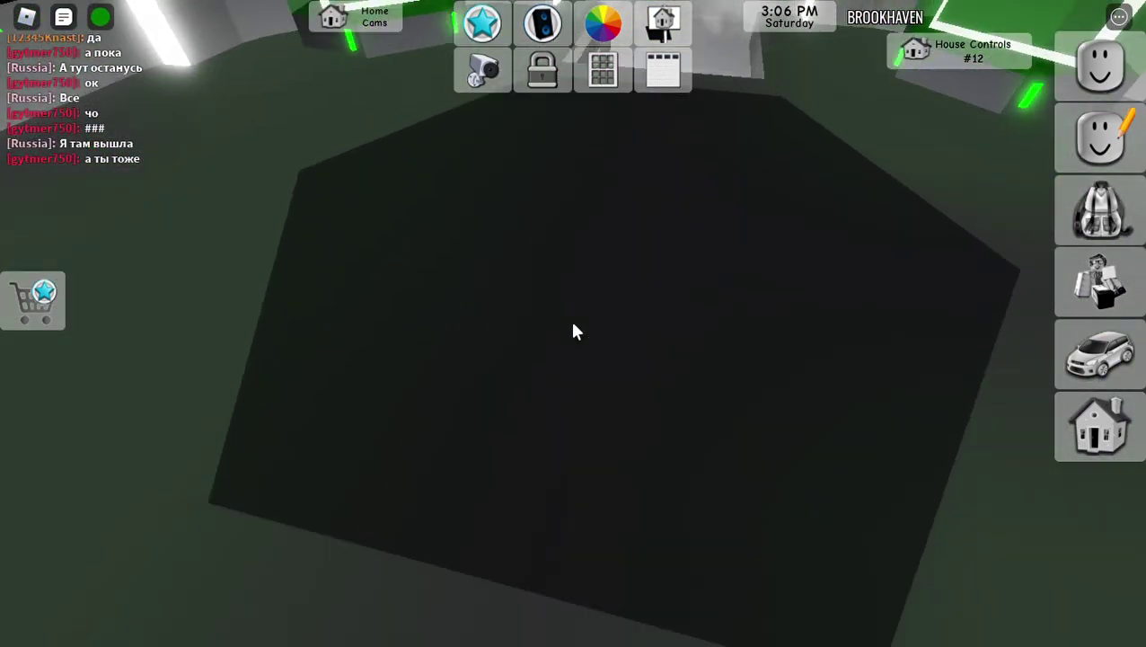
key(w)
key(w)
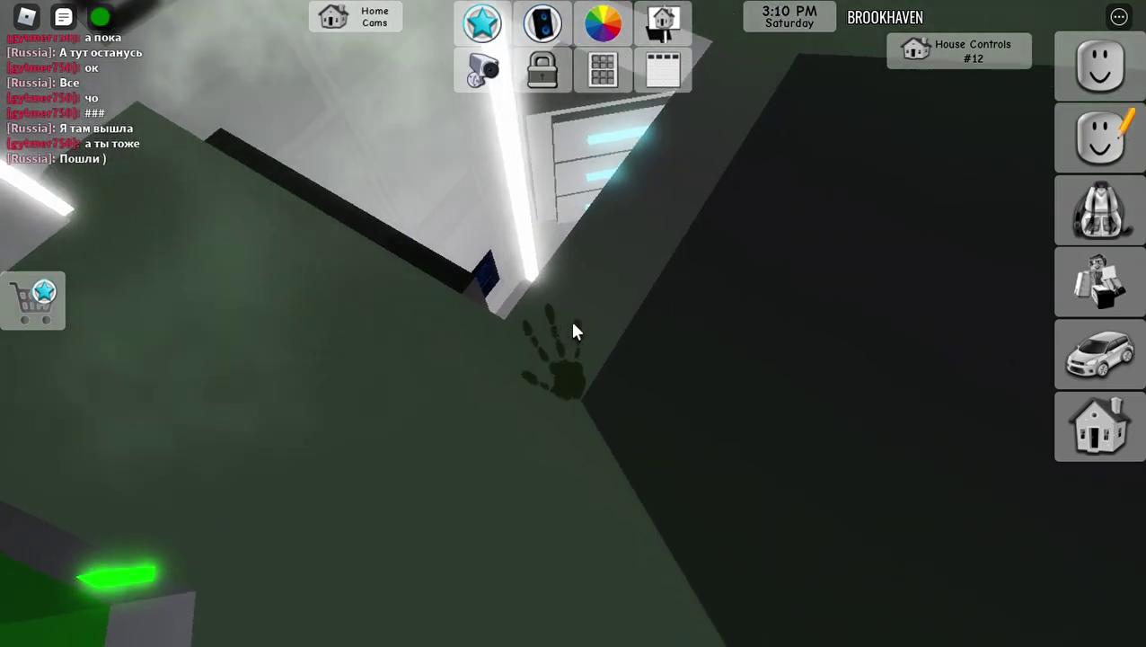
key(w)
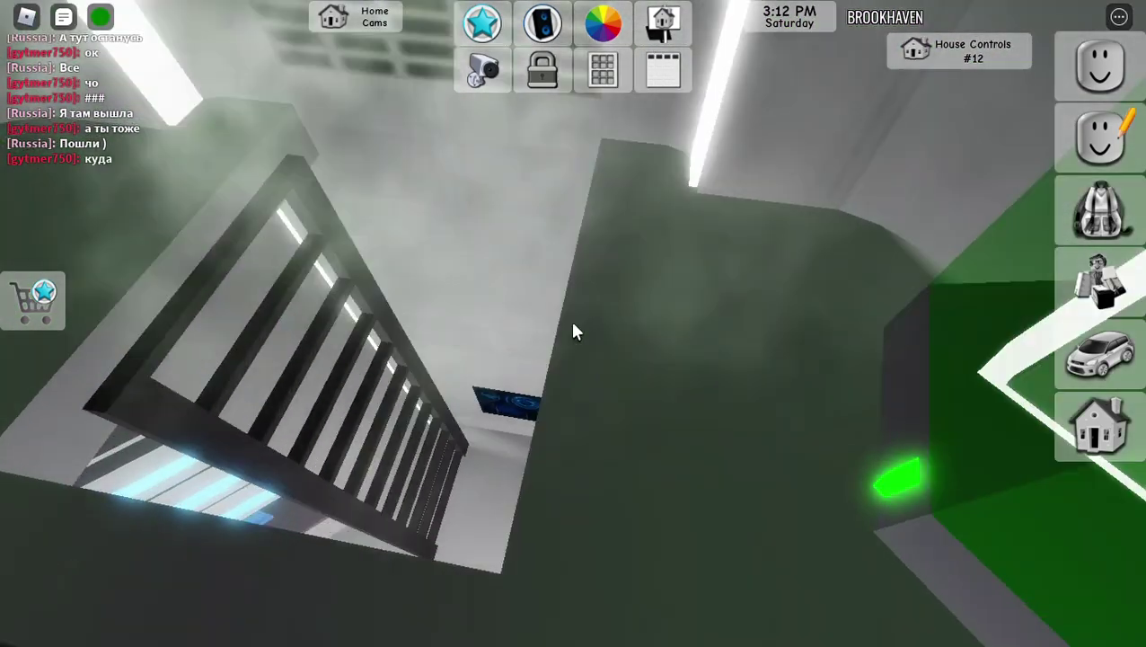
Step: Walk around the white room past the hologram table and storage shelves toward the doorway
key(w)
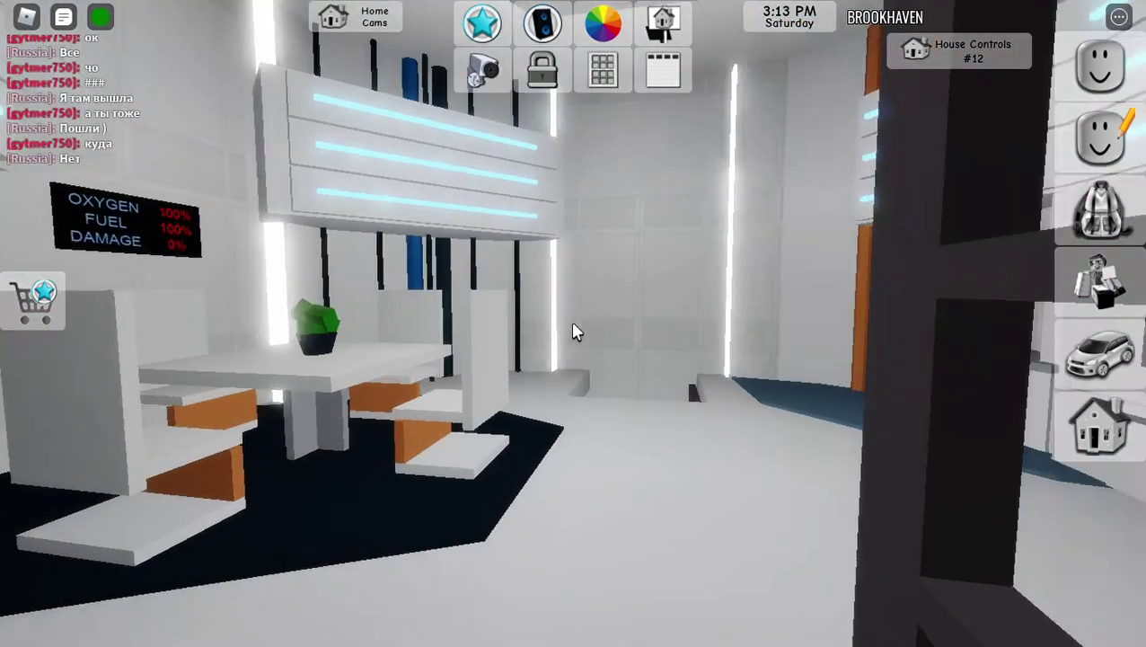
key(w)
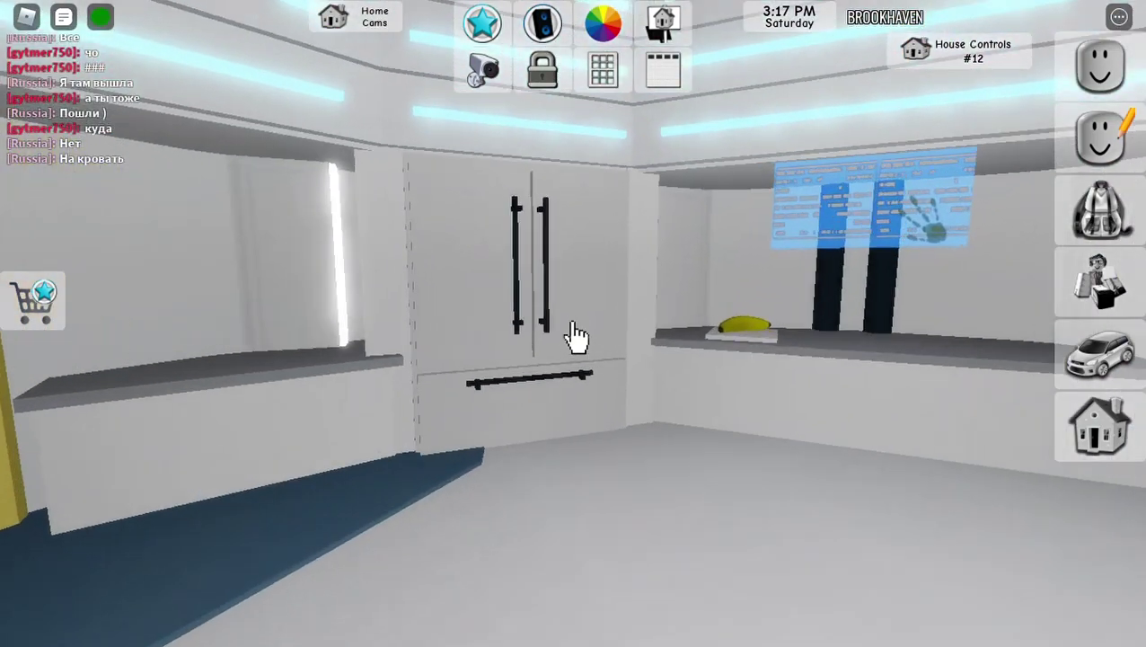
key(w)
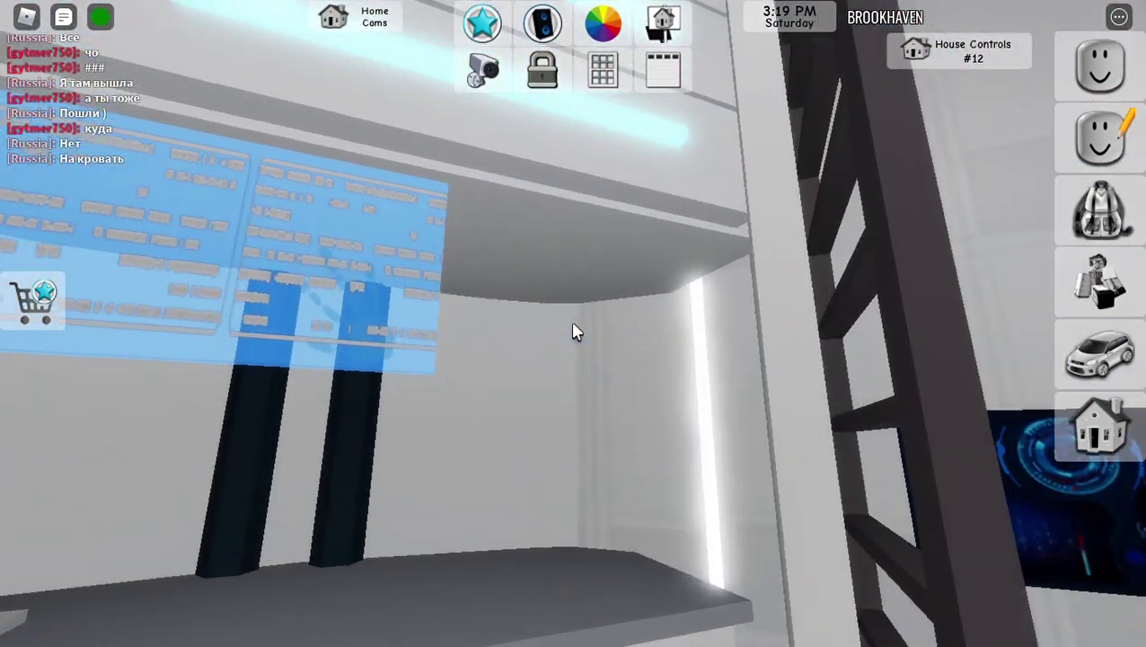
key(w)
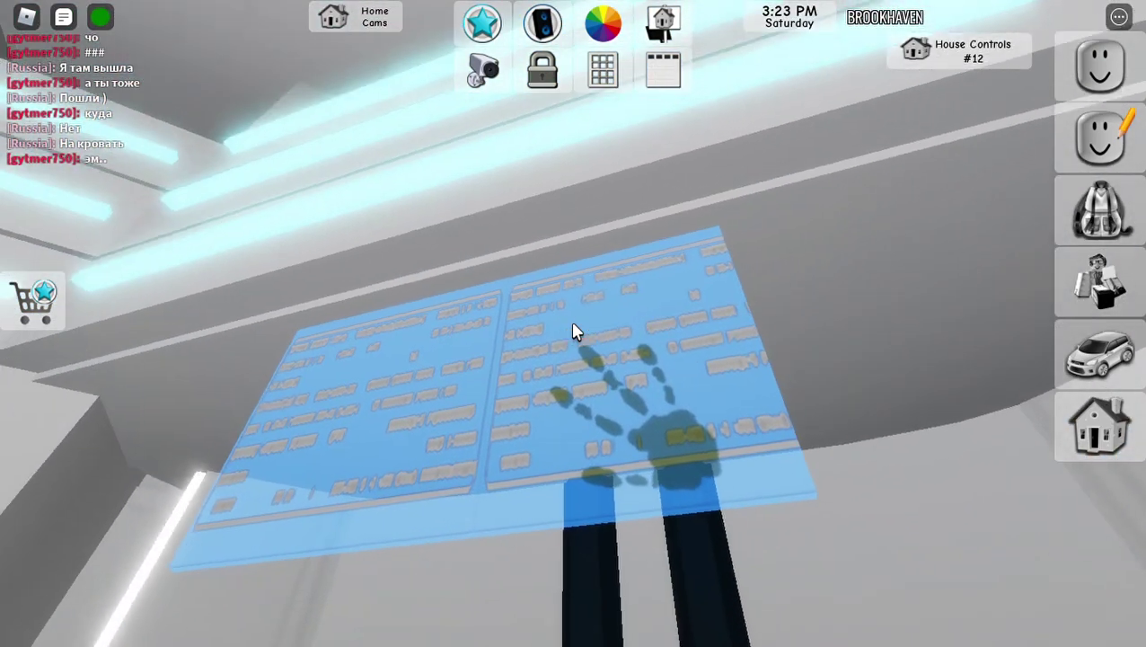
key(w)
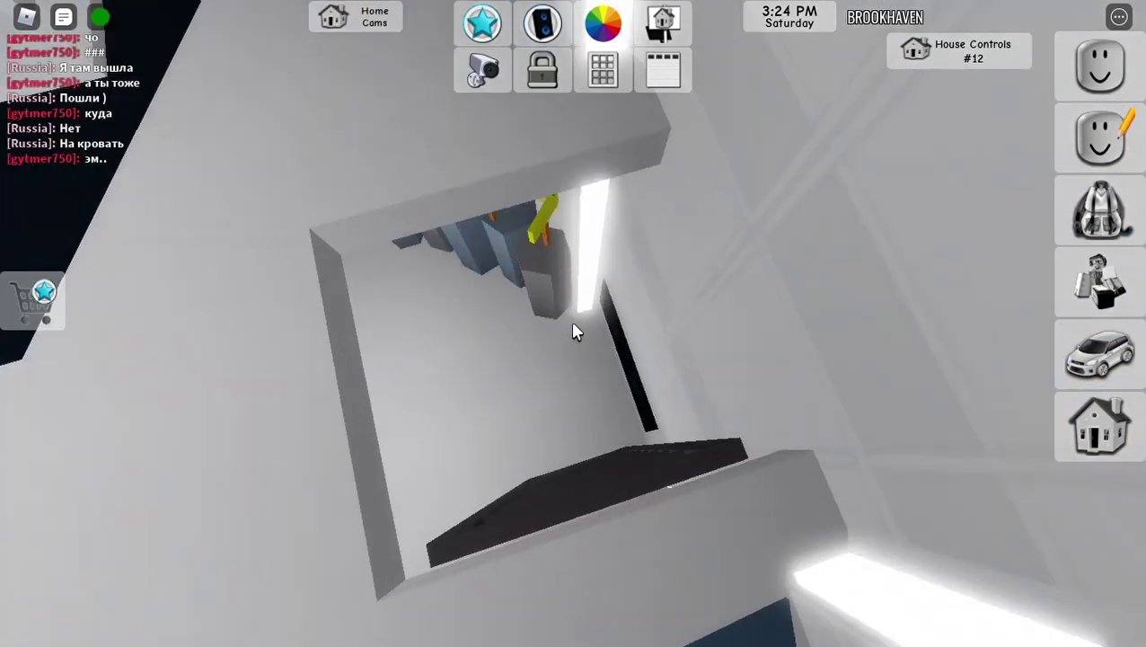
key(w)
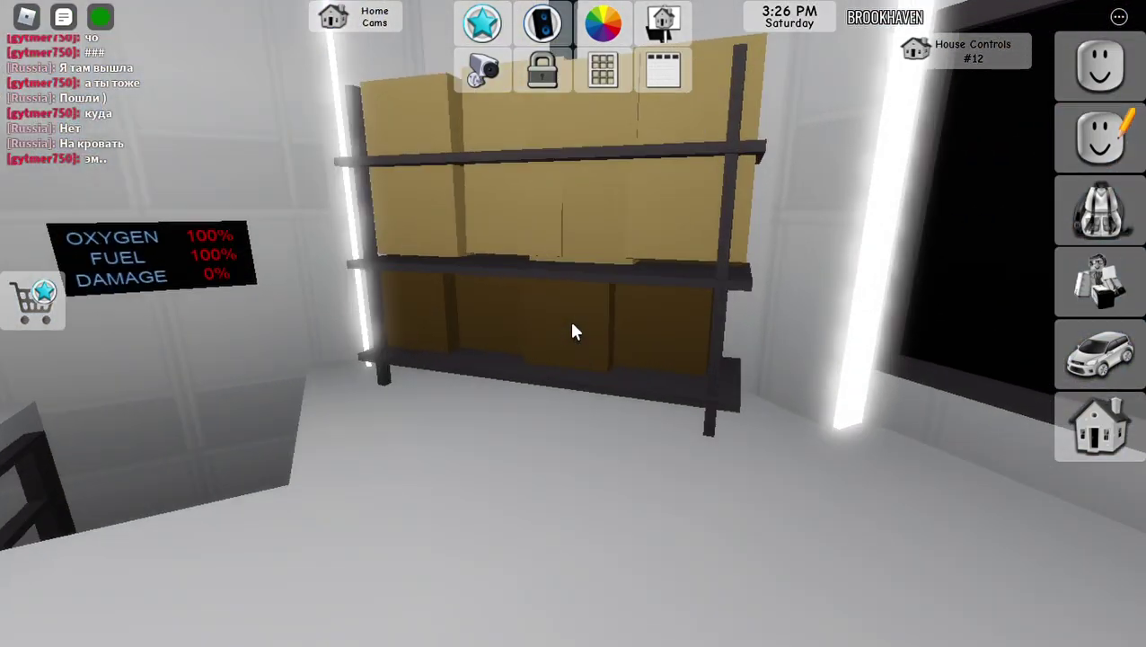
key(w)
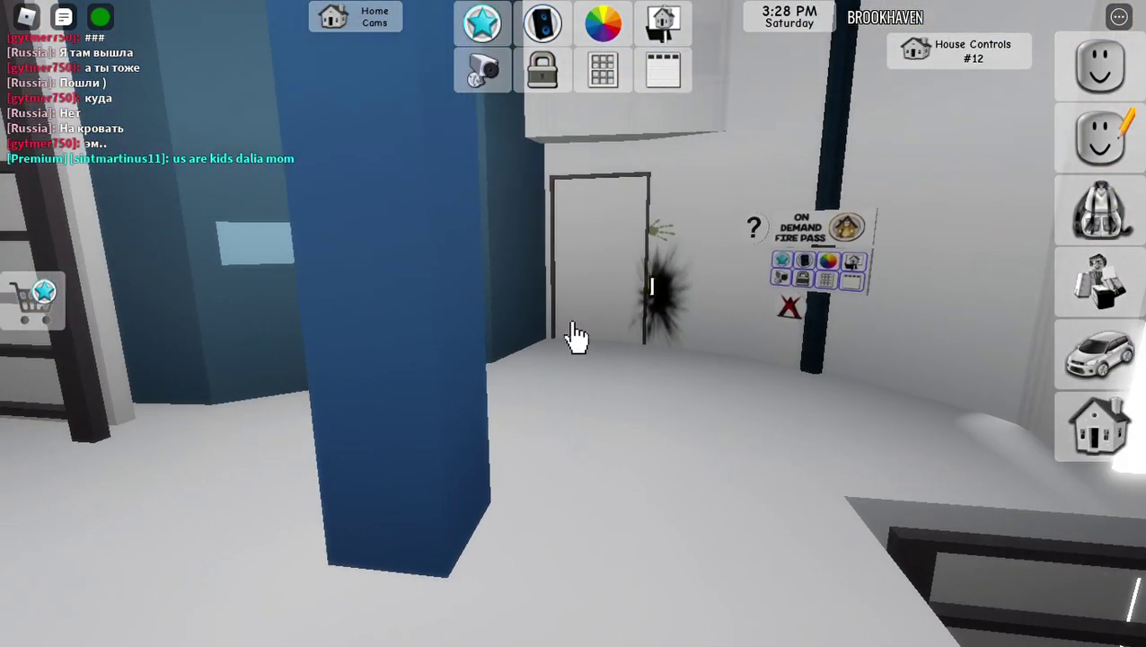
Step: Walk up to the ledge door, open it and pass through
key(w)
key(w)
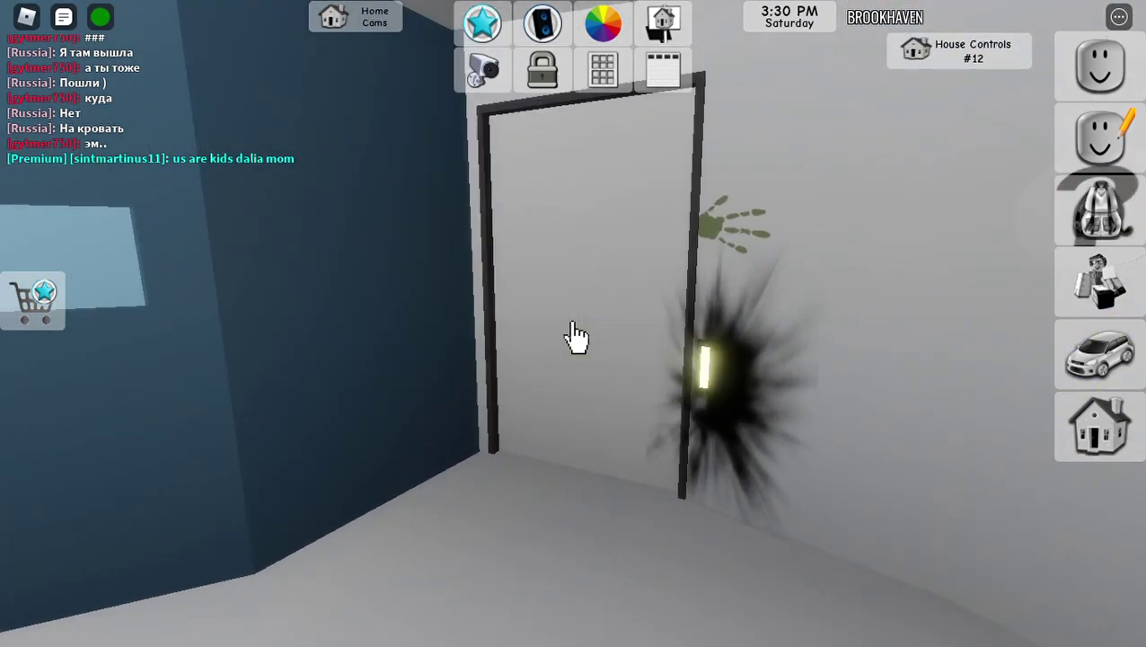
click(570, 337)
key(w)
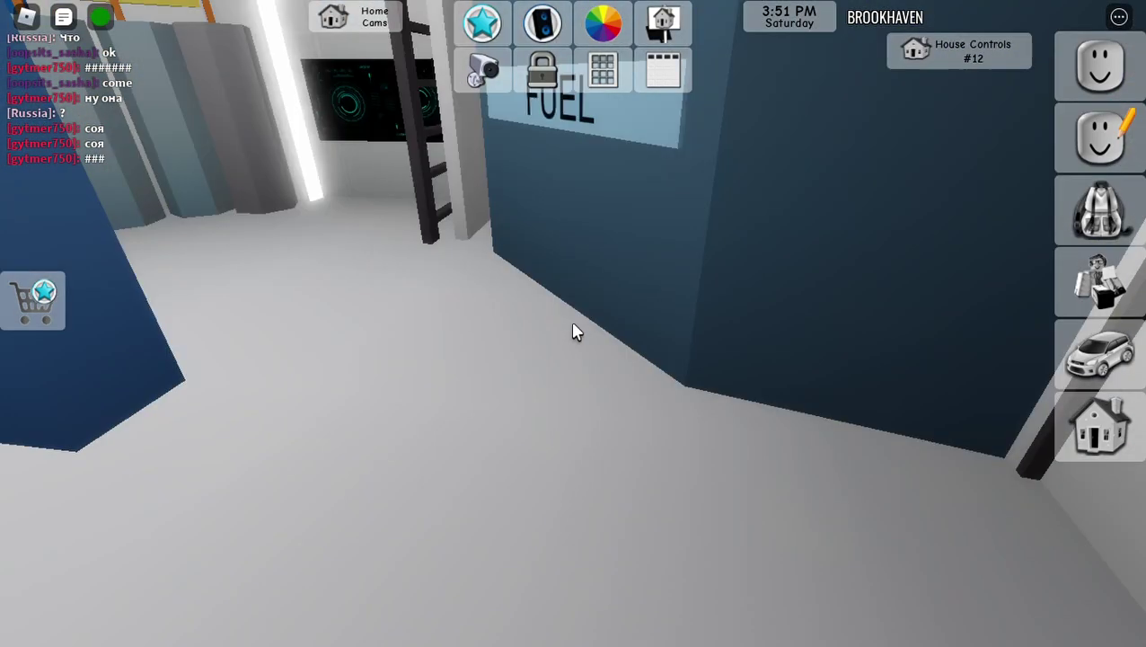
Step: Walk past the ladder into the white table room and back toward the ladder
key(w)
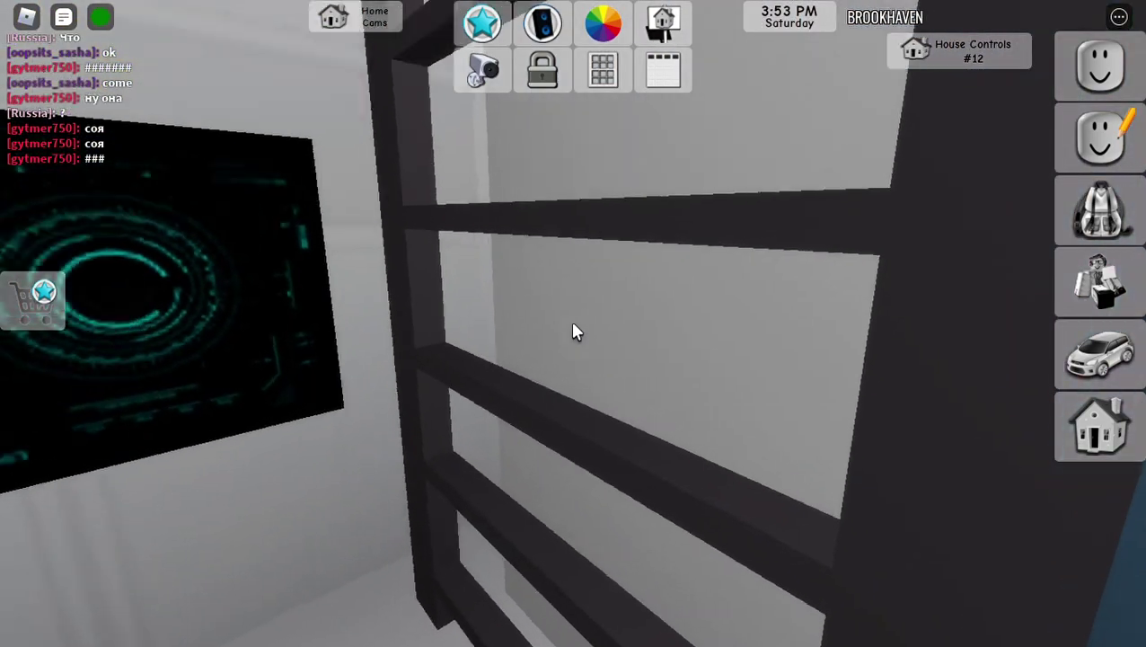
key(w)
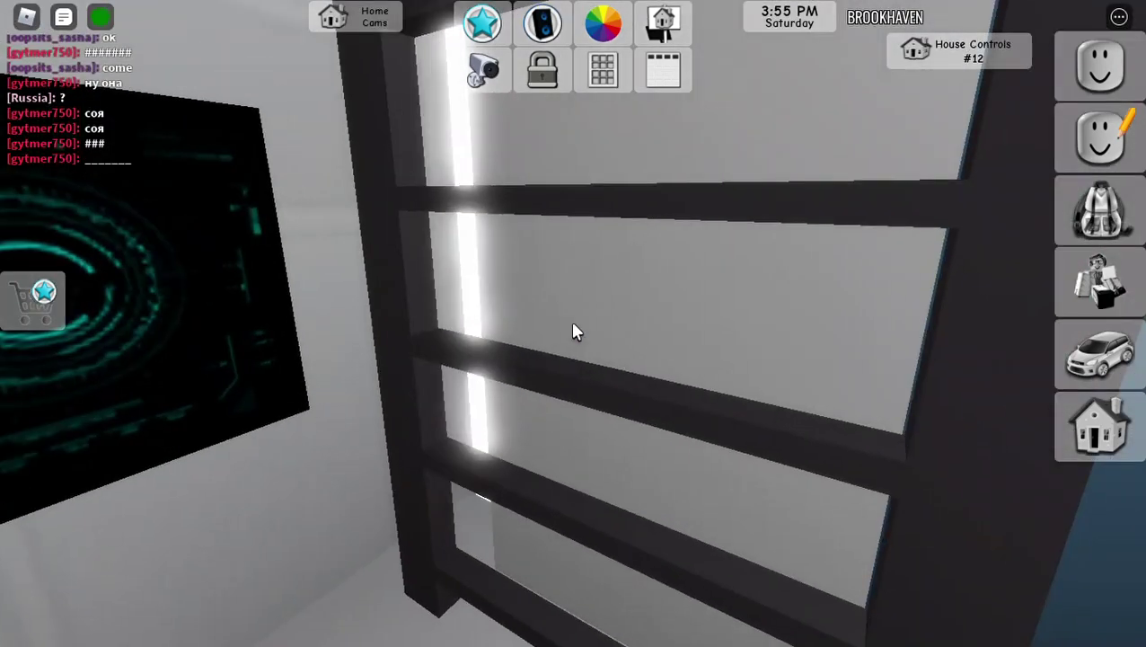
key(w)
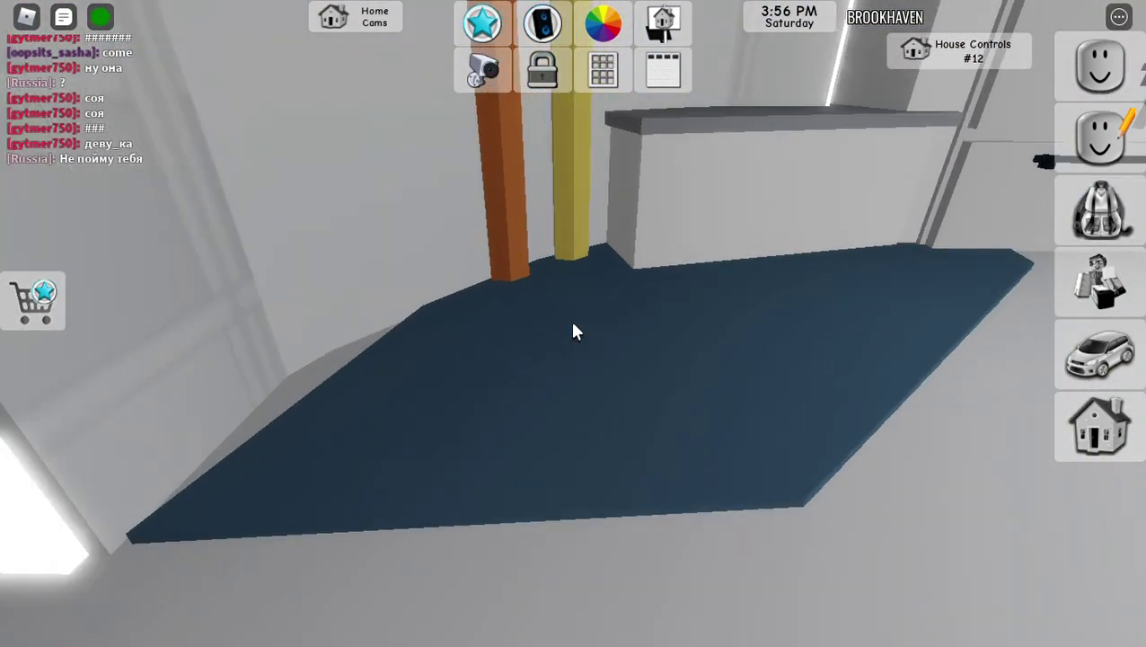
key(w)
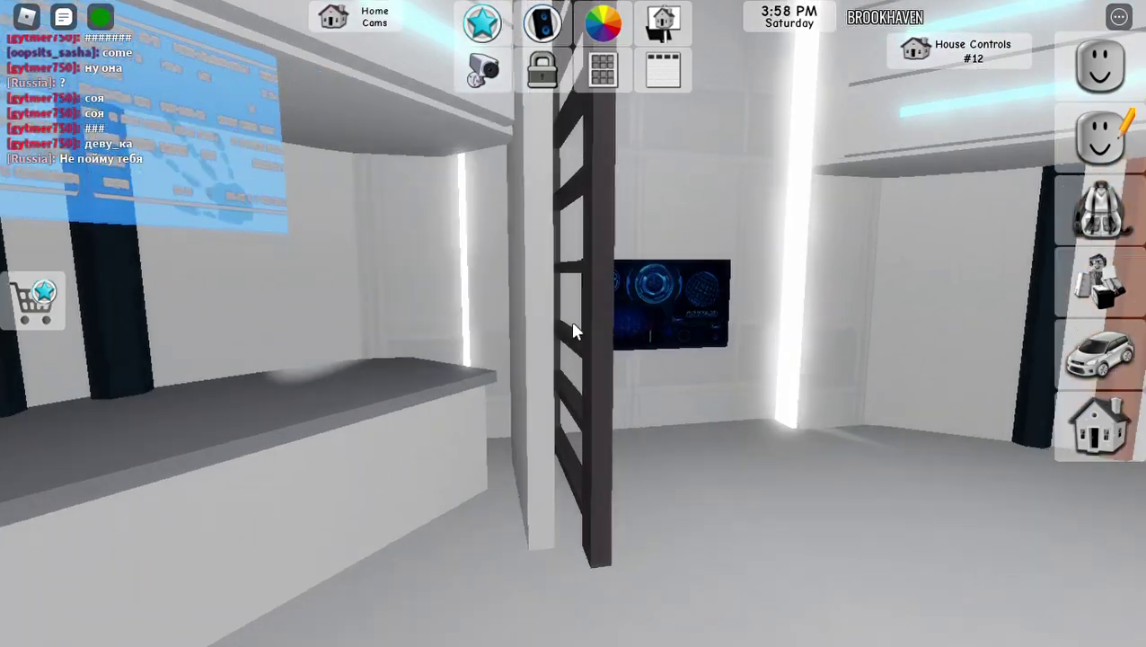
Step: Climb into the cryo room, activate the CRYO SLEEP screen, and head for the MEDICAL screen
key(w)
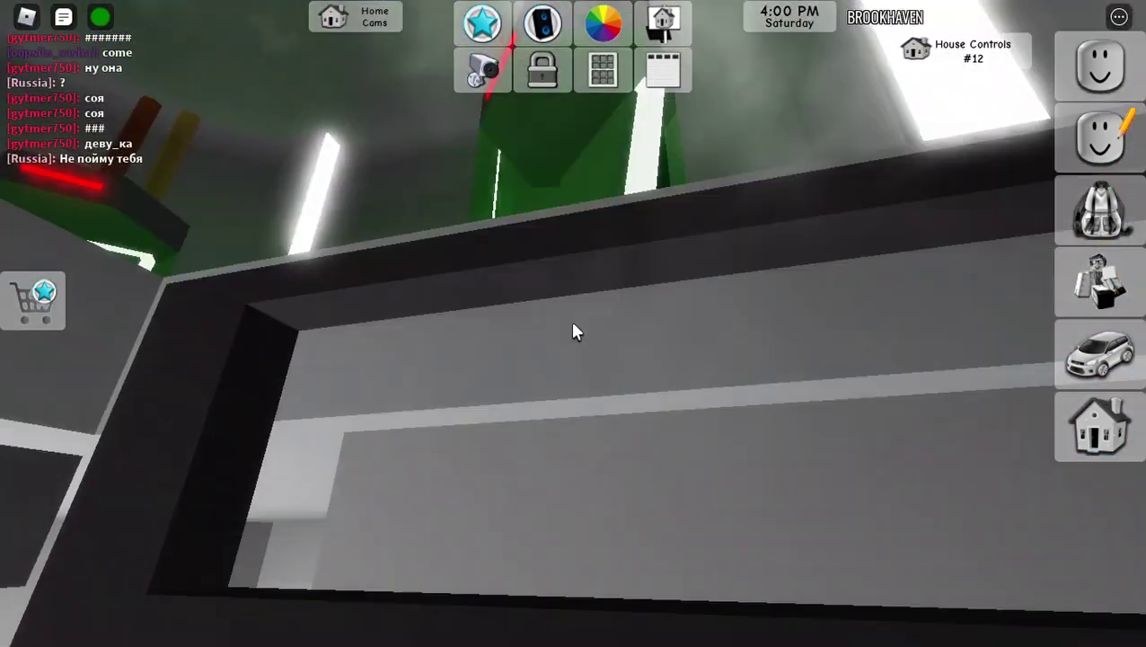
key(d)
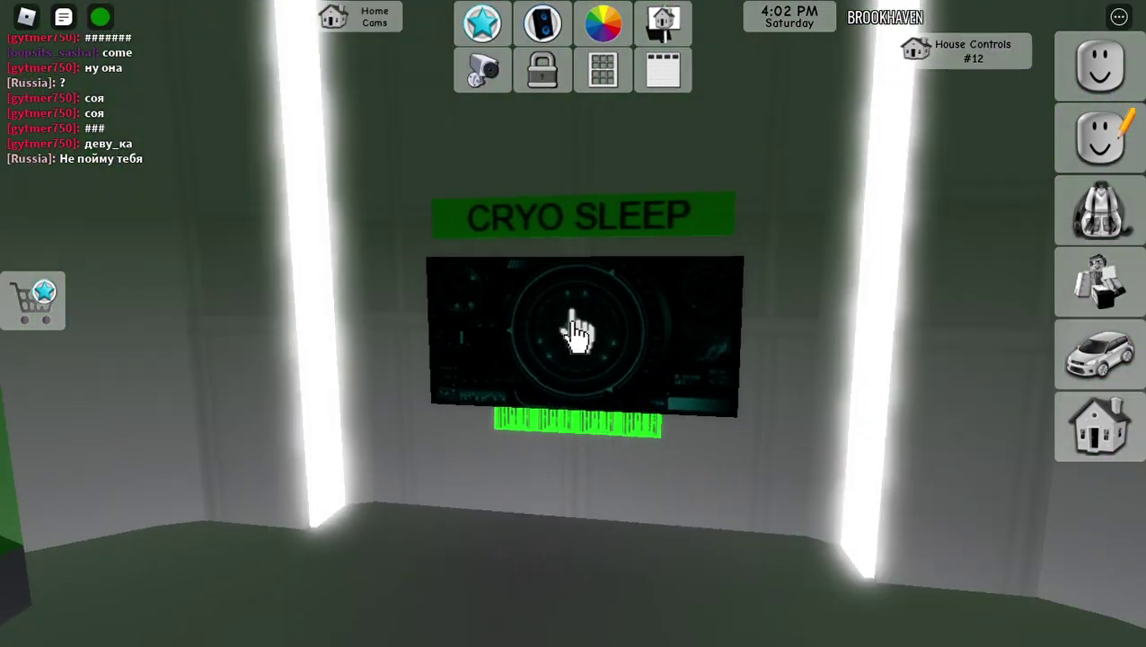
click(577, 334)
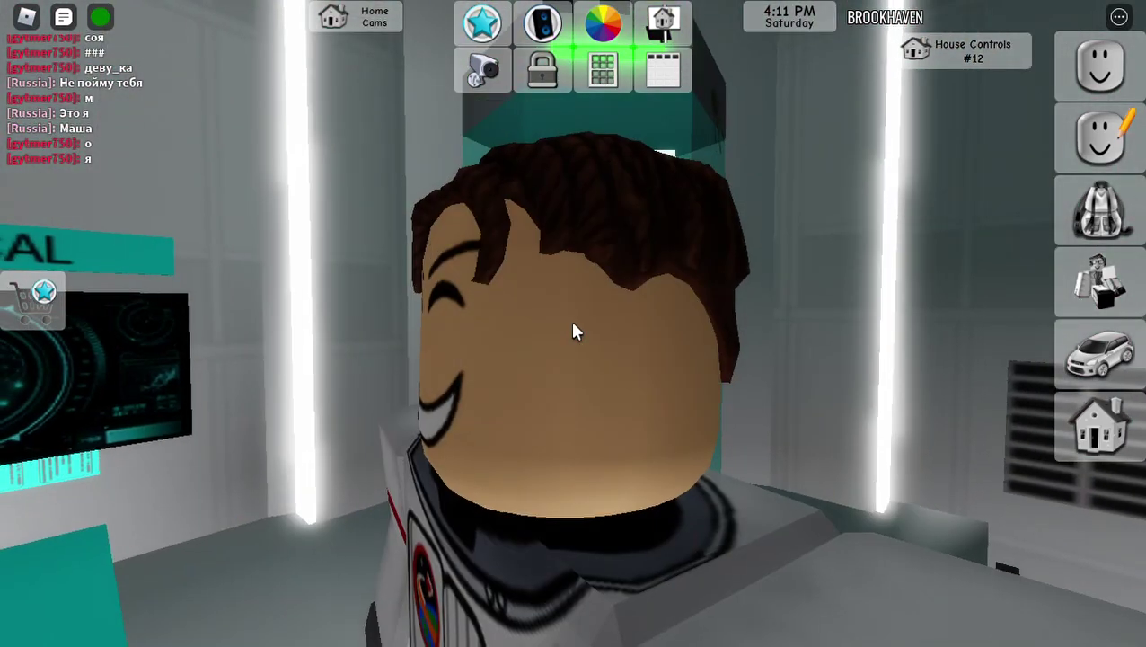
key(w)
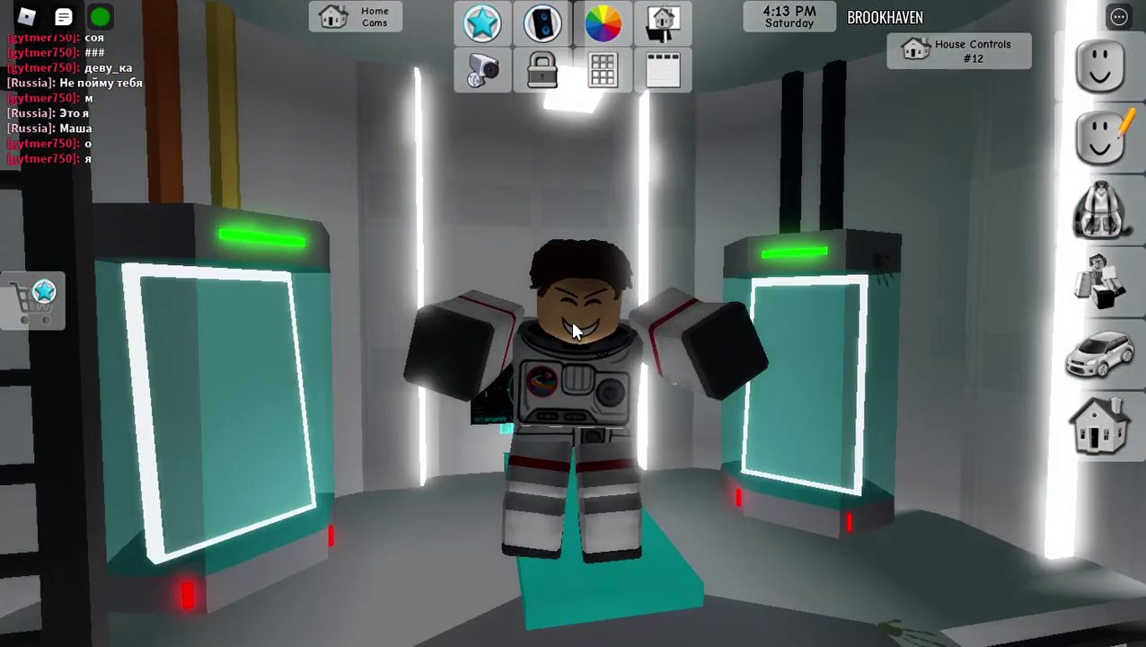
Step: Step into the teal pod and back out, then turn toward the ladder
key(s)
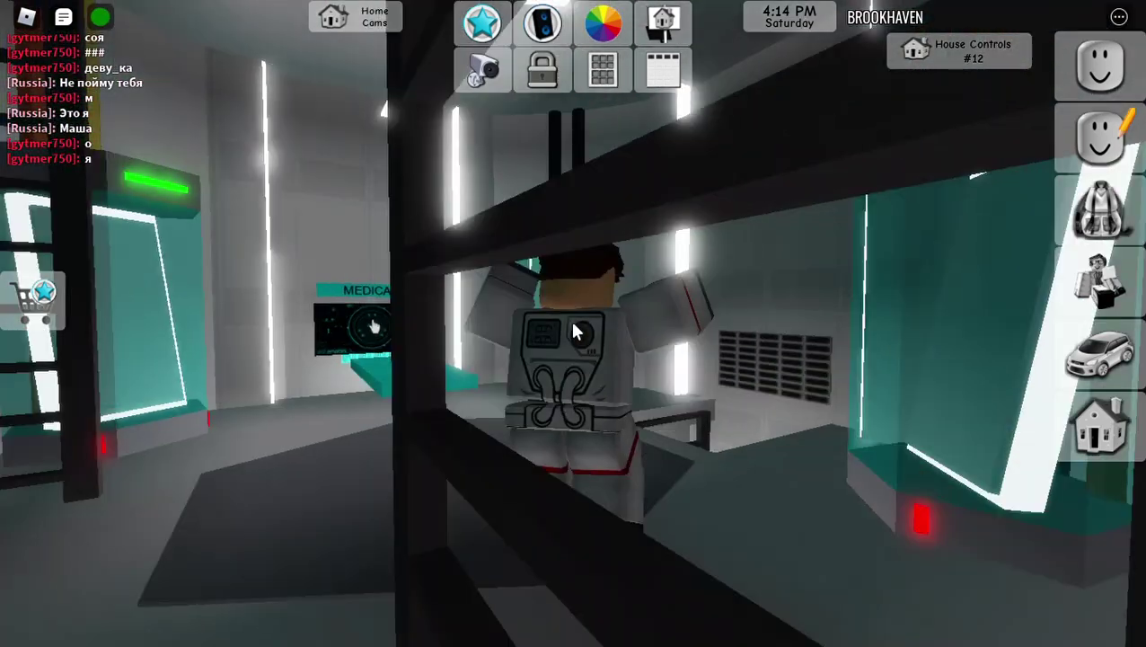
key(w)
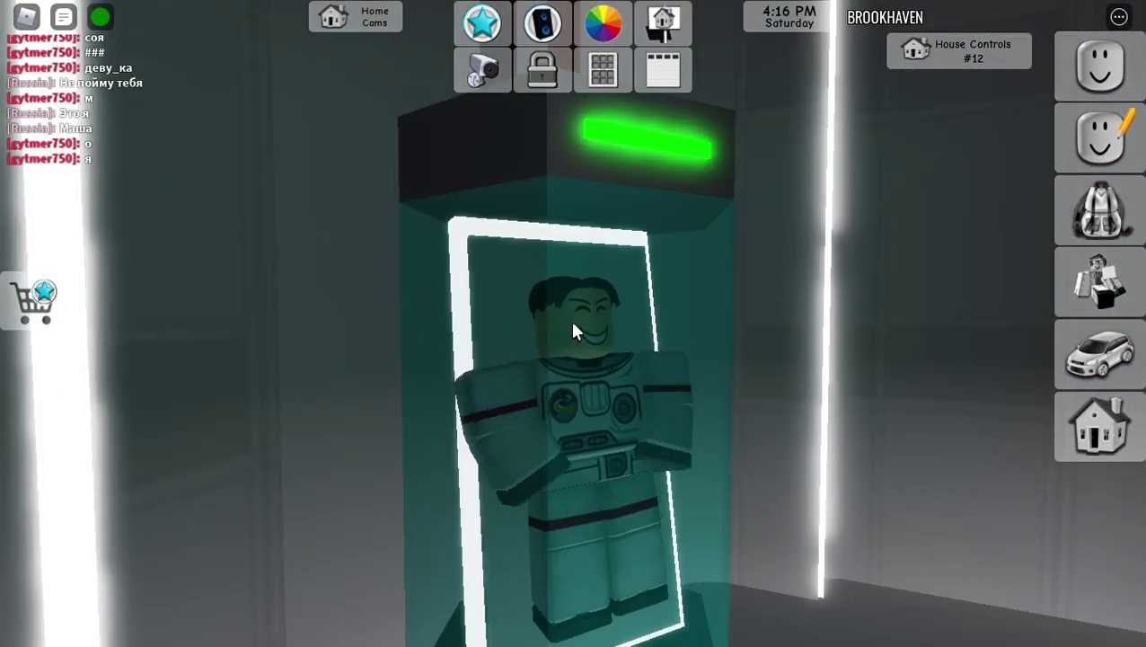
key(s)
key(w)
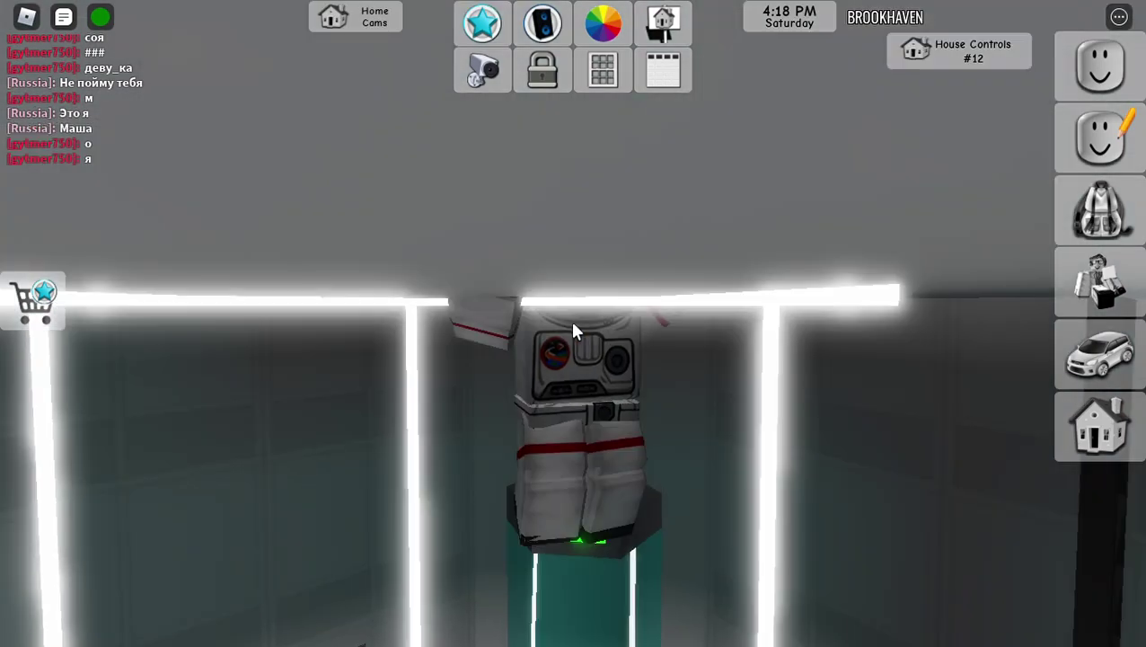
key(a)
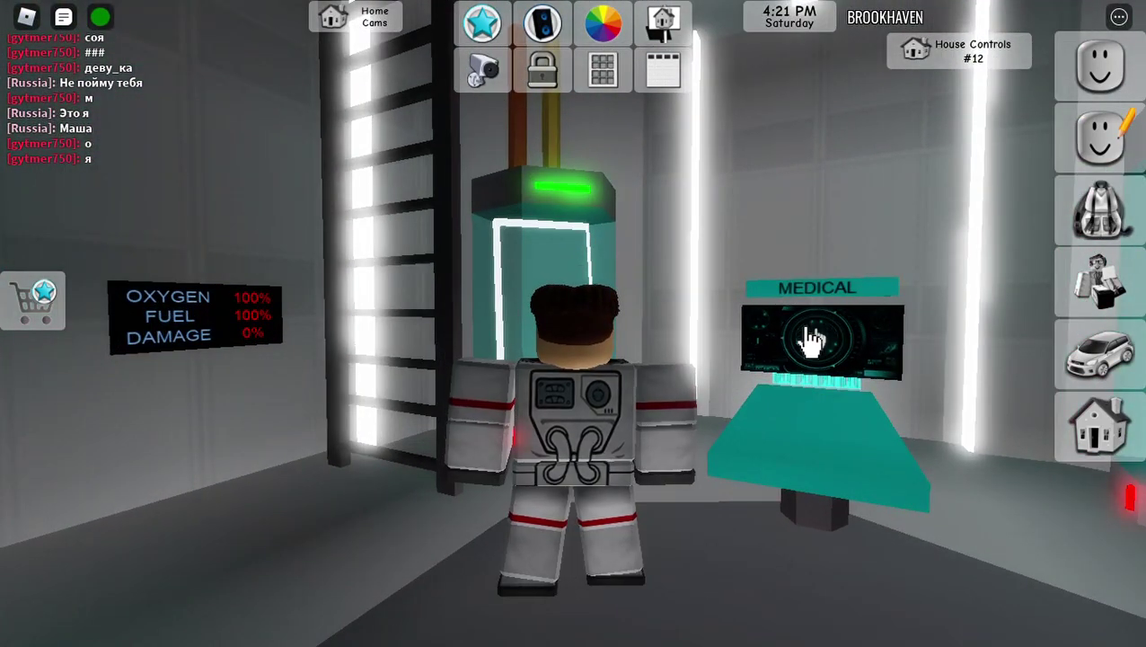
Step: Cross the medical room into the CRYO SLEEP room and get close to a cryo pod
key(s)
key(w)
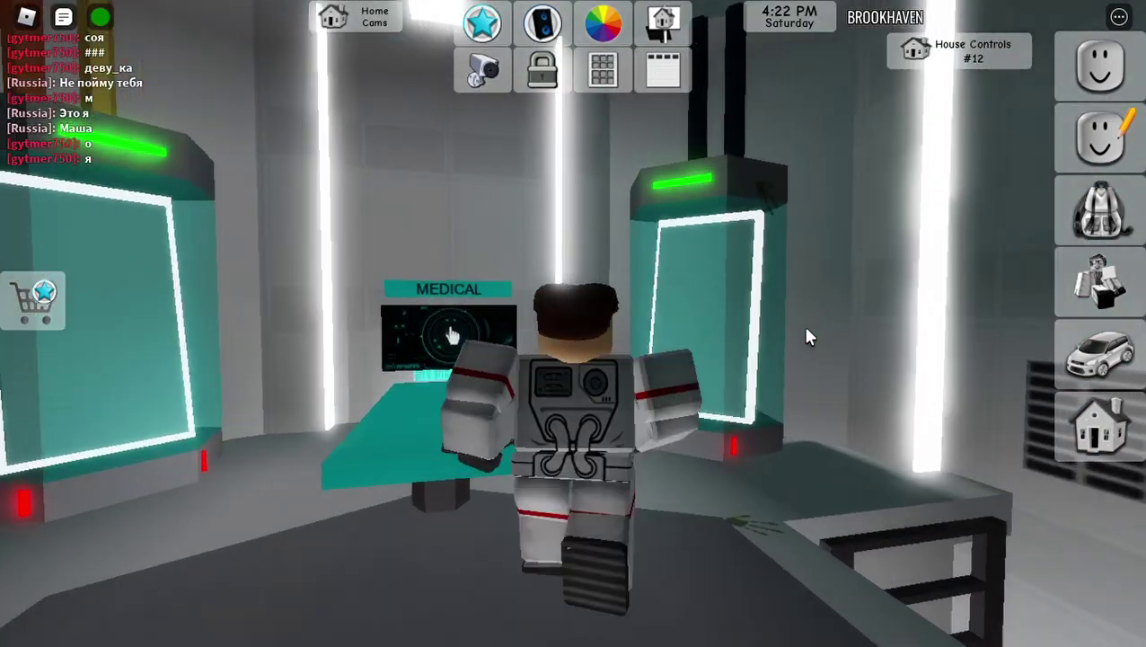
key(w)
key(a)
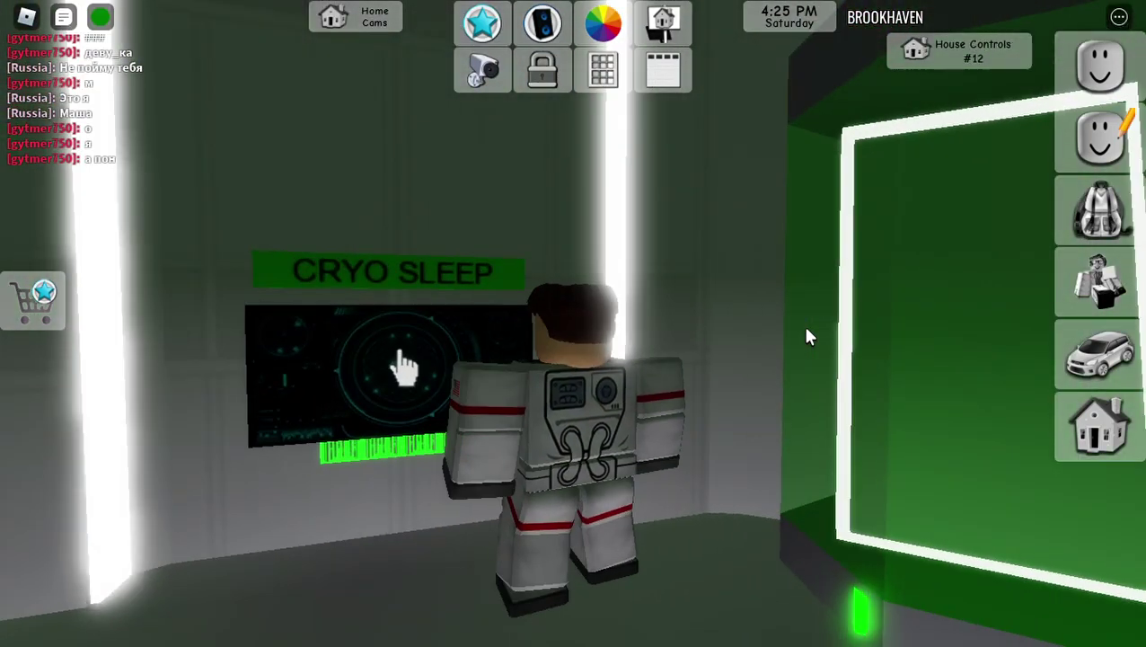
key(w)
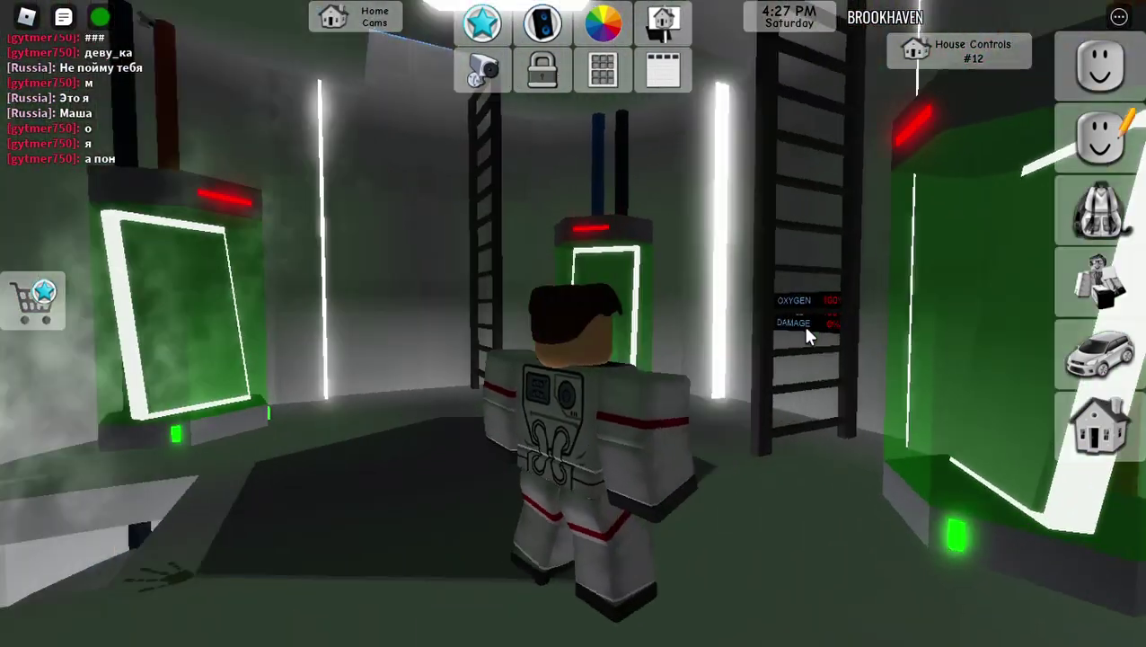
key(a)
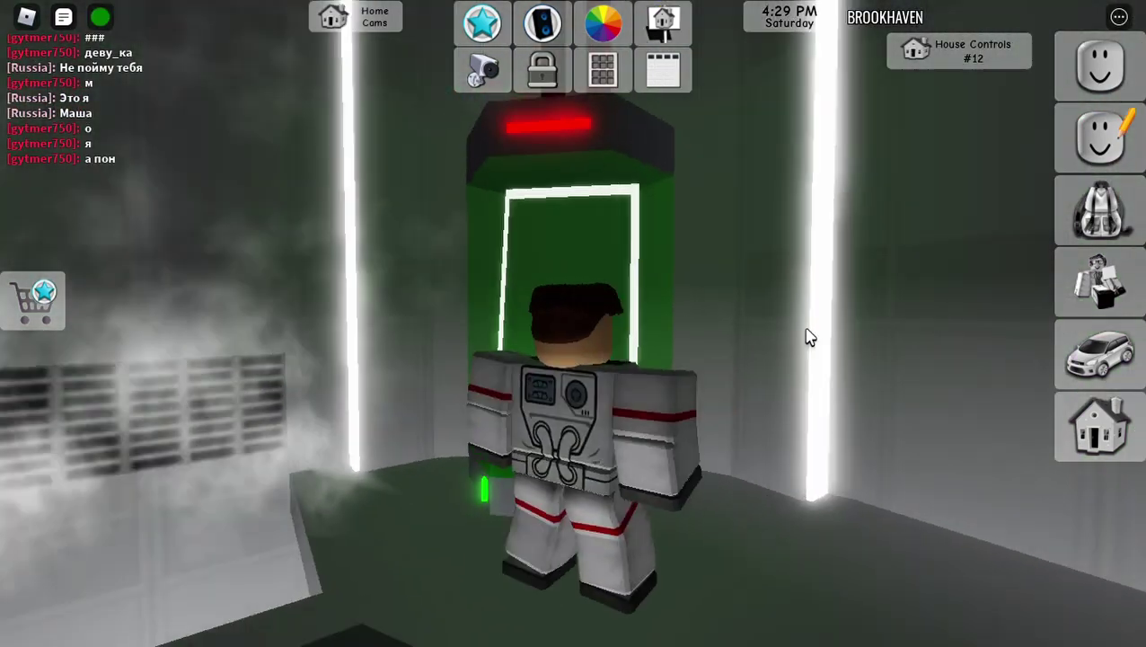
key(s)
scroll(574, 330, up, 5)
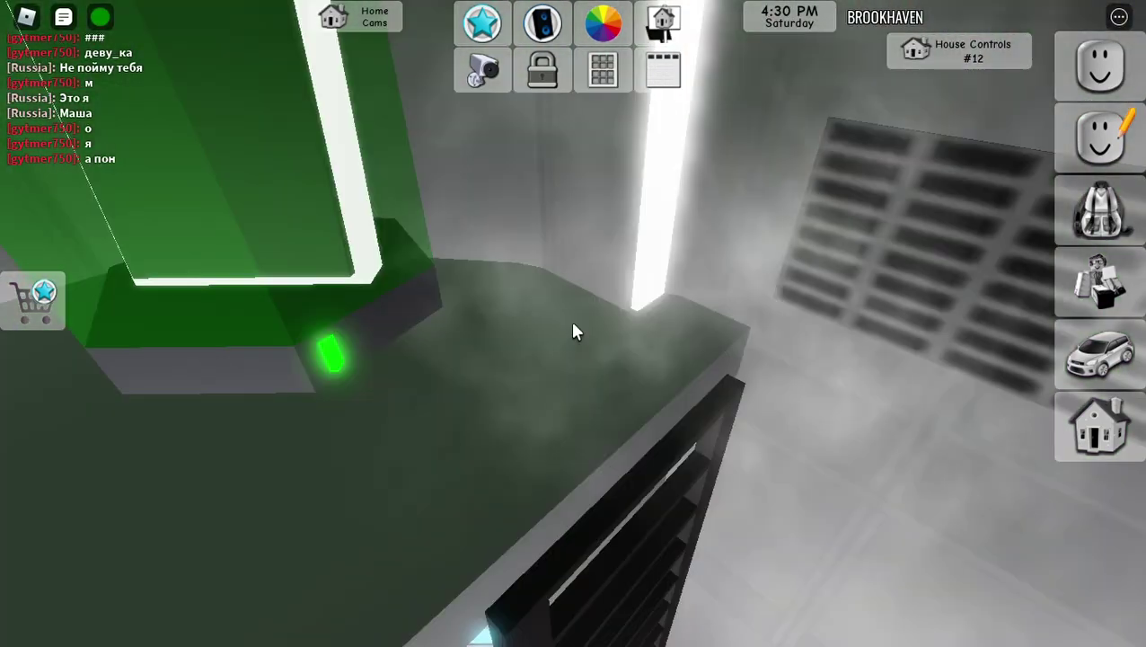
Step: Walk past the dining table and storage shelves to the FUEL wall
key(w)
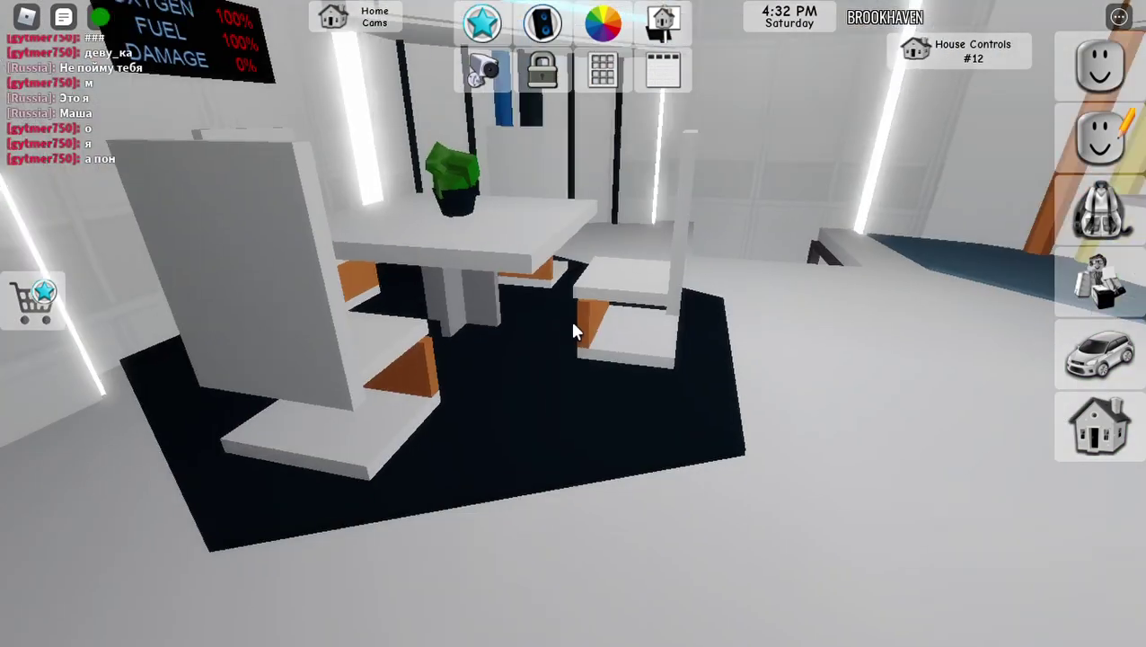
key(w)
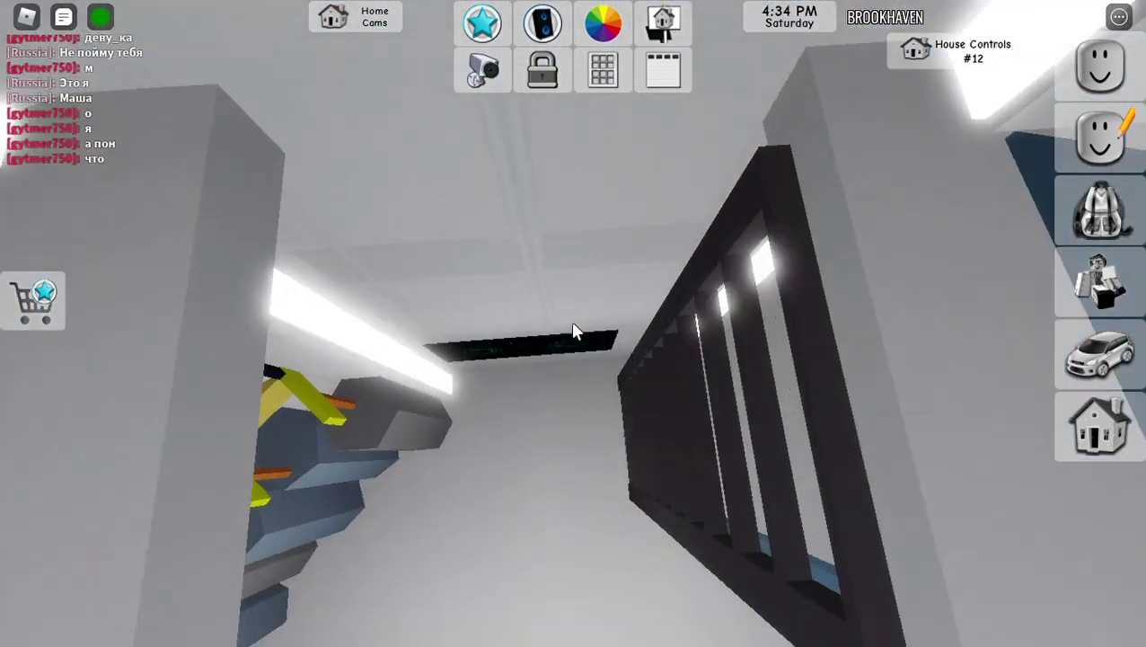
key(w)
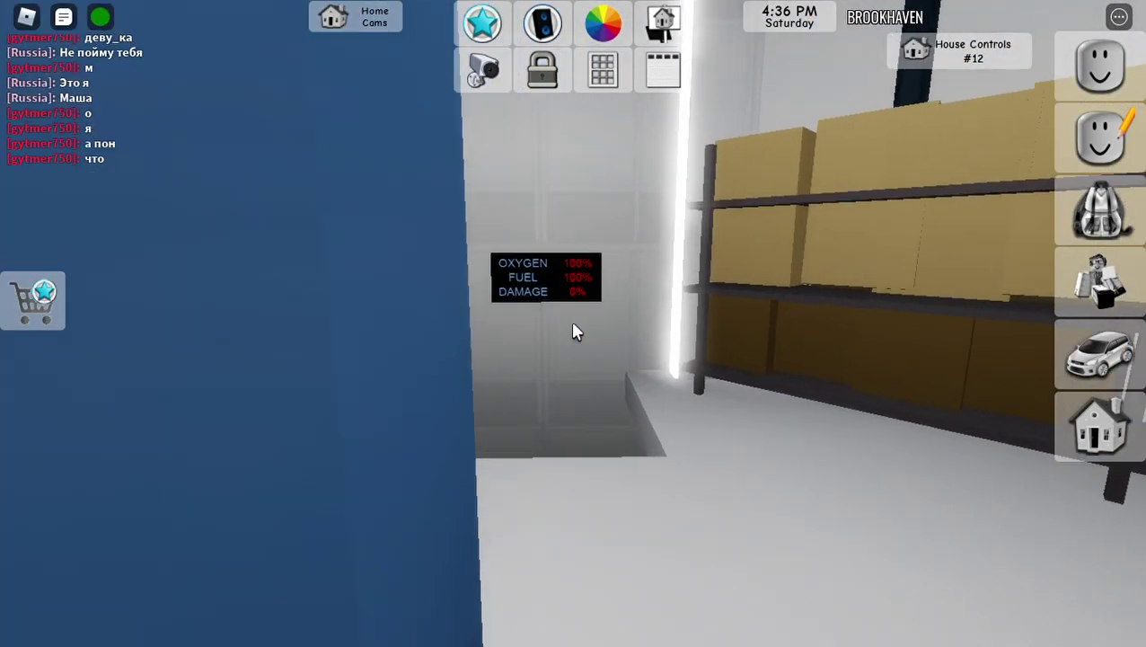
key(w)
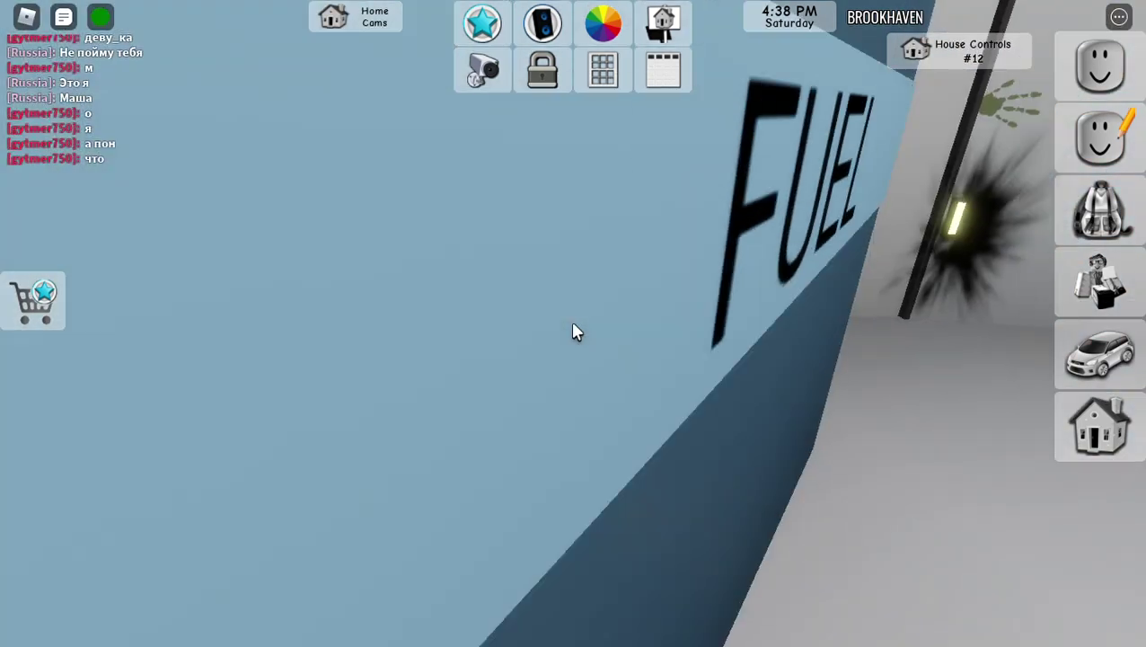
Step: Walk through the grey room past the FUEL wall to the OXYGEN/FUEL/DAMAGE sign
key(w)
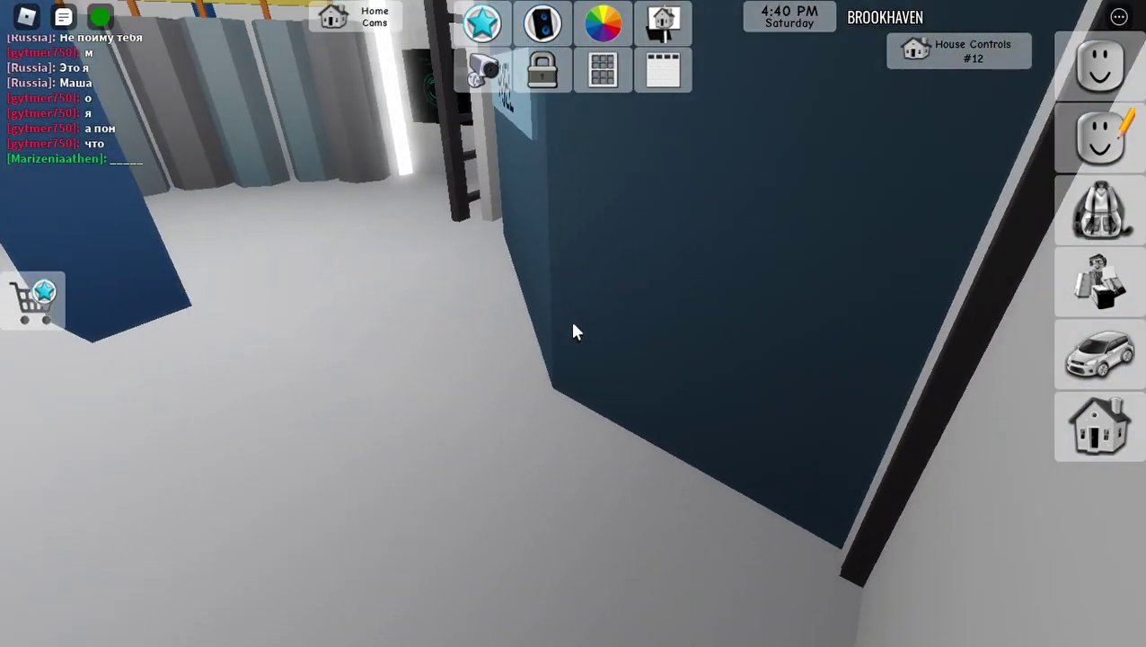
key(w)
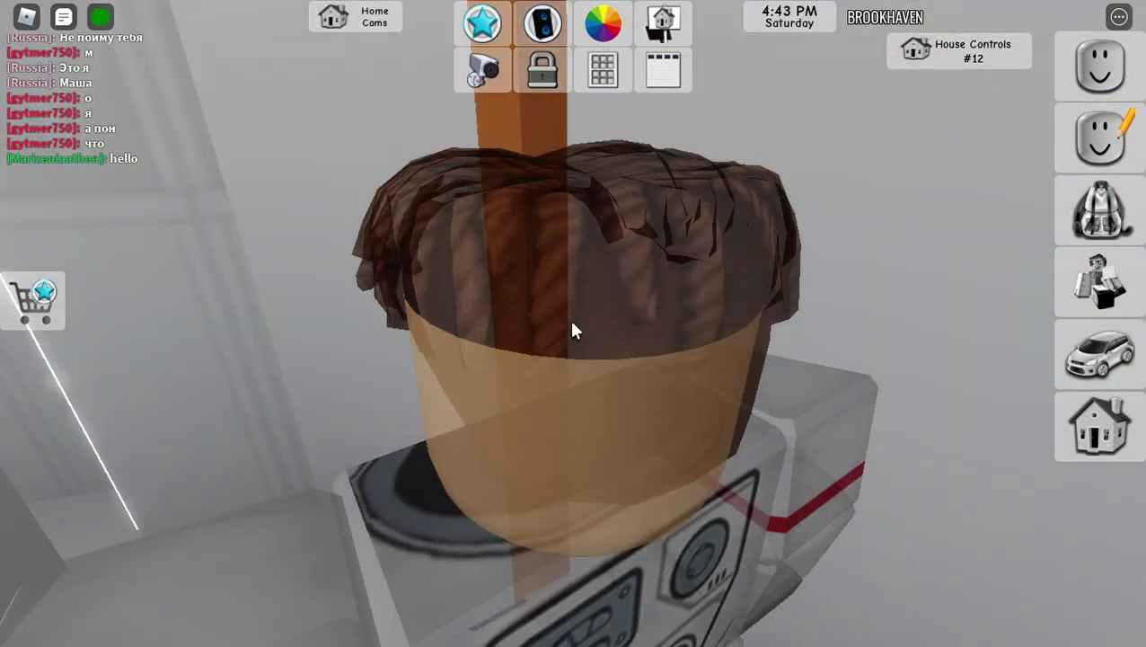
key(w)
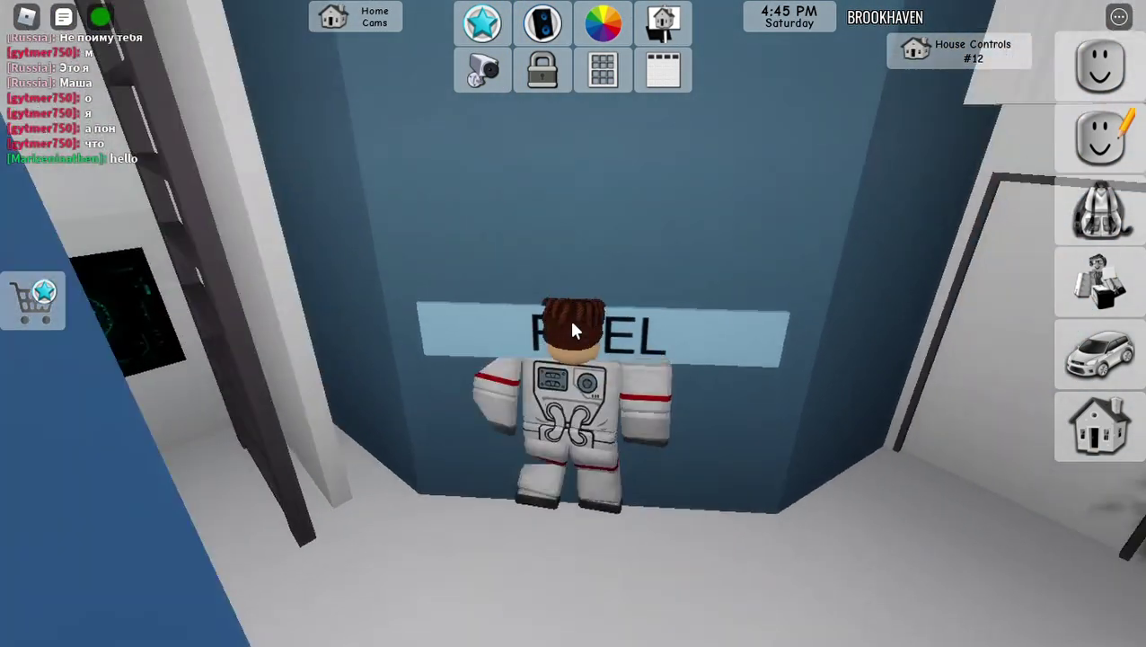
scroll(575, 331, up, 5)
scroll(575, 331, down, 5)
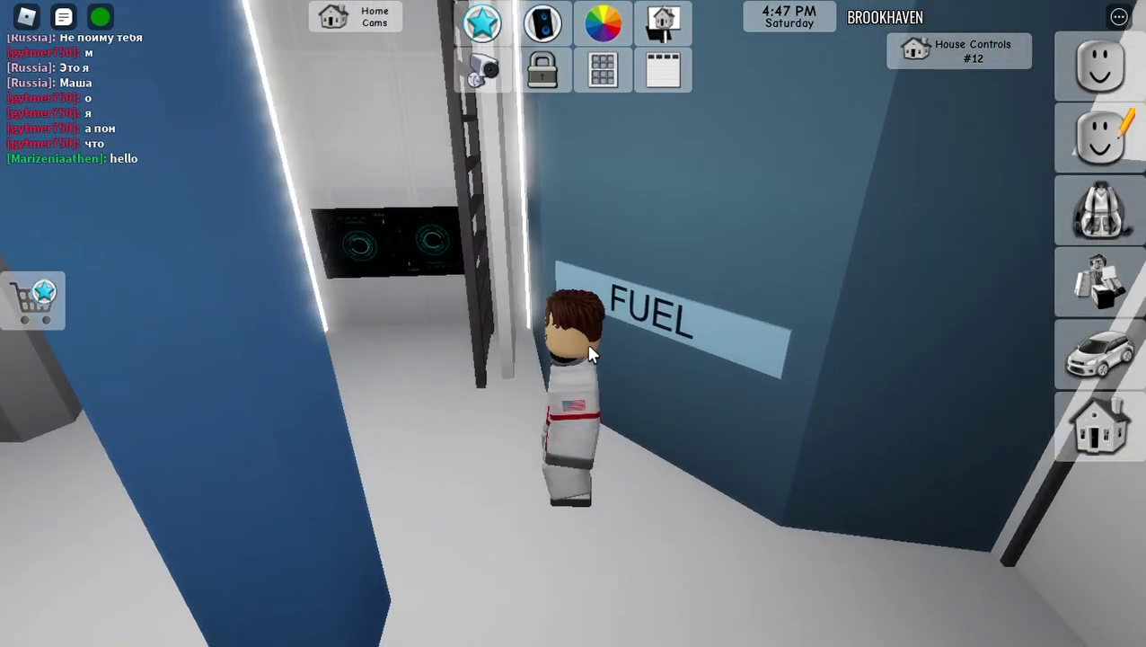
key(w)
scroll(585, 341, up, 5)
scroll(591, 353, down, 3)
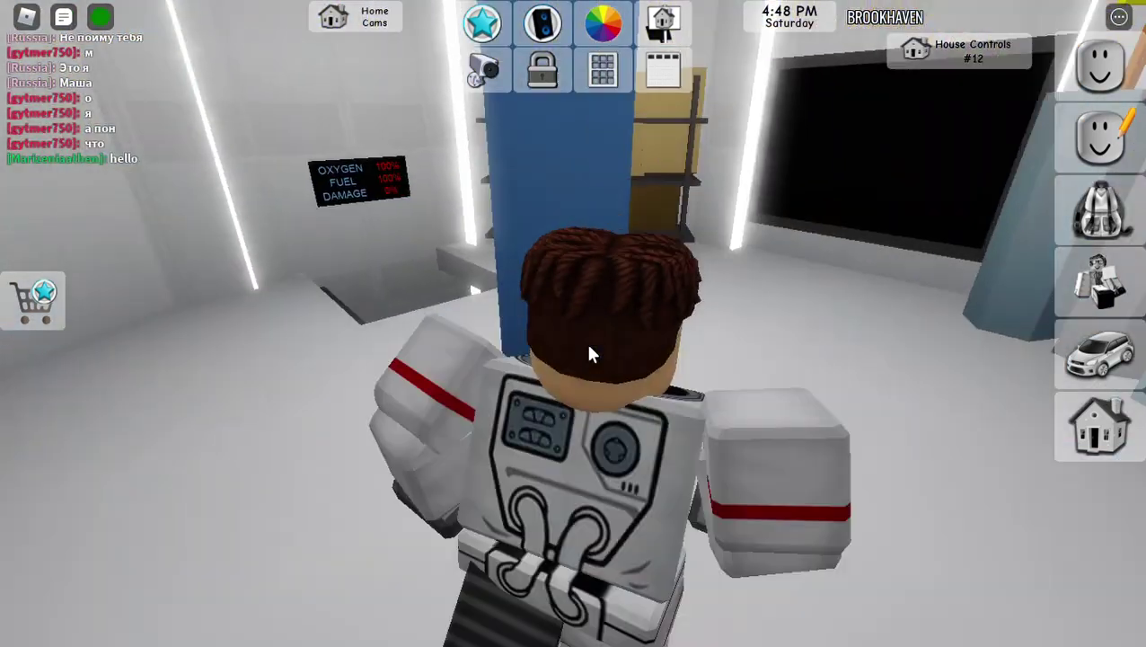
scroll(590, 353, down, 2)
key(w)
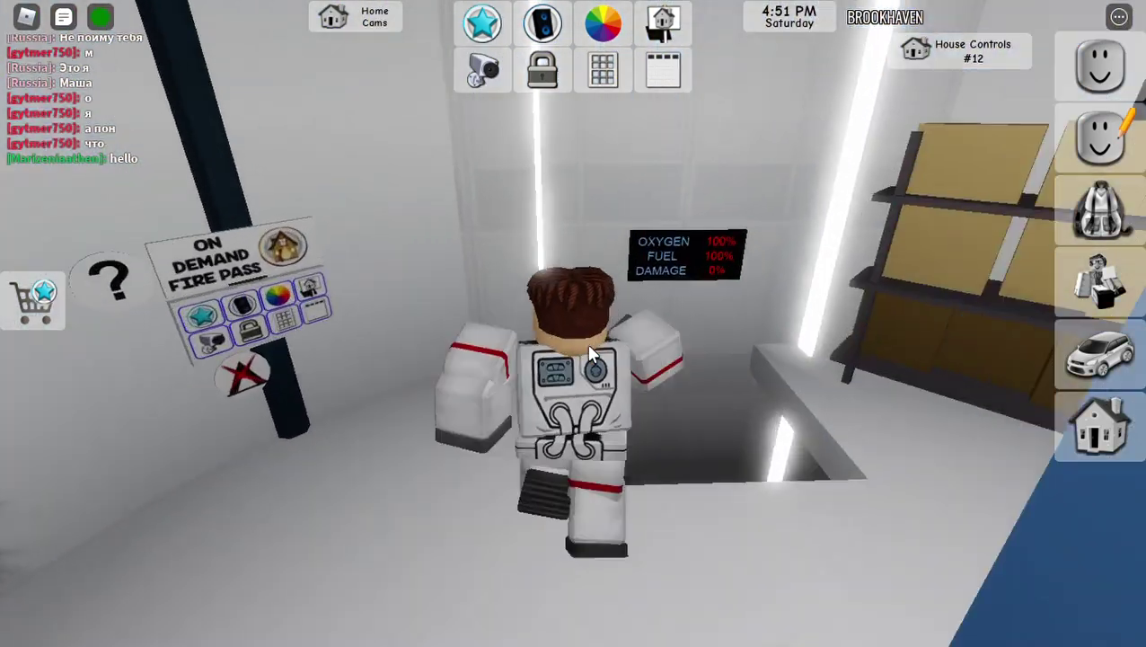
scroll(590, 353, up, 5)
scroll(591, 353, up, 2)
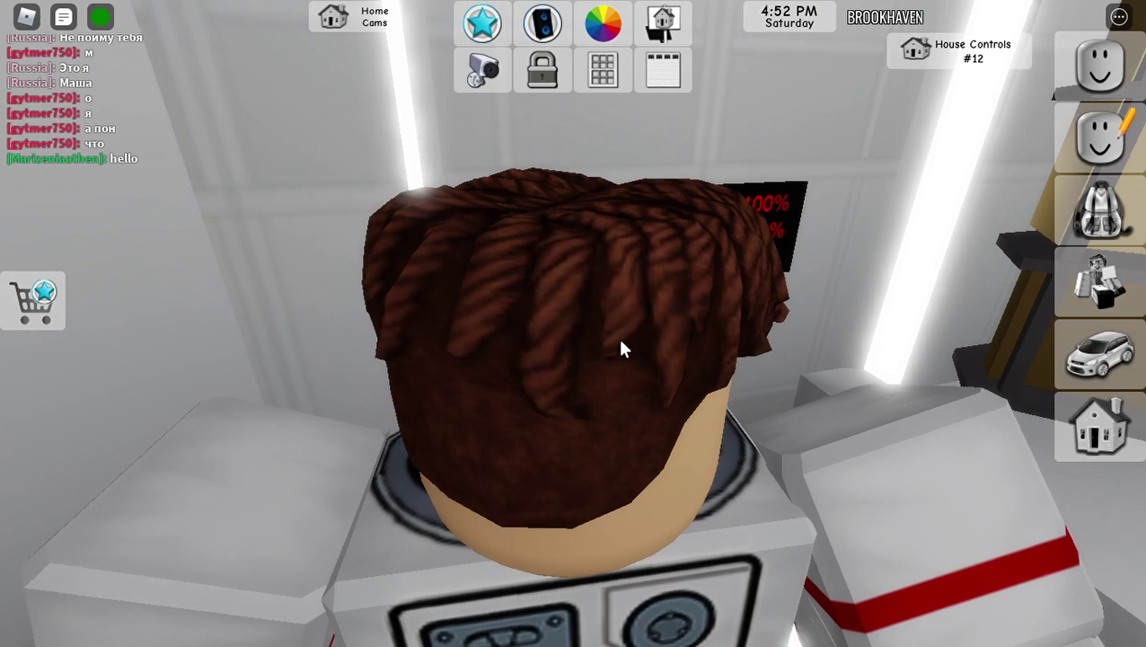
scroll(799, 156, up, 2)
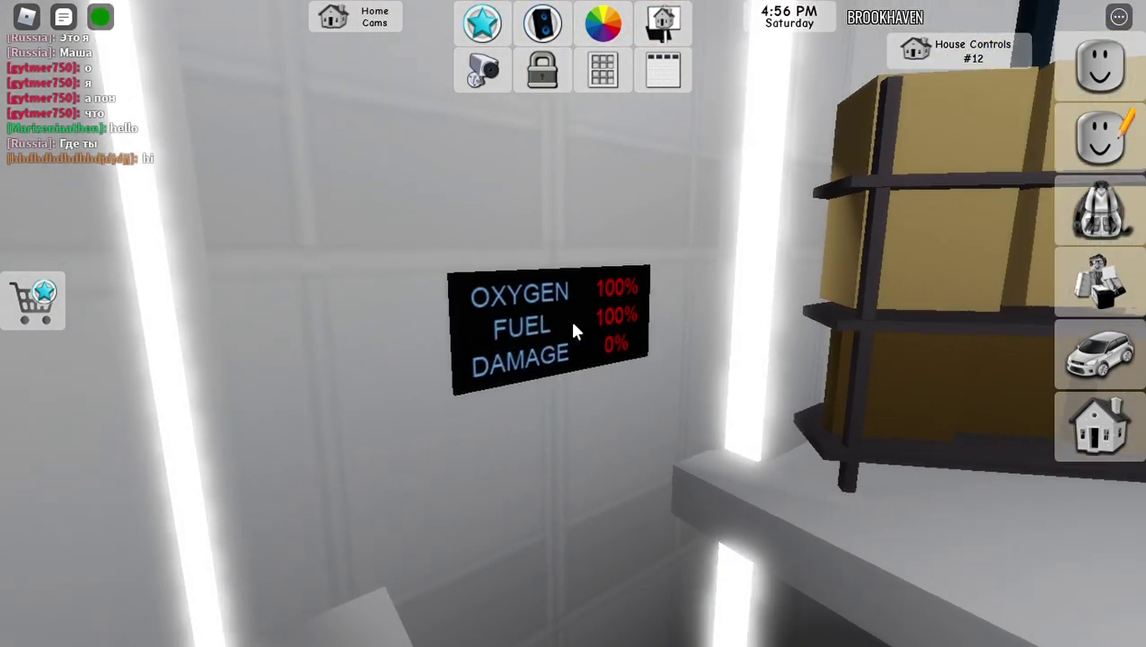
Step: Climb the ladders past the oxygen tanks and kitchen floor up through the ceiling
key(w)
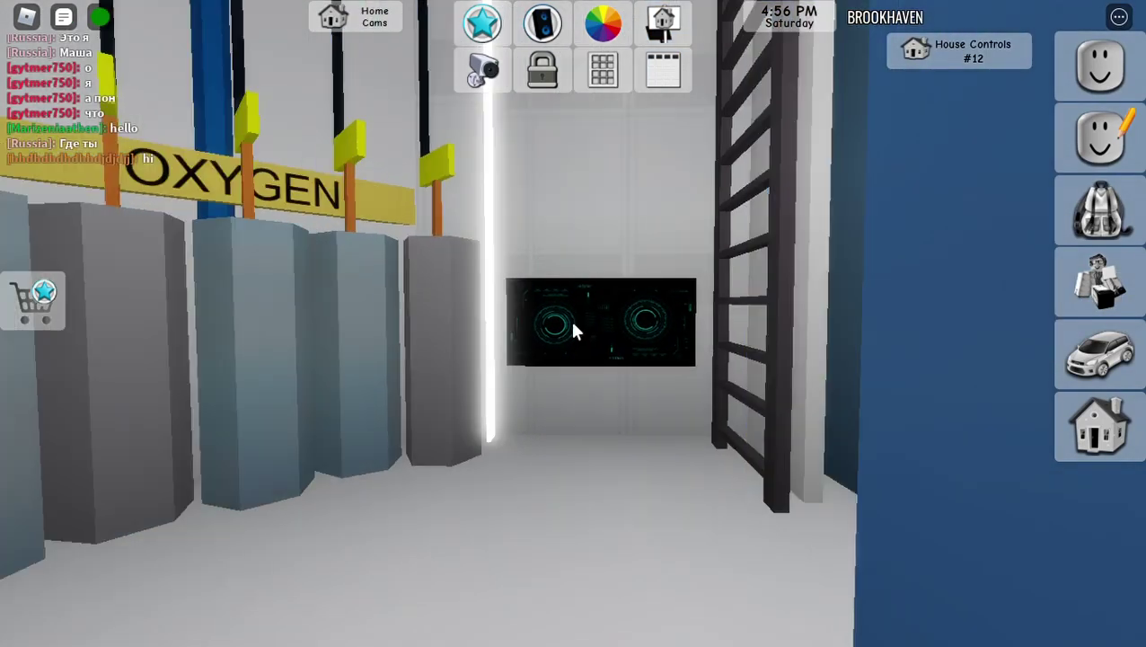
key(w)
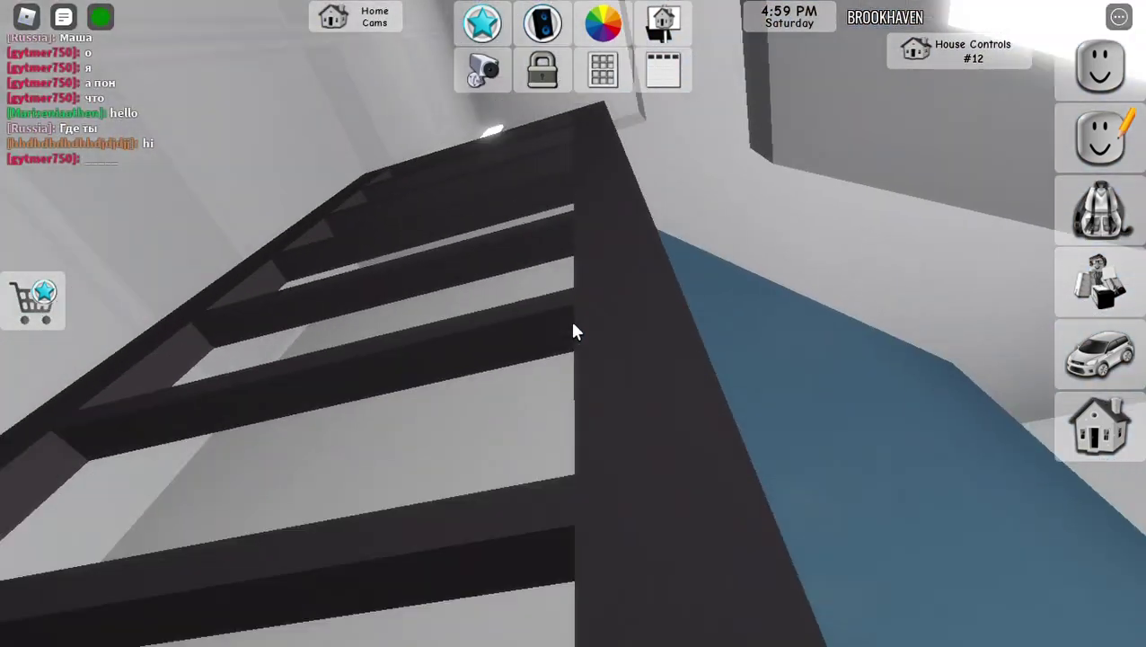
key(w)
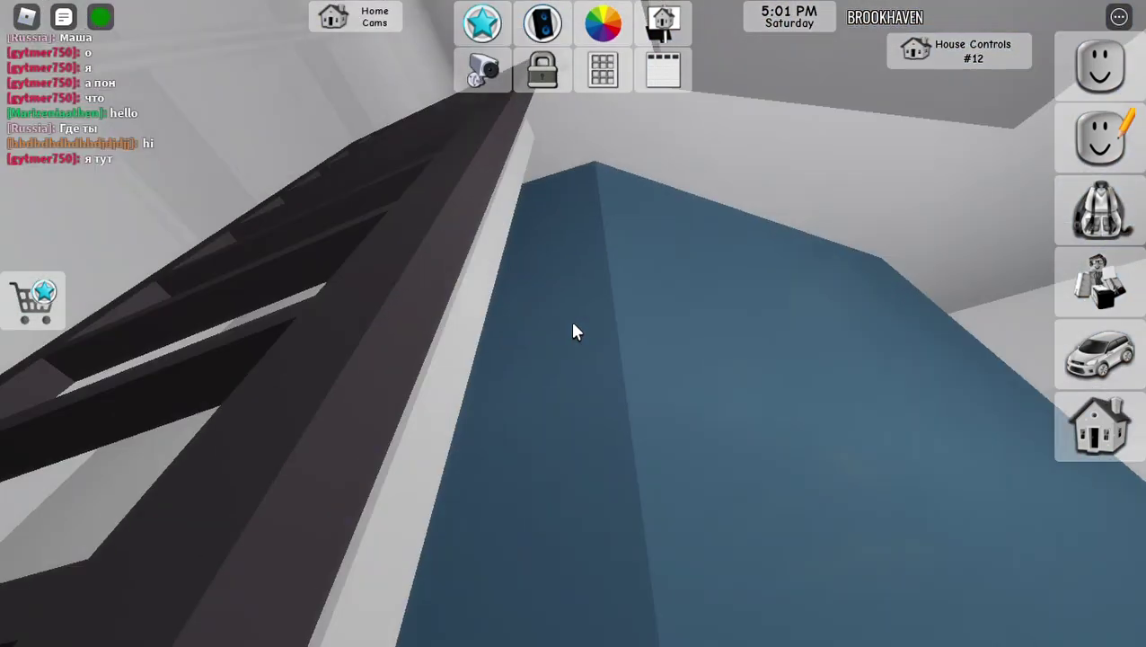
key(w)
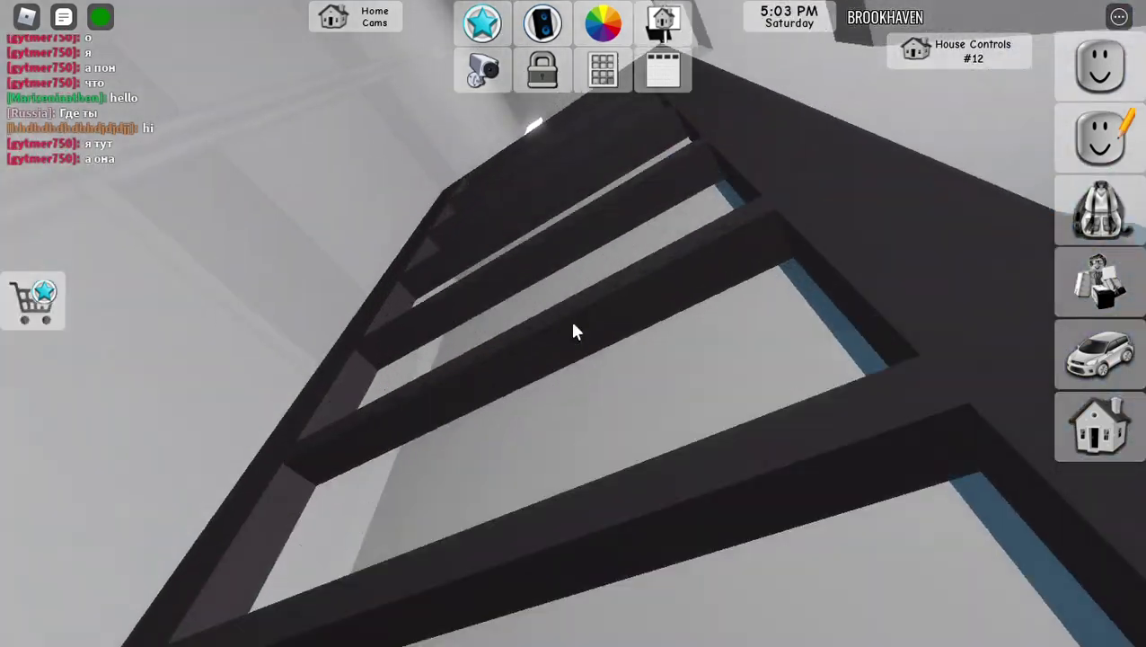
key(w)
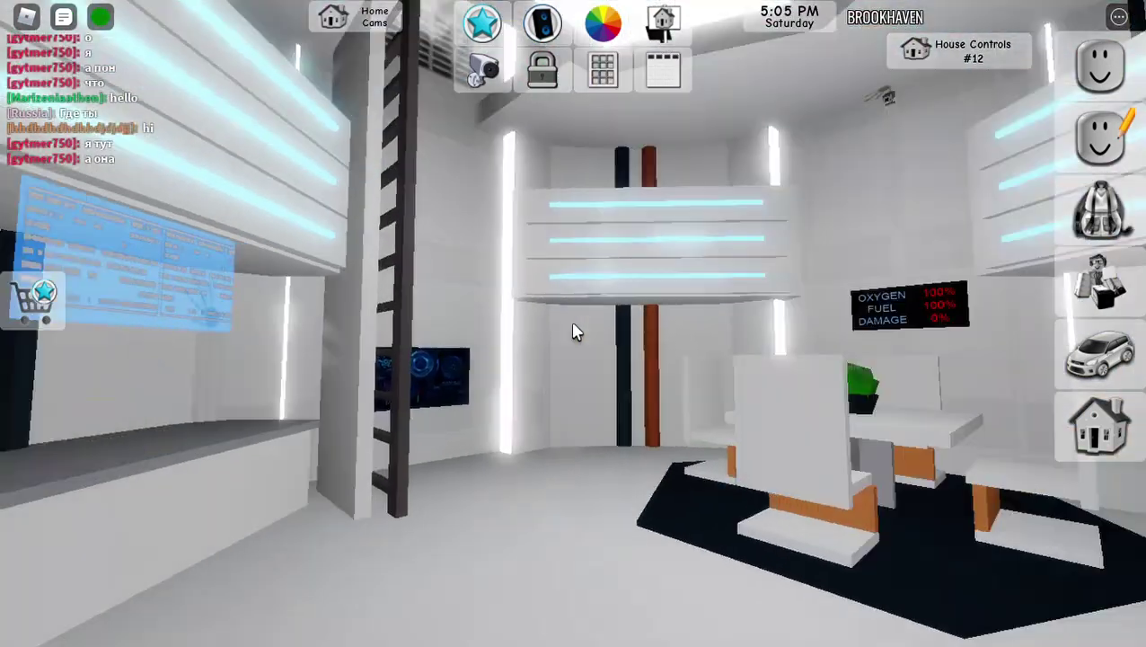
key(w)
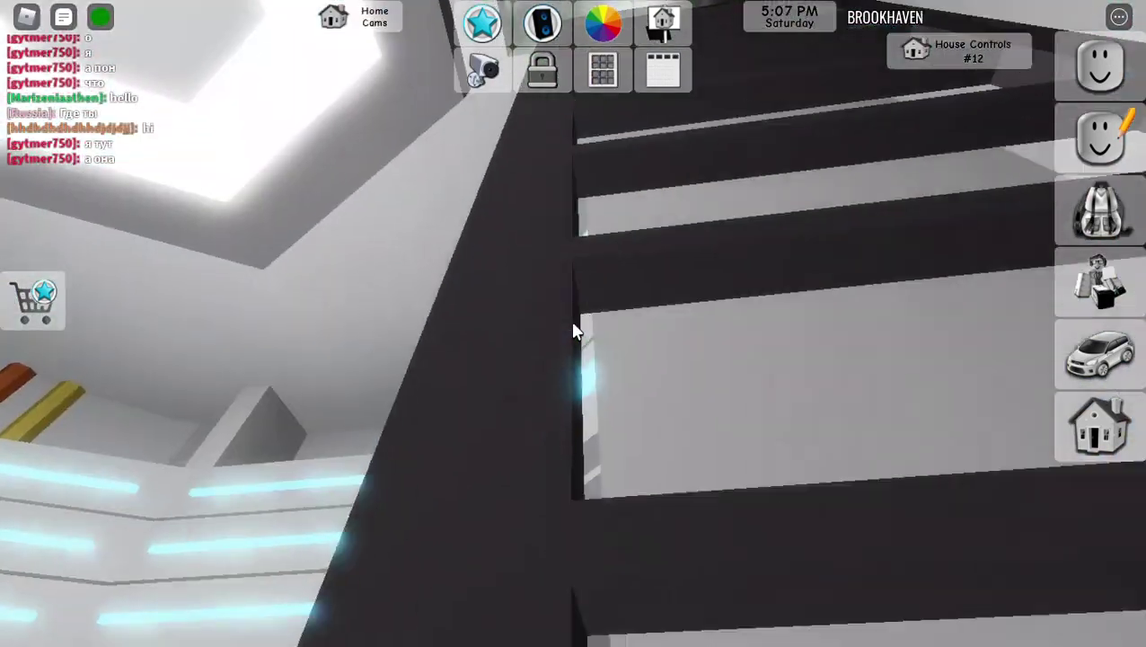
Step: Climb out into the cryo sleep room and lie down in a green cryo pod
key(w)
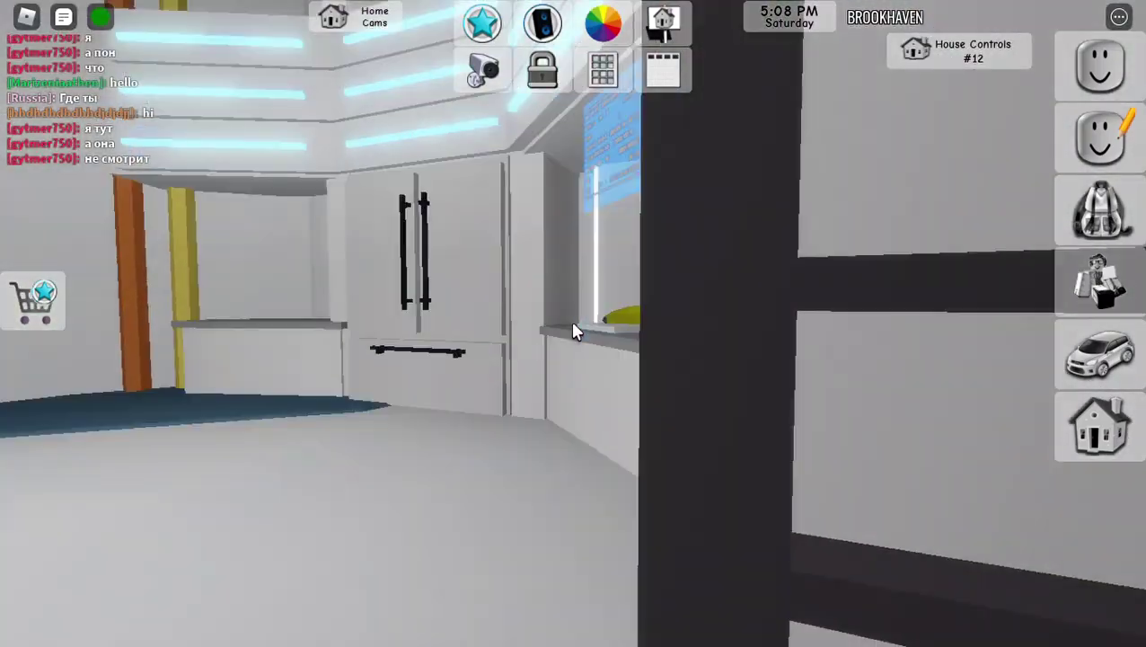
key(w)
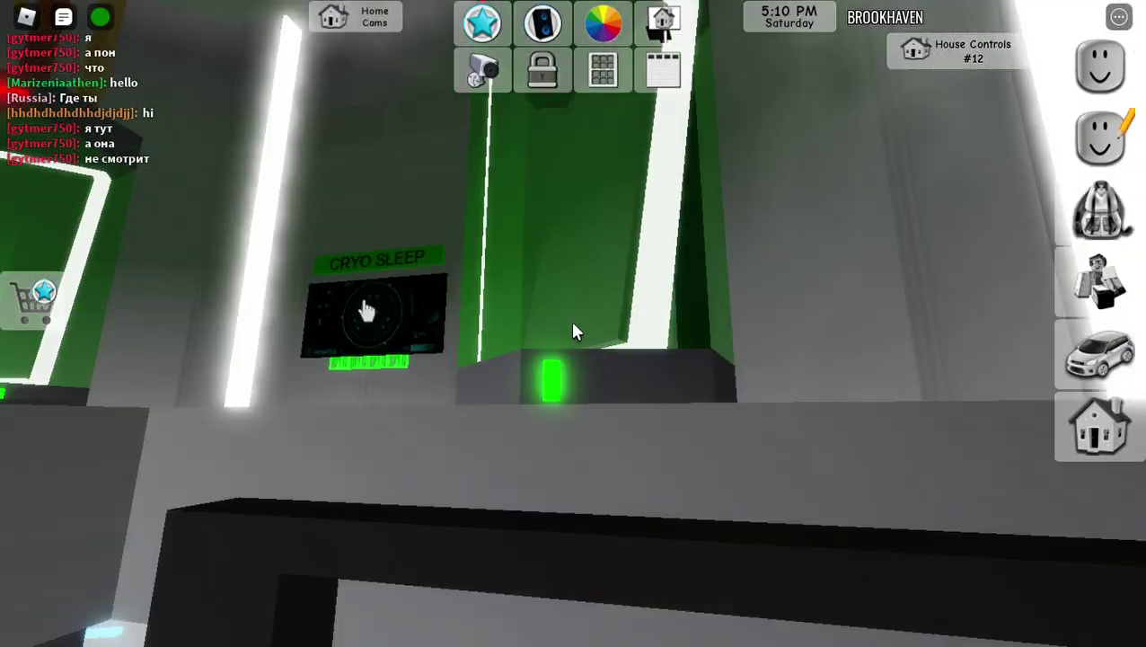
key(w)
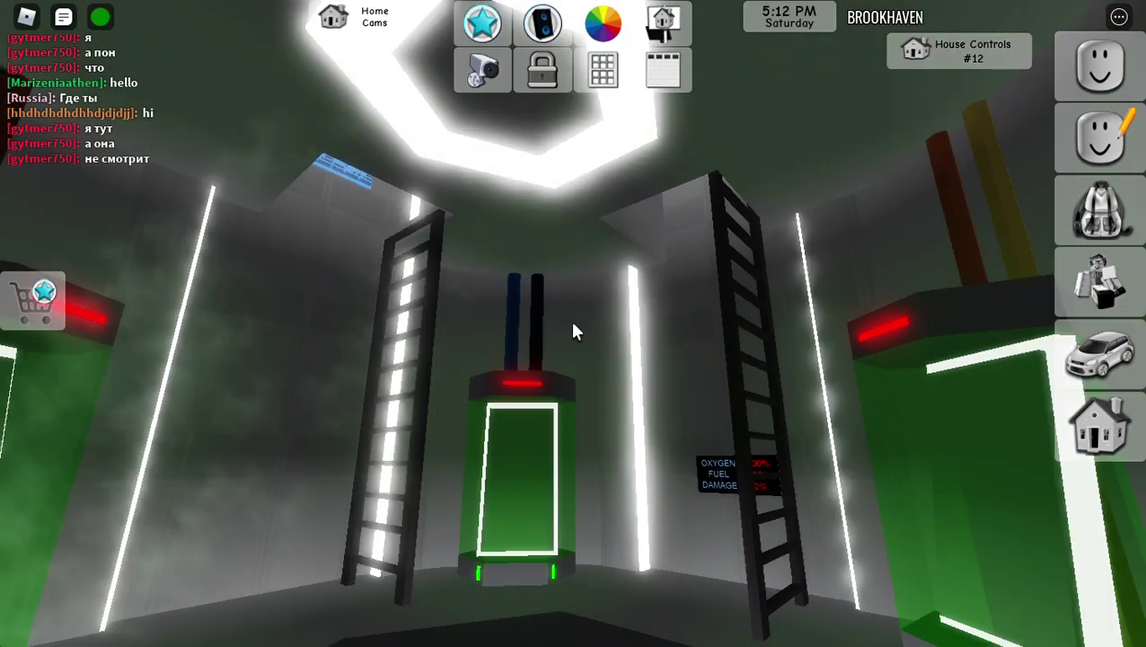
key(w)
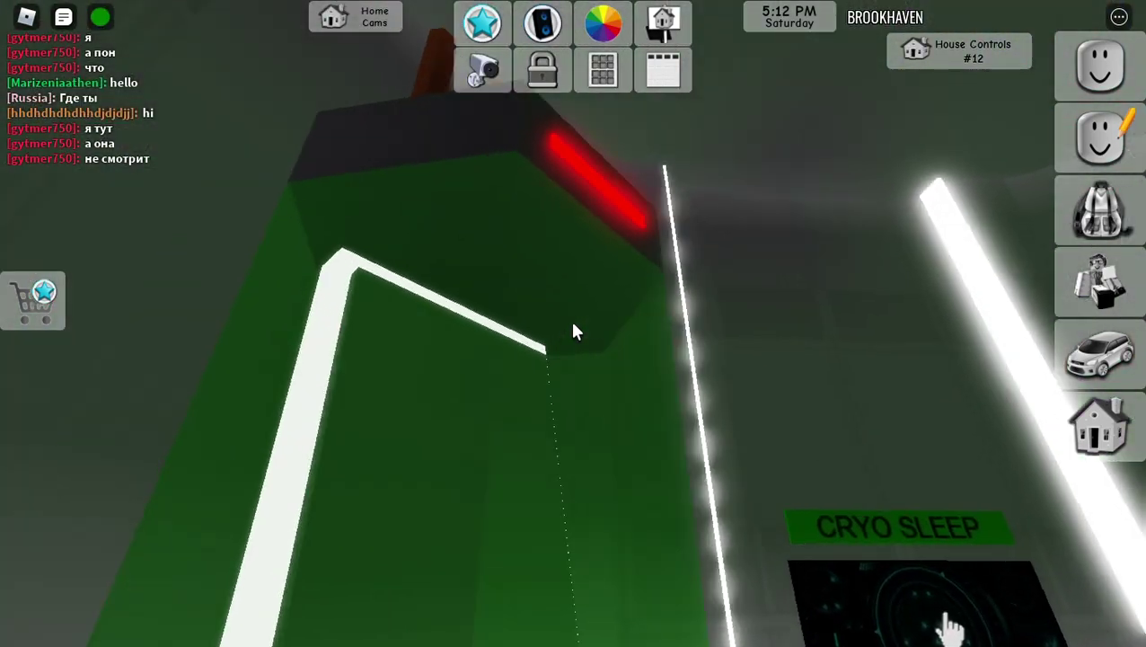
key(w)
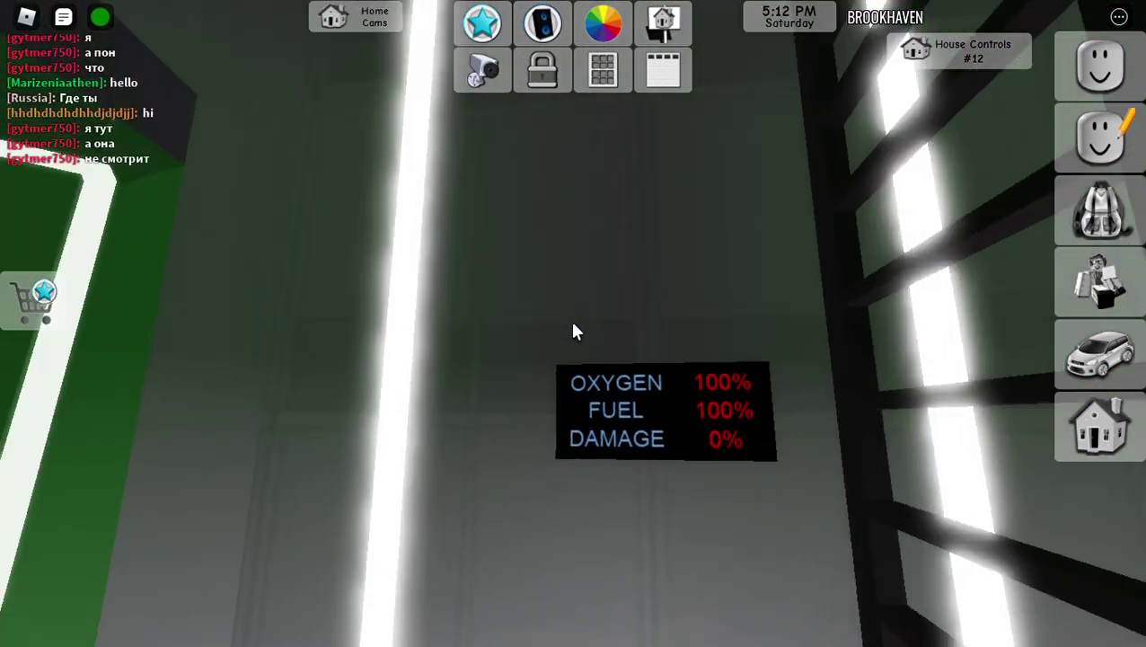
key(w)
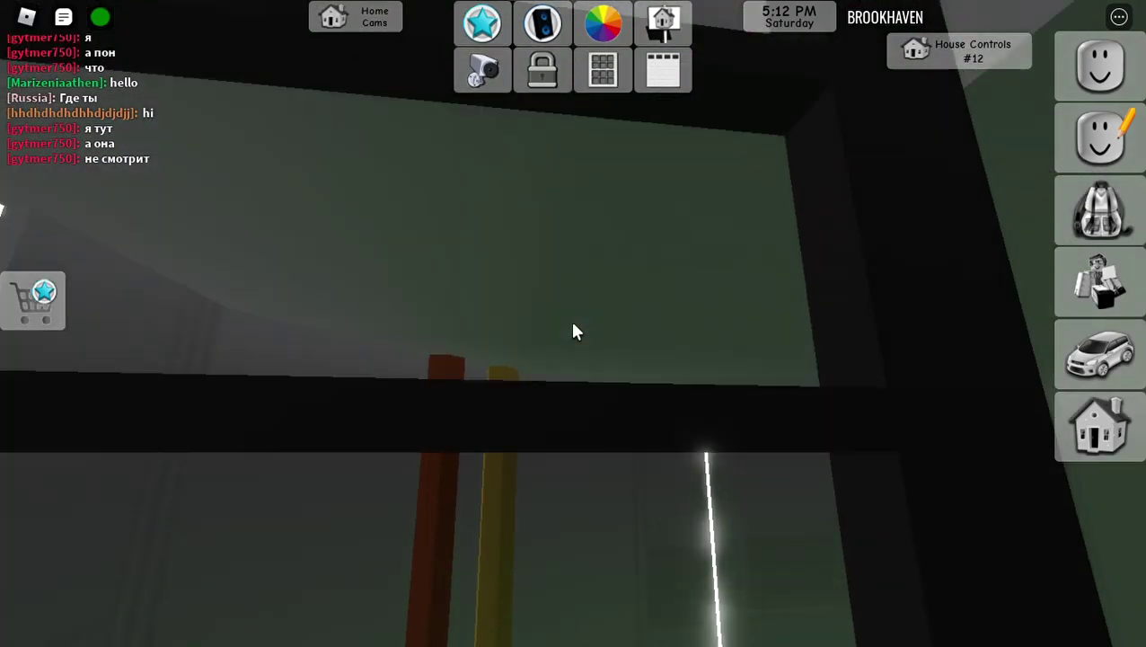
scroll(576, 332, down, 3)
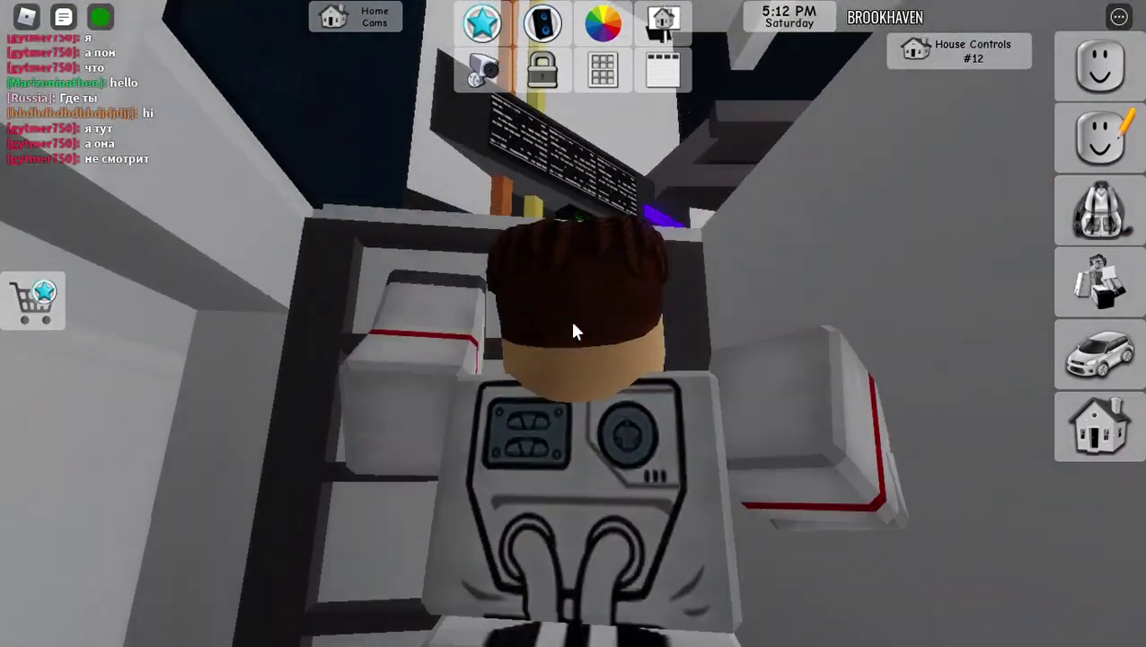
key(s)
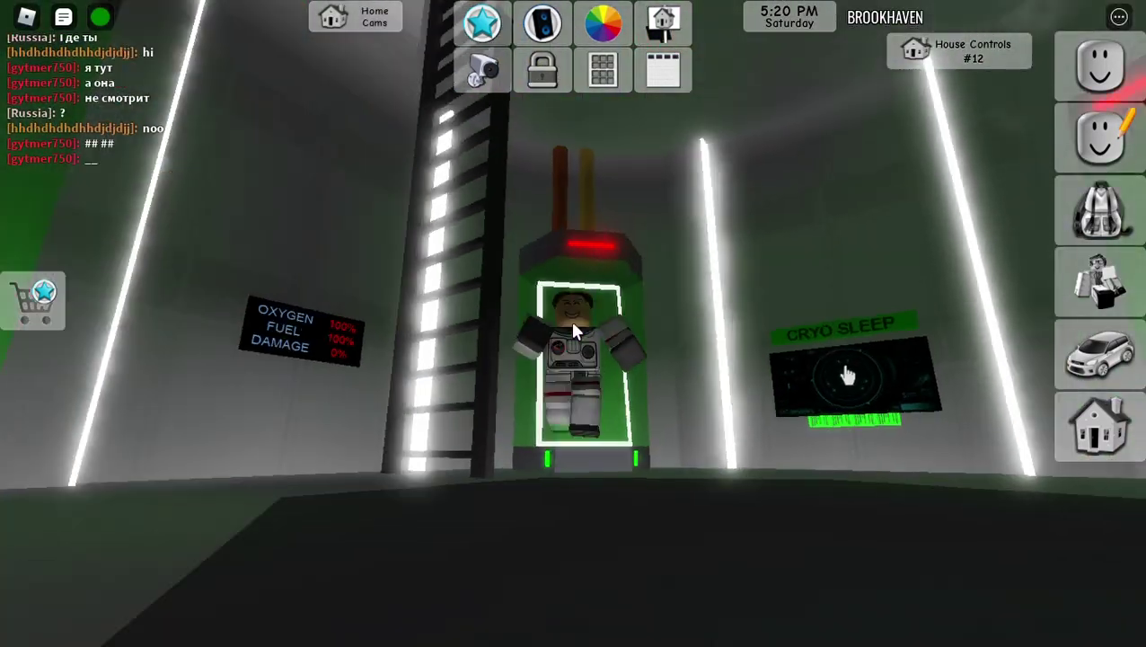
Step: Climb the ladder from the pod into the dark cockpit and reach the OXYGEN and FUEL console
key(w)
scroll(576, 332, up, 3)
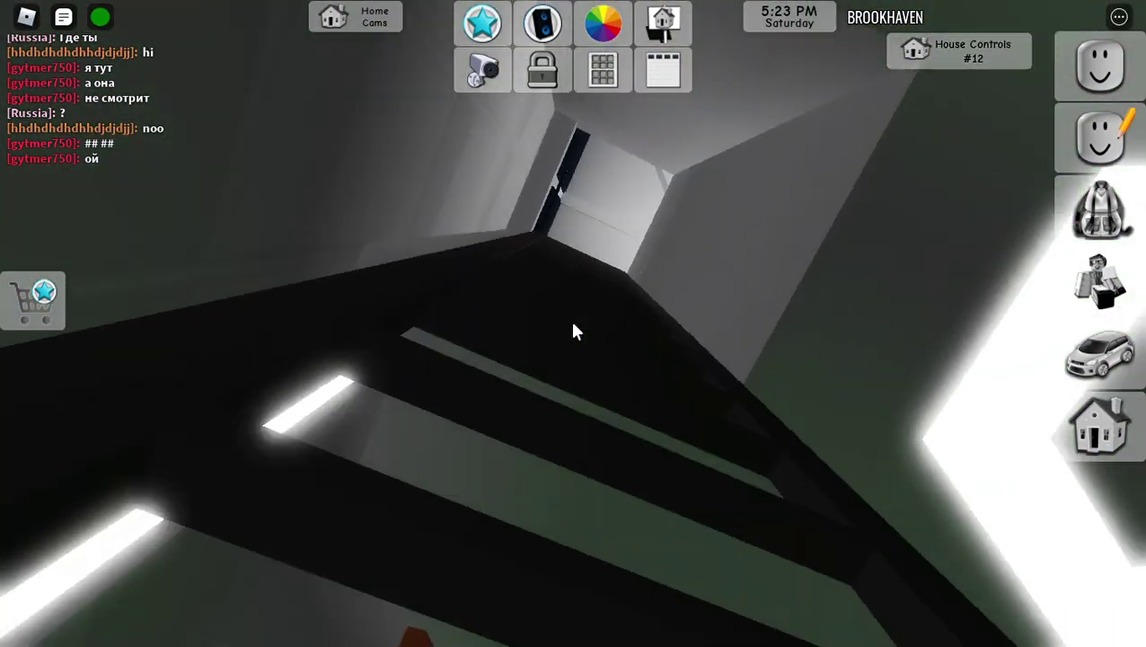
key(w)
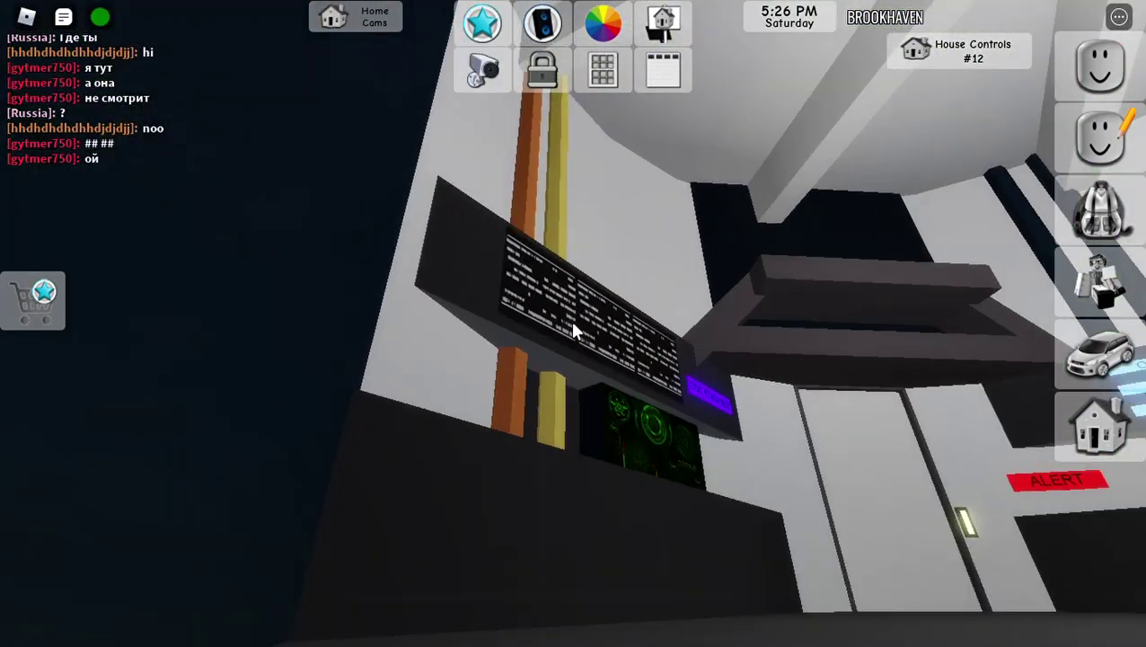
key(w)
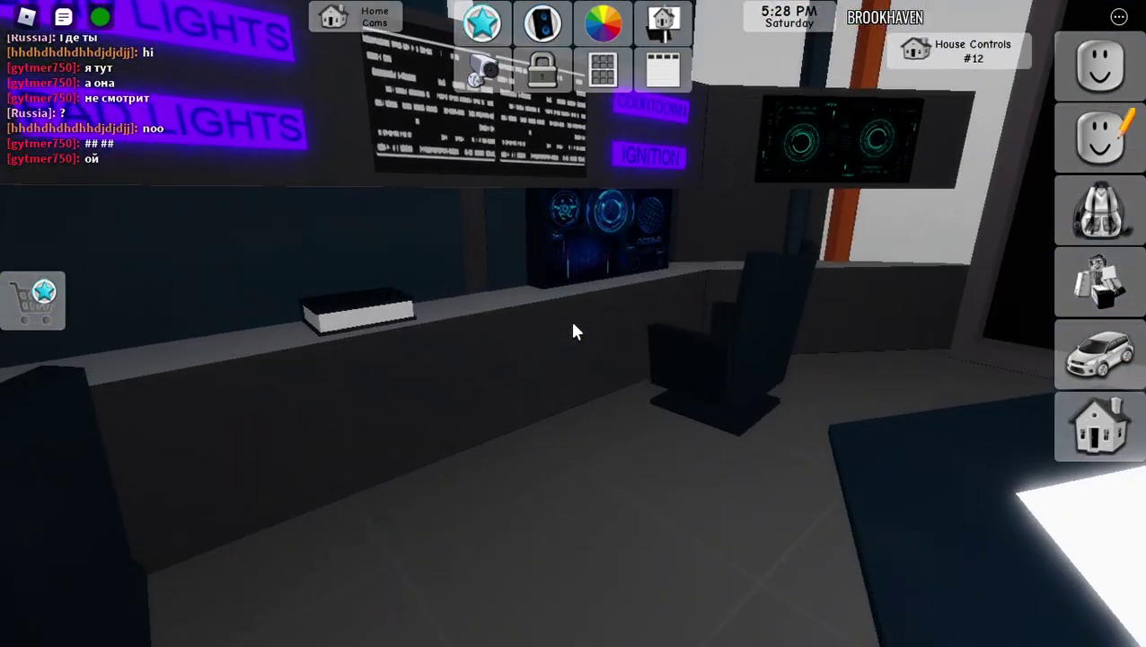
scroll(576, 331, down, 3)
scroll(575, 331, down, 3)
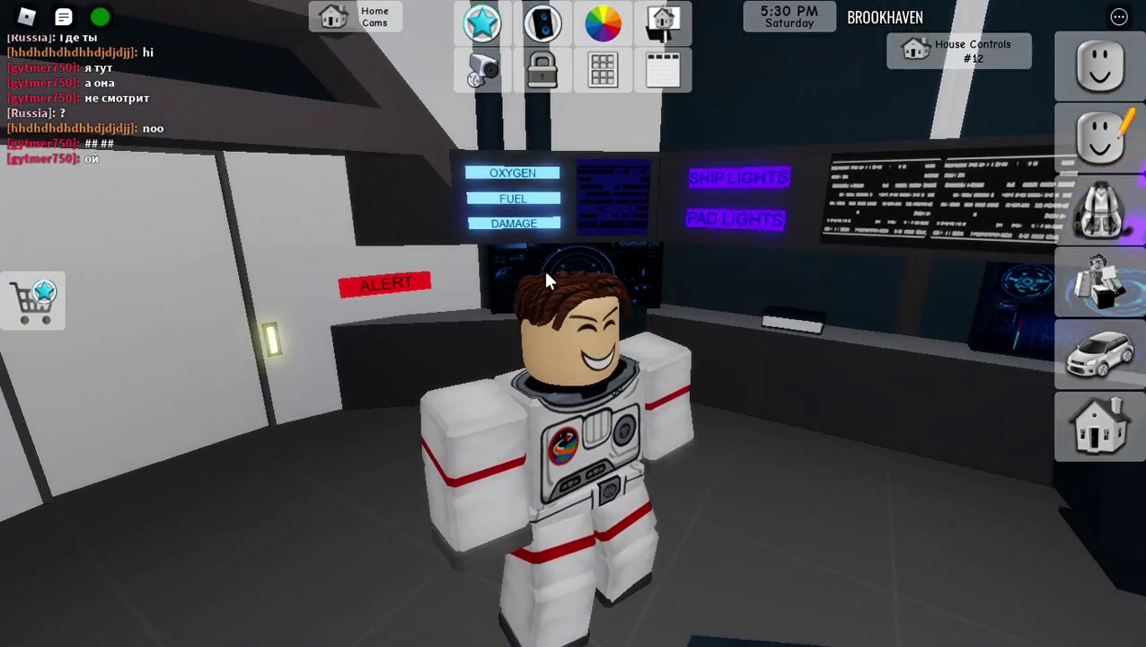
key(w)
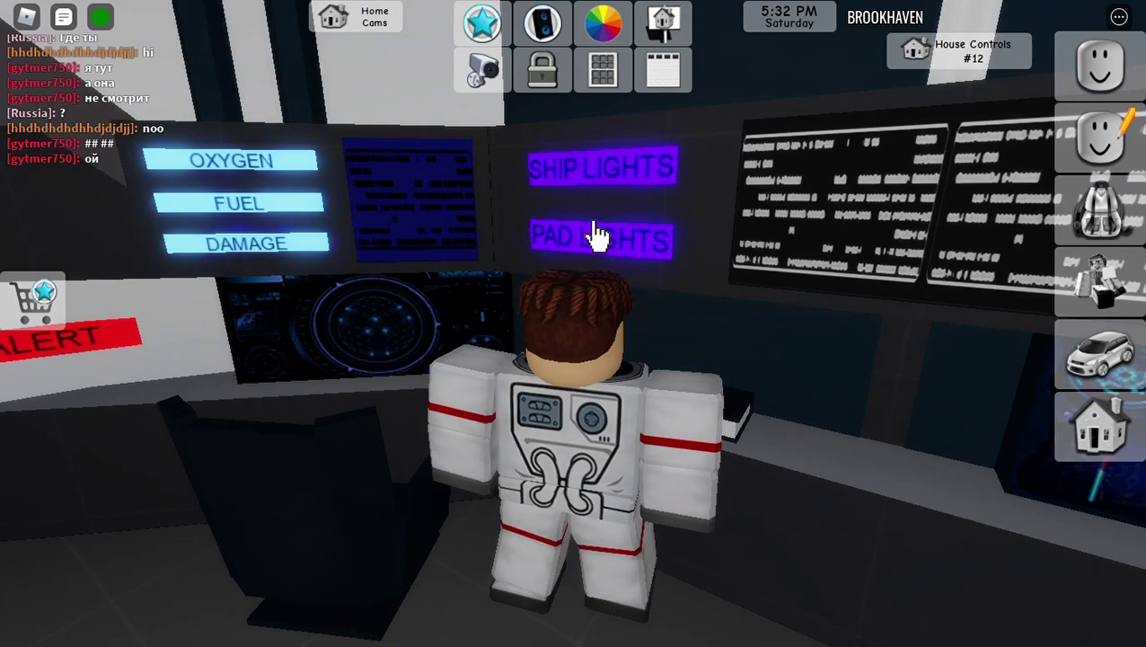
Step: Switch off the rocket's lights, look around the consoles, and hide the chat window
click(588, 167)
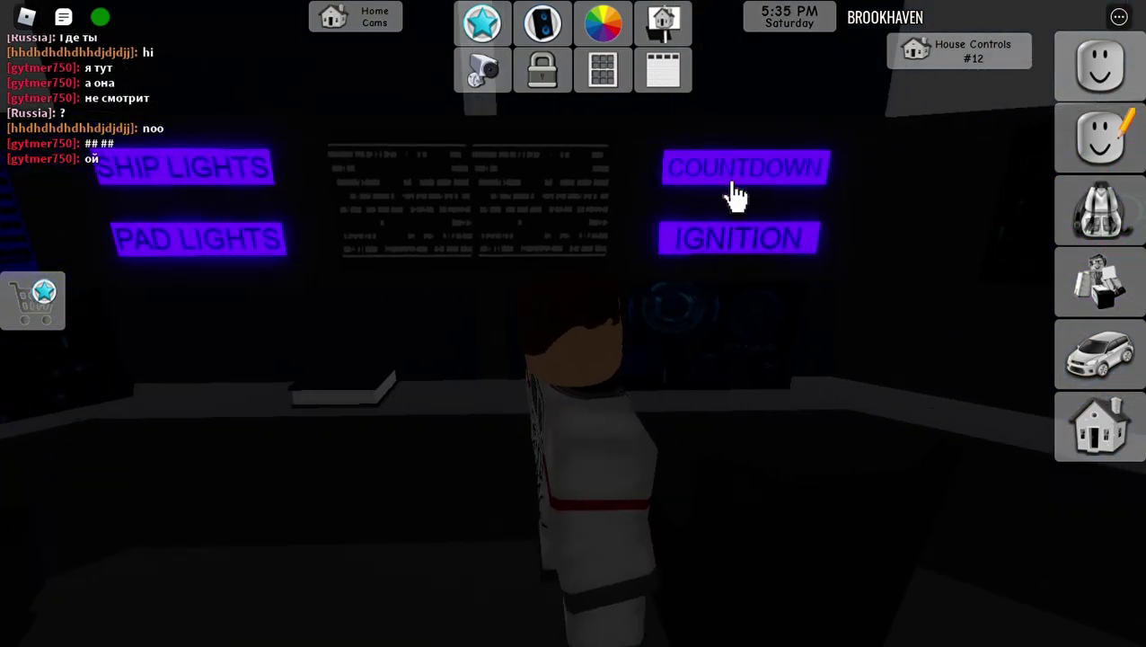
key(s)
key(w)
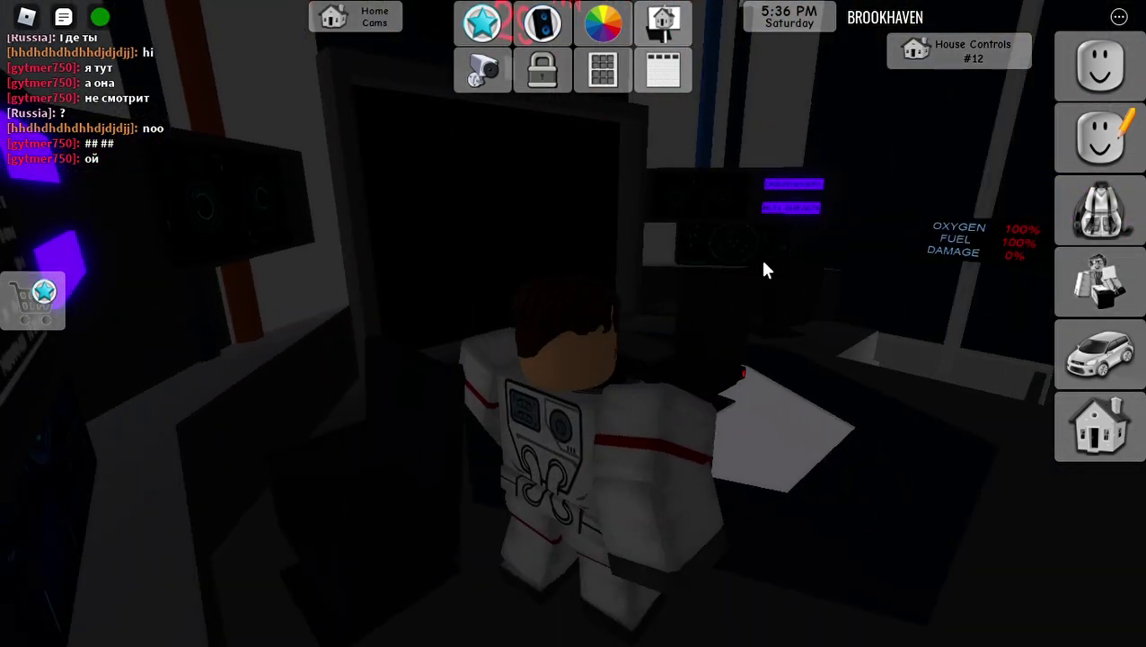
key(w)
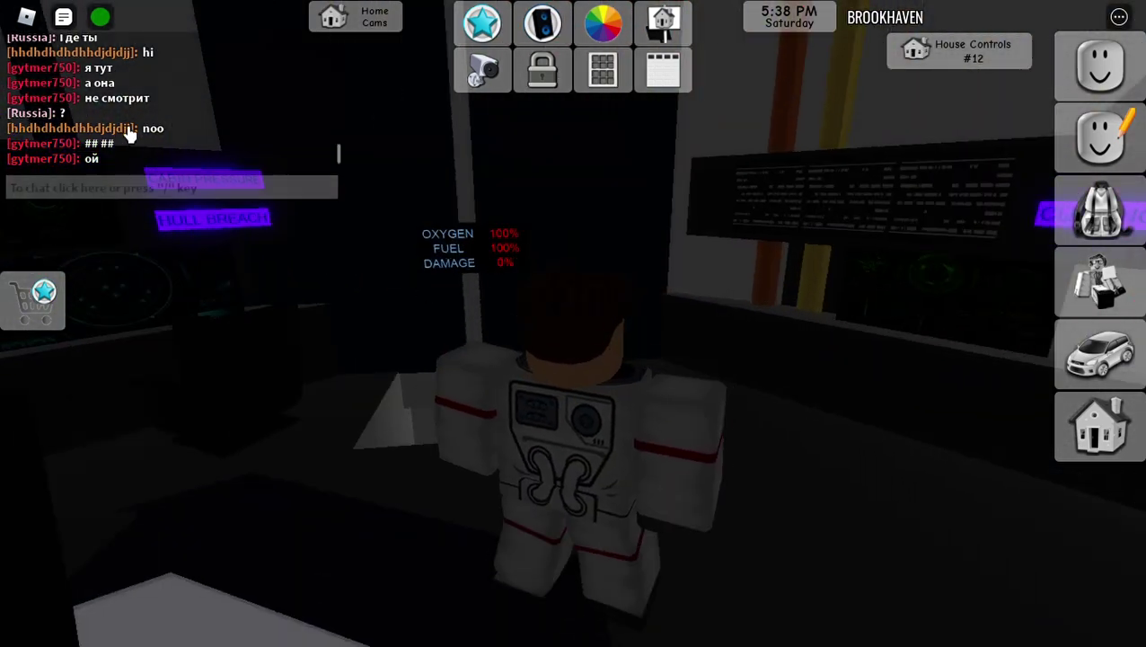
key(a)
click(60, 14)
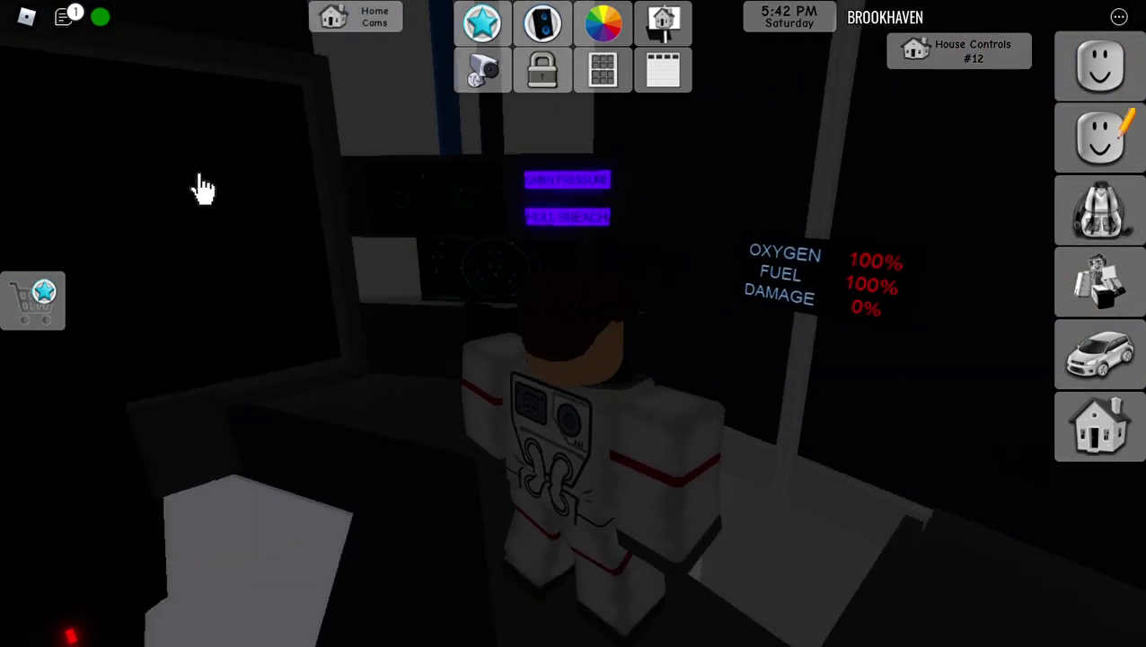
Step: Move away from the consoles to the door with the ALERT sign
key(s)
key(w)
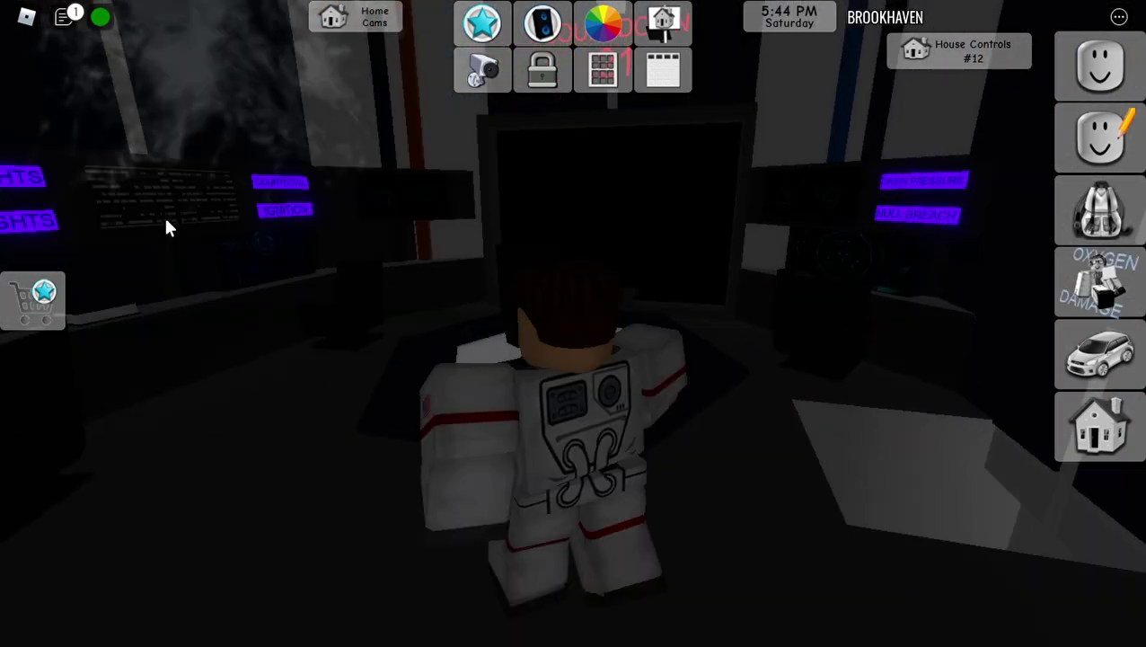
key(a)
key(s)
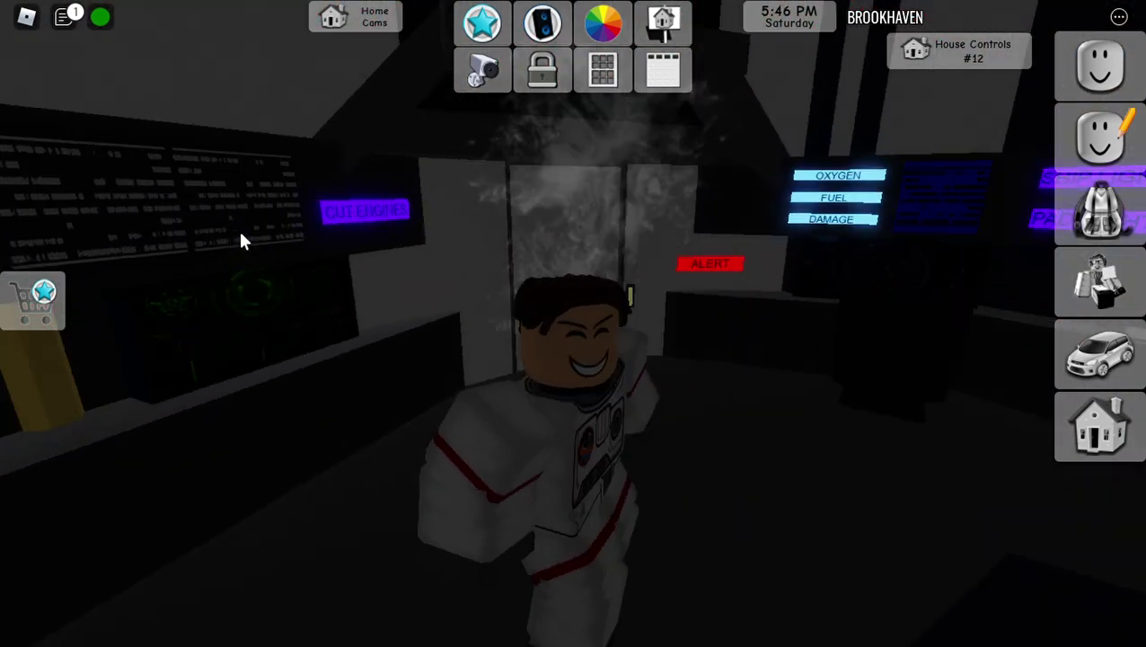
key(w)
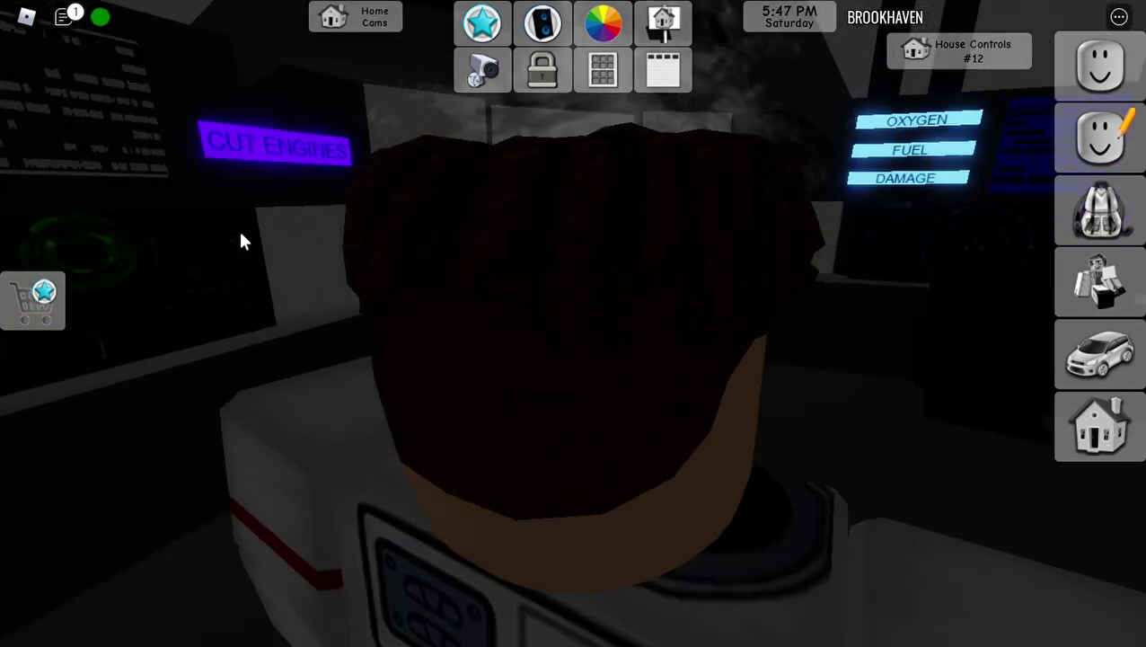
scroll(241, 239, up, 5)
key(w)
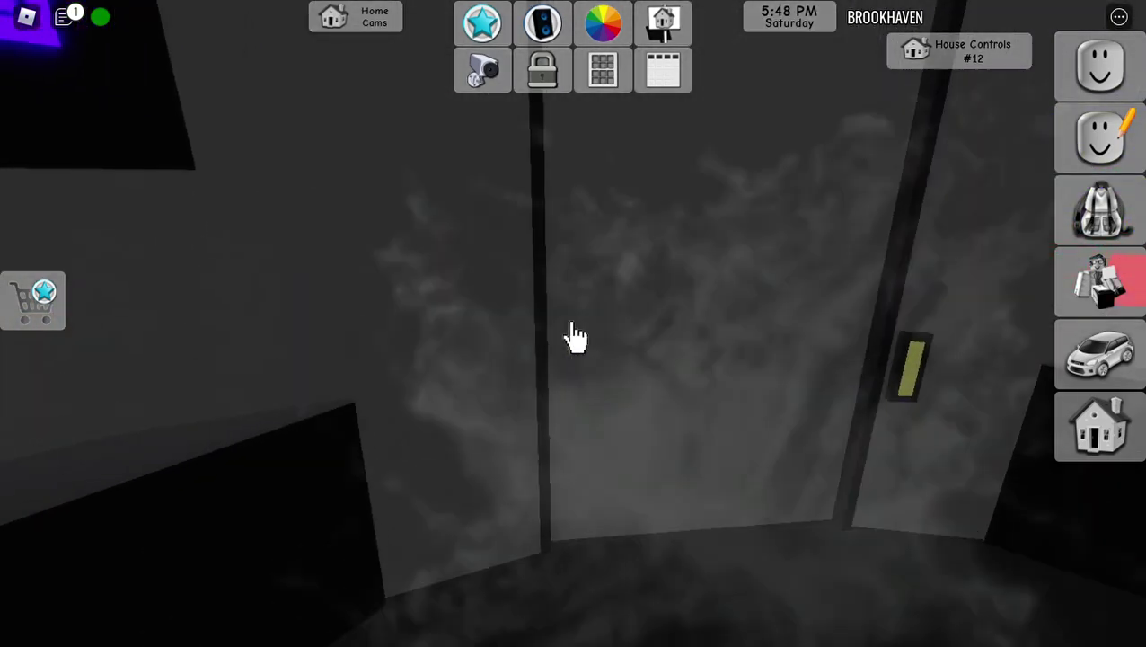
key(s)
key(w)
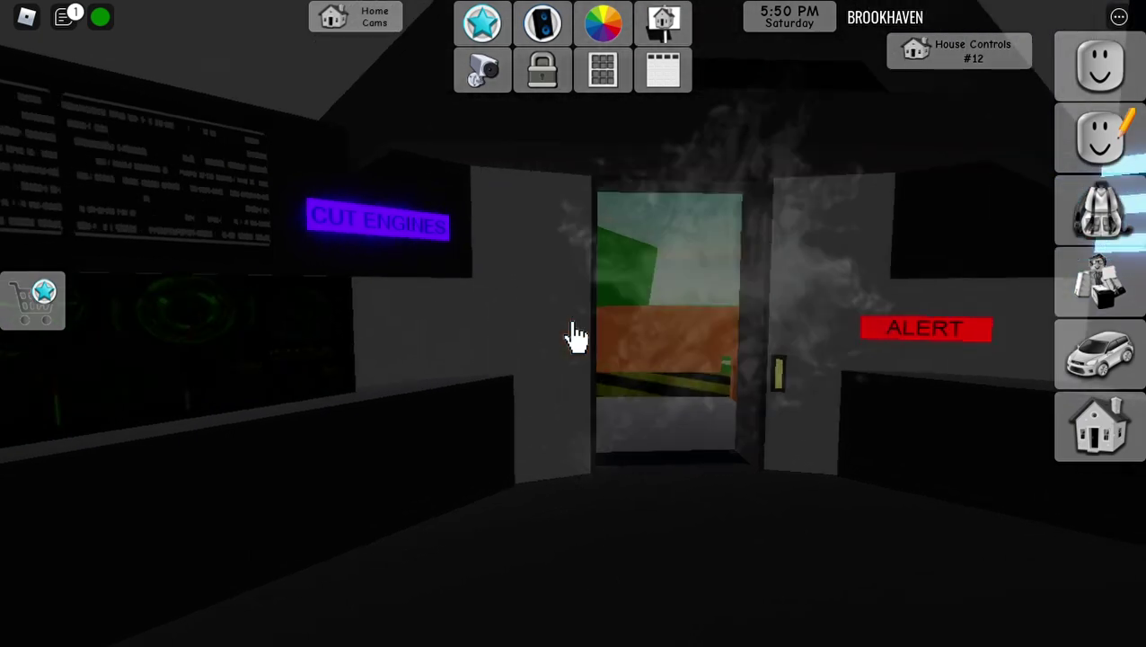
Step: Go through the door past the countdown, hull breach and oxygen/fuel rooms to the green vent room
key(s)
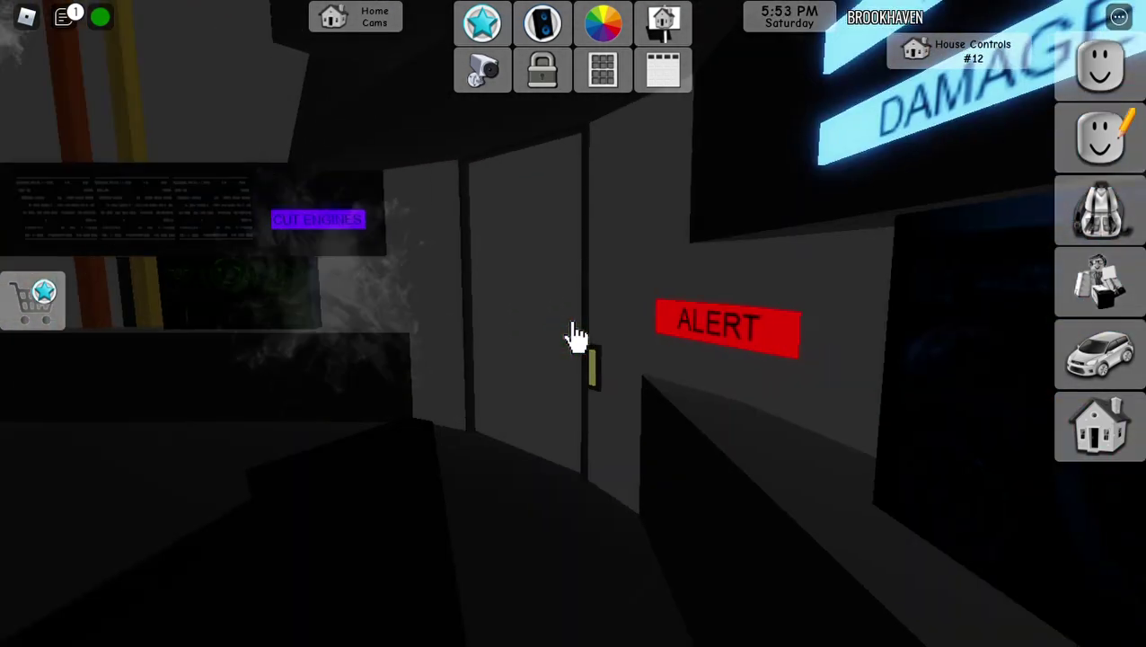
key(w)
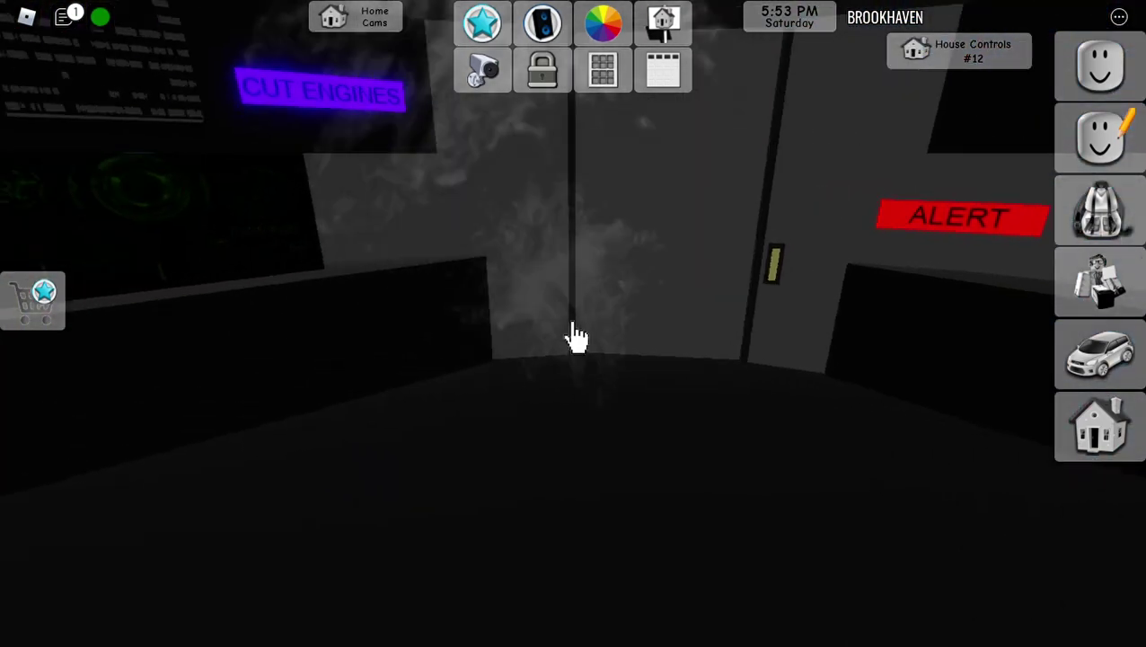
key(w)
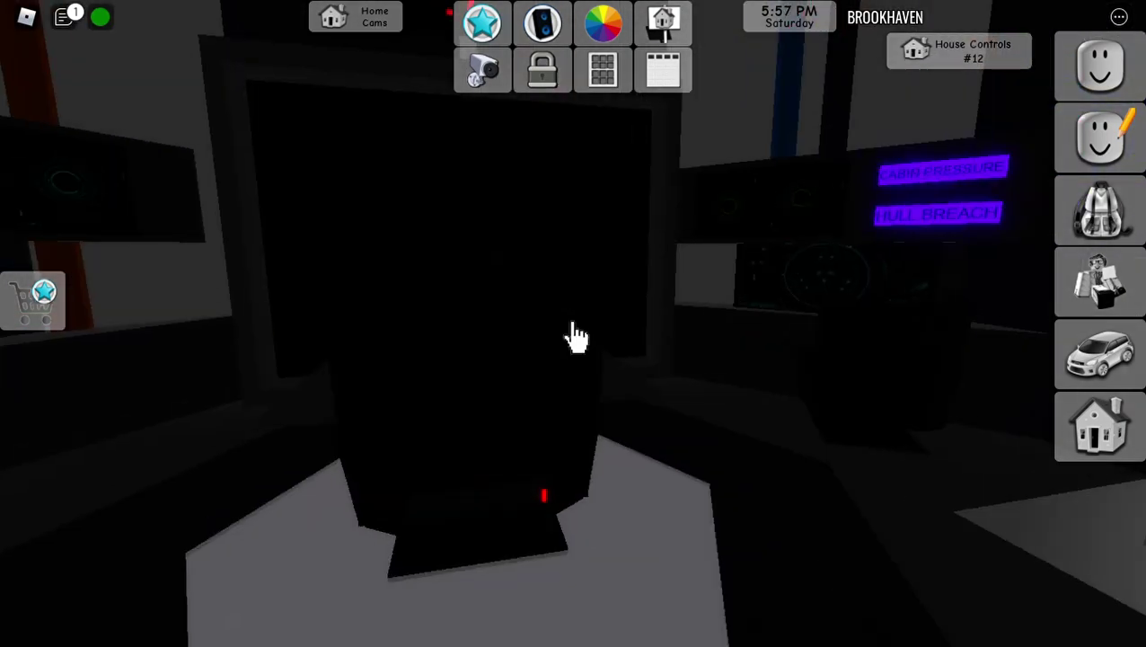
key(w)
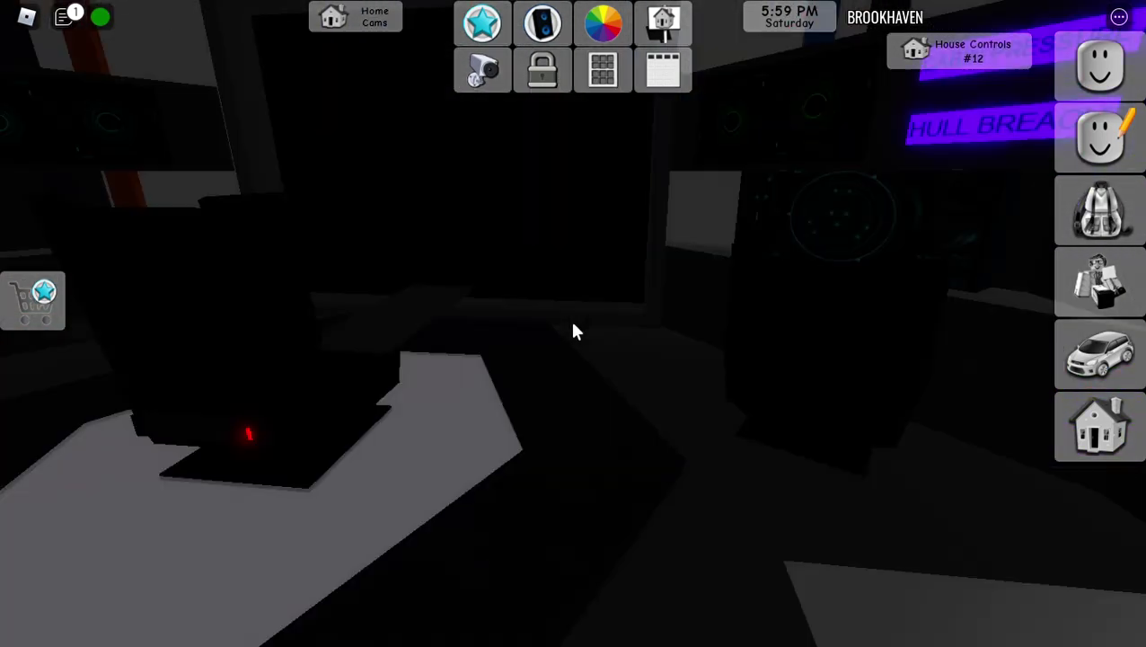
key(w)
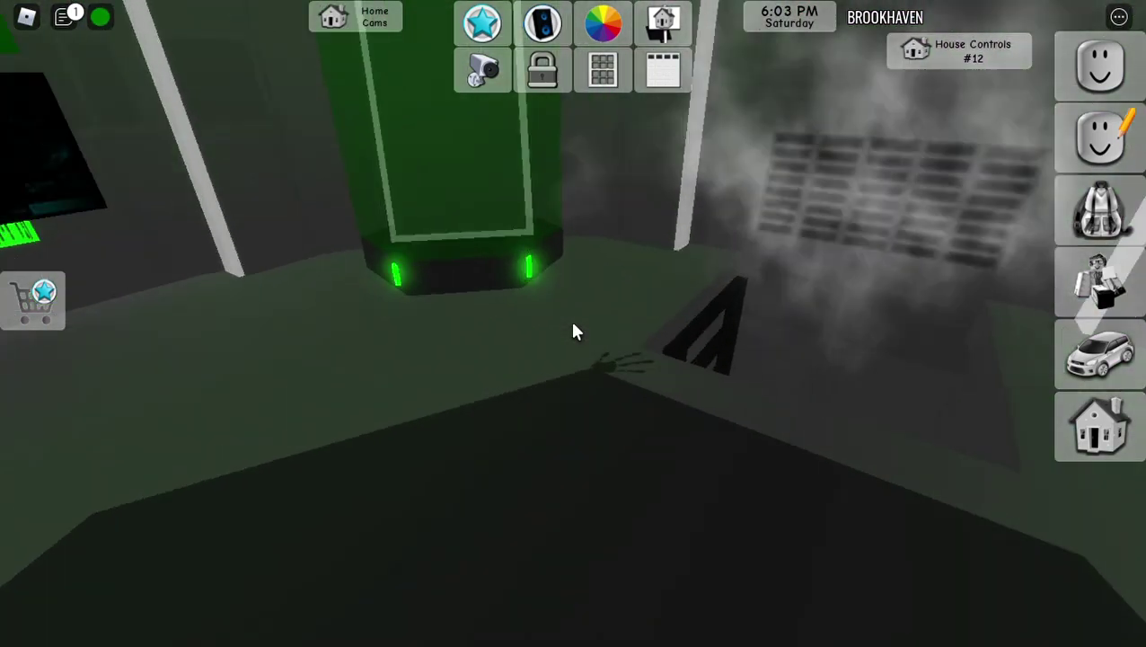
Step: Walk back through the oxygen and fuel room and dark corridors past the FUEL sign
key(w)
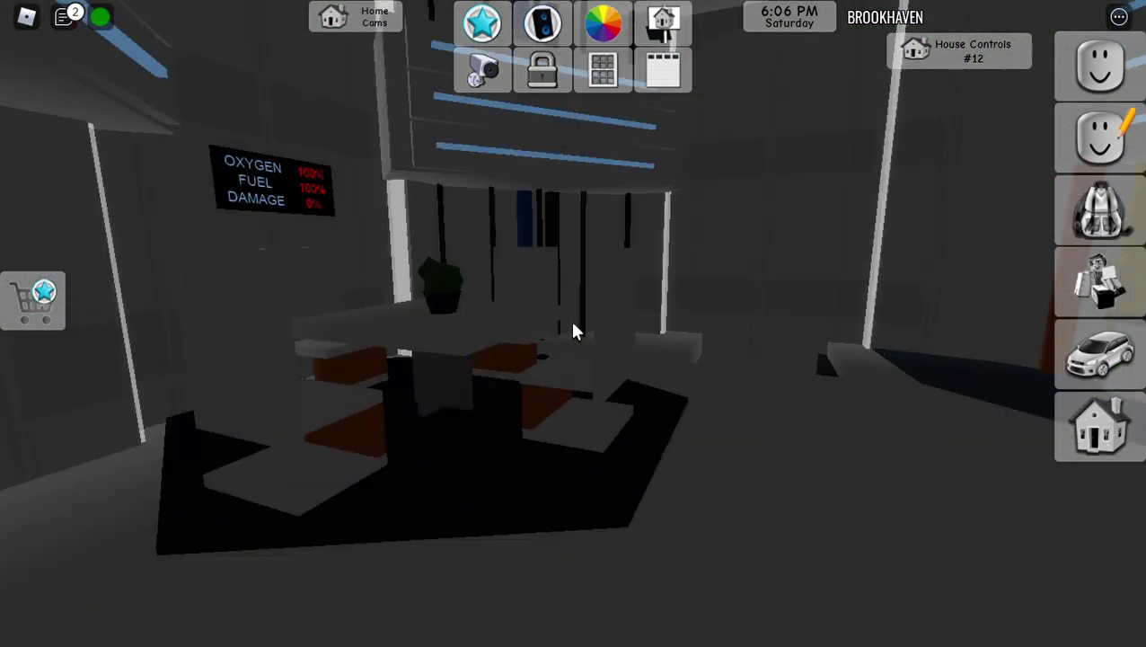
key(w)
key(w)
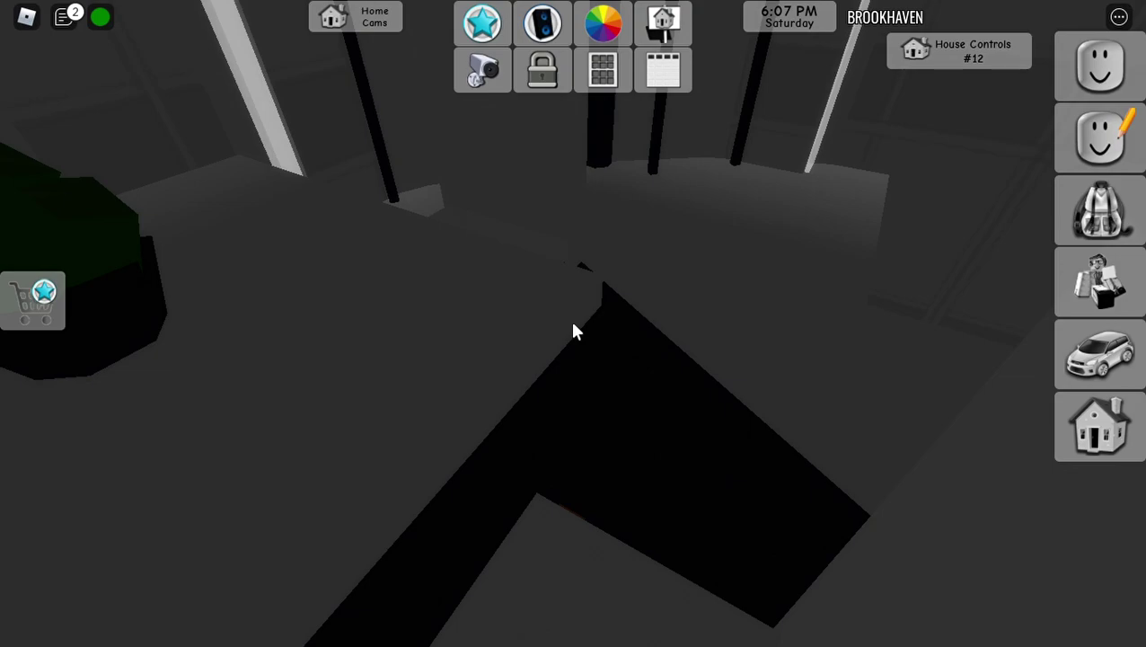
key(w)
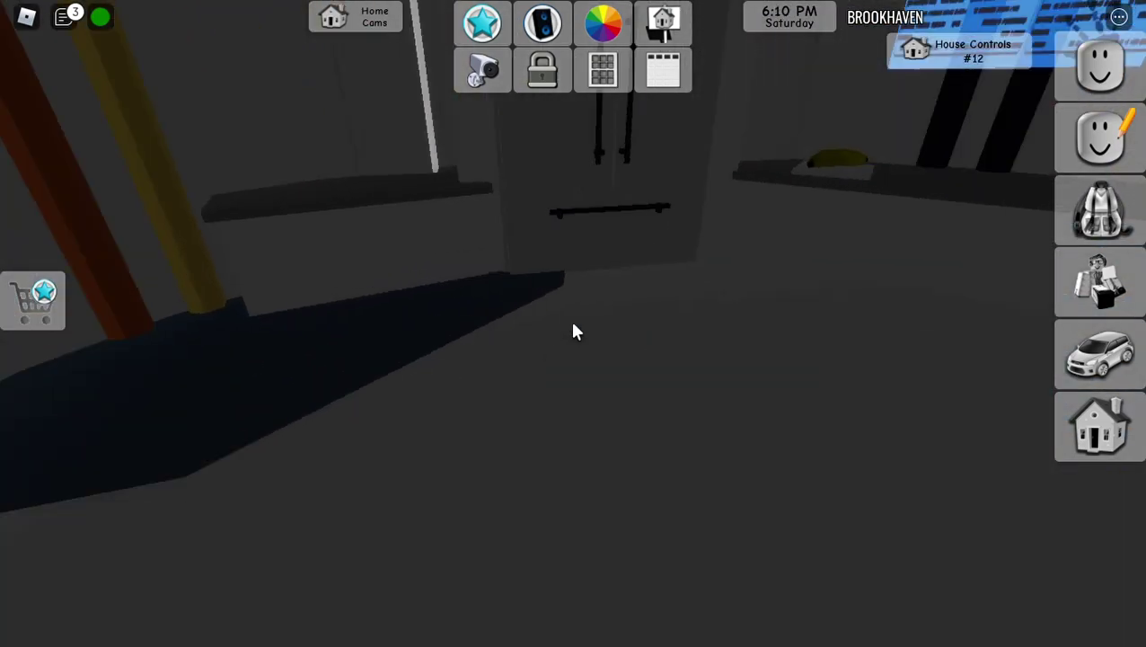
key(w)
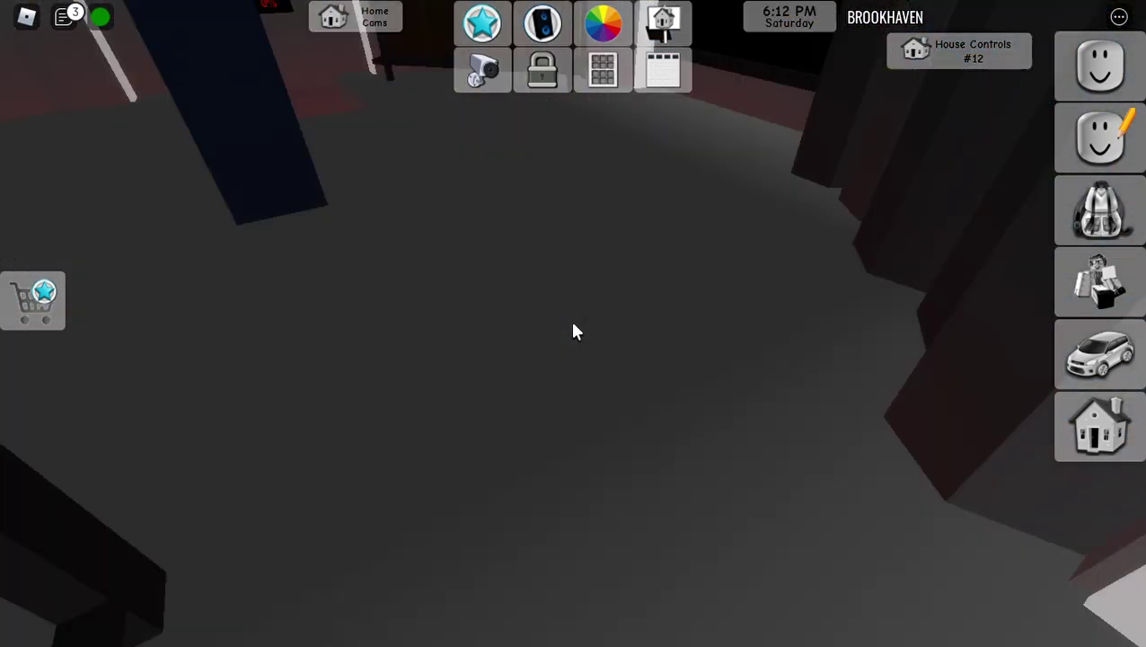
key(w)
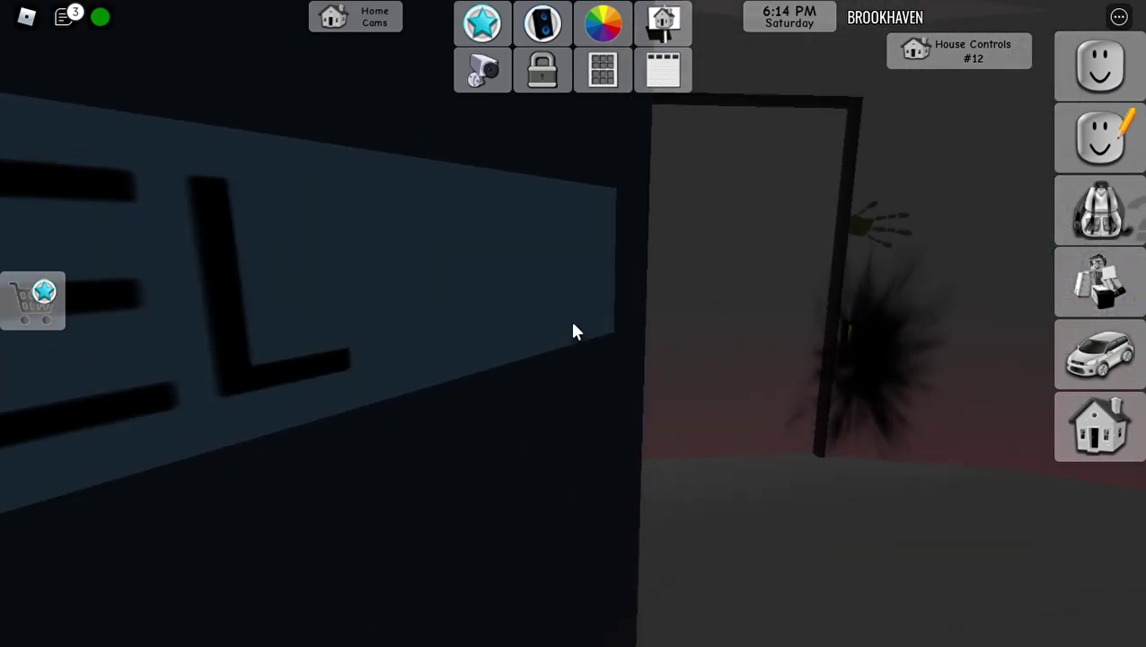
Step: Head outside past the orange barrier and down the stairs onto the pad beneath the engine flames
key(w)
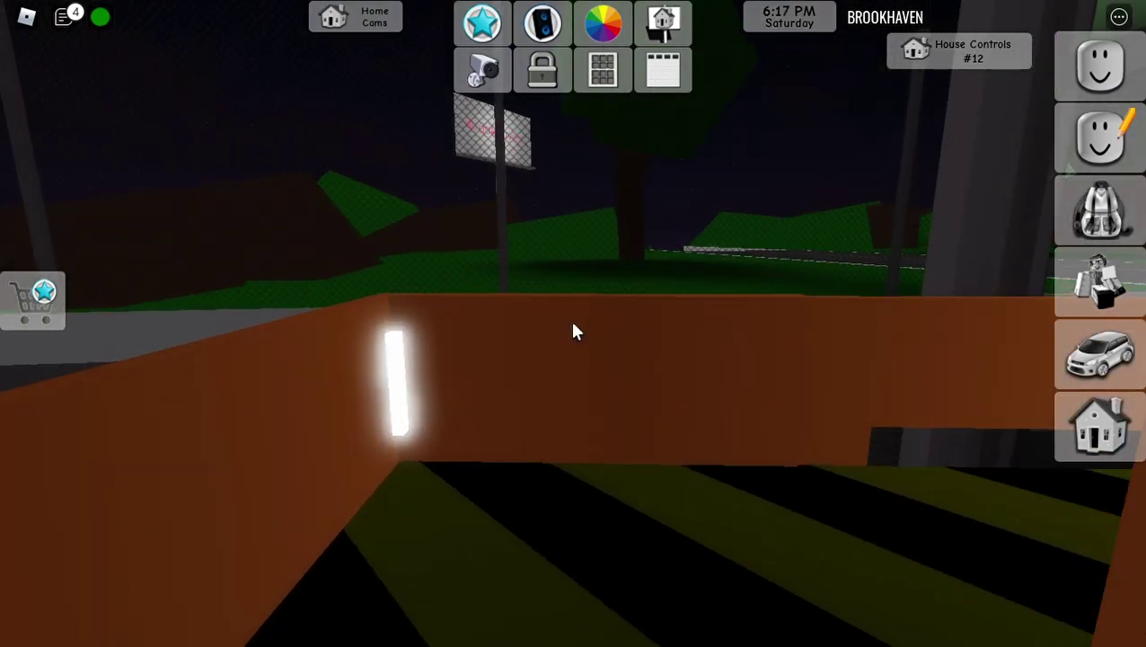
key(w)
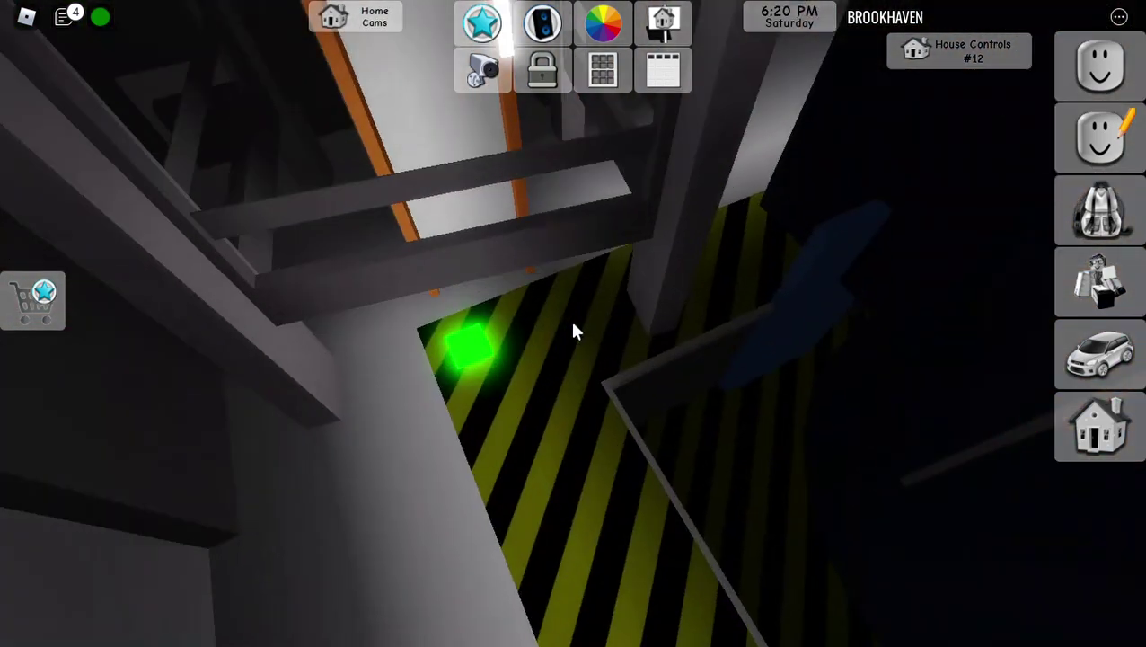
key(w)
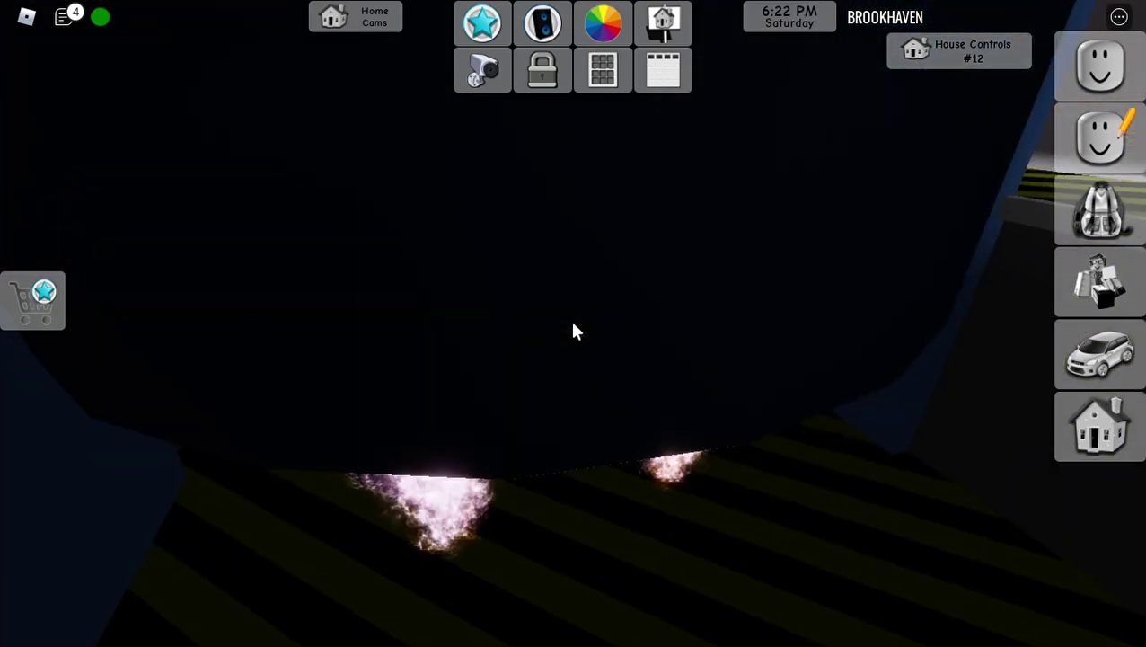
key(w)
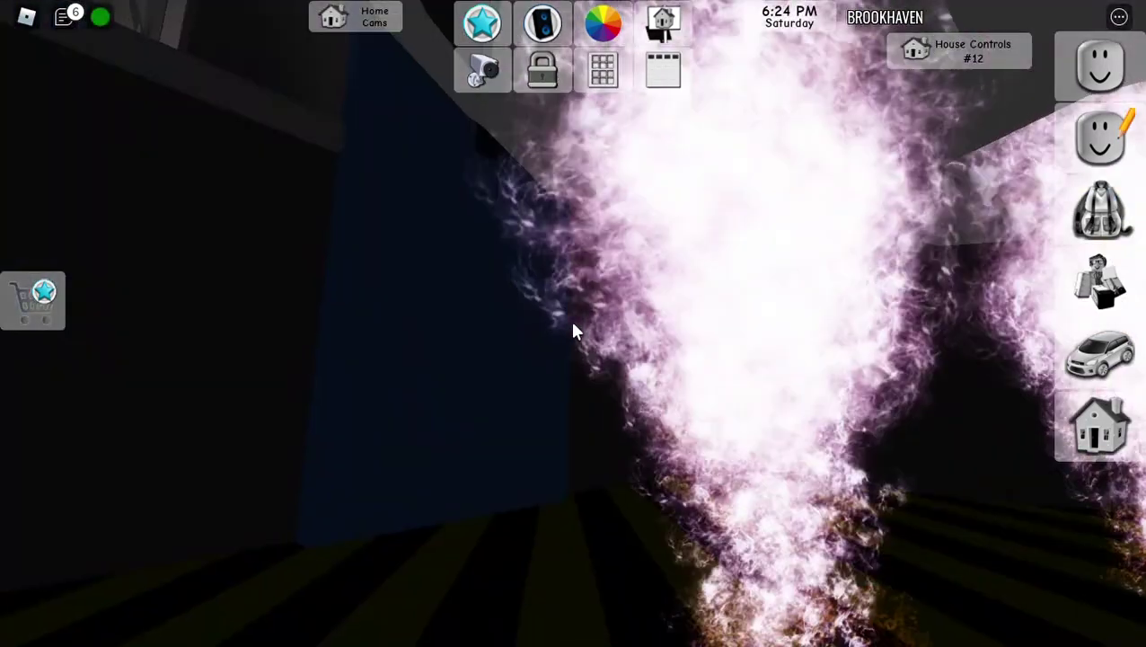
key(w)
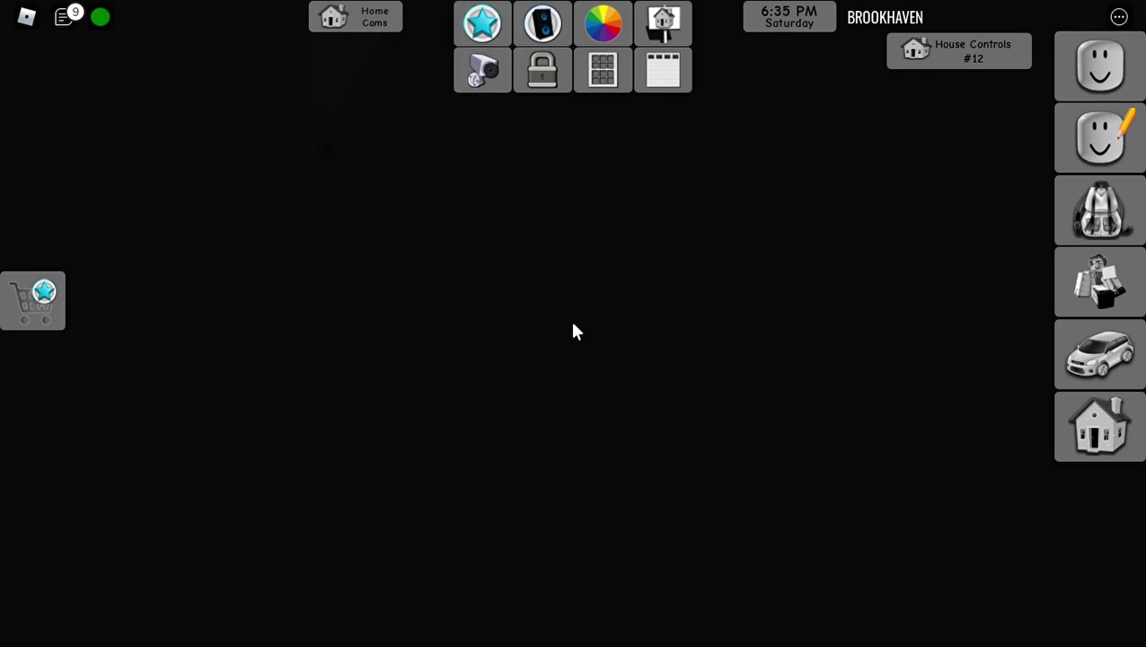
Step: Walk past the dark staircase into the orange-beamed tower's elevator and send it up
key(w)
key(w)
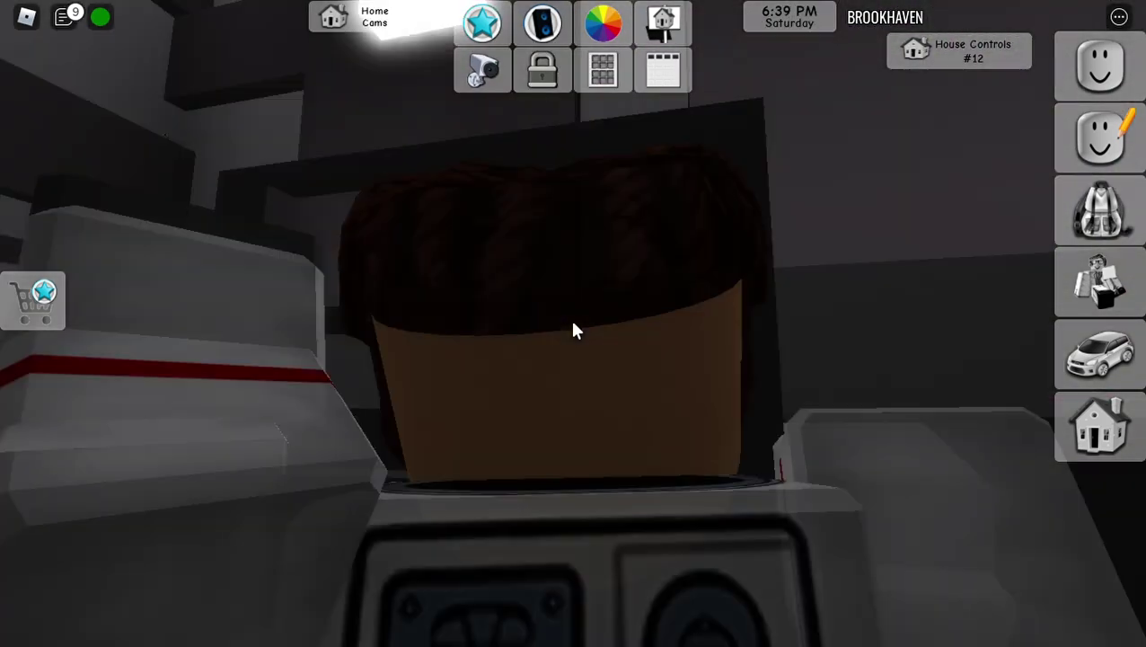
key(w)
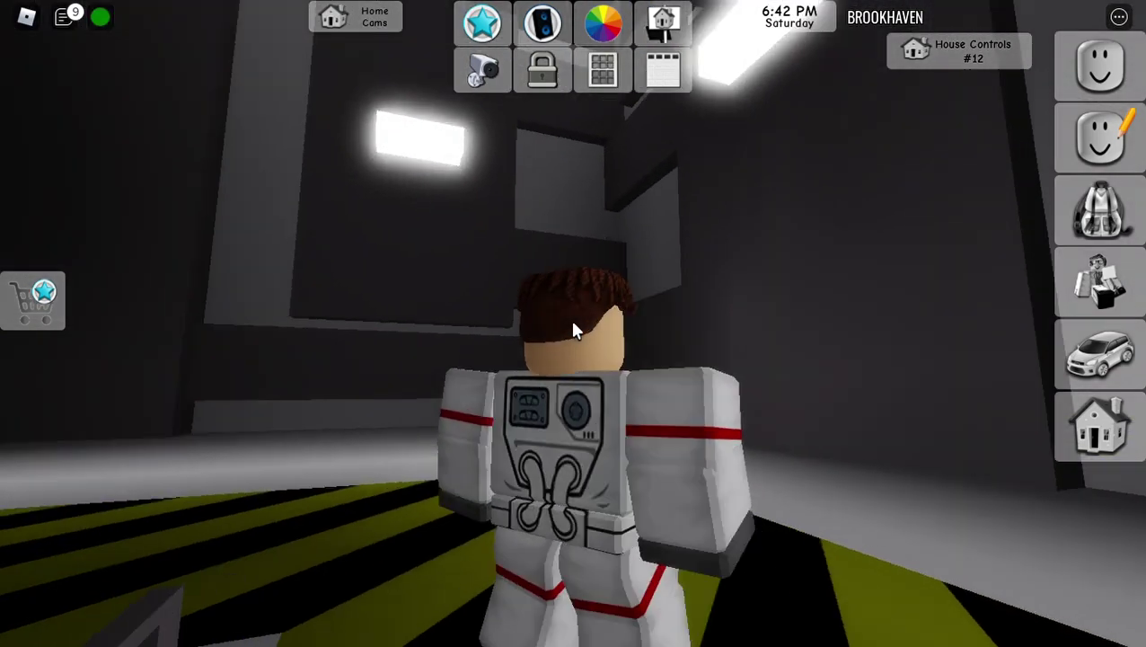
key(w)
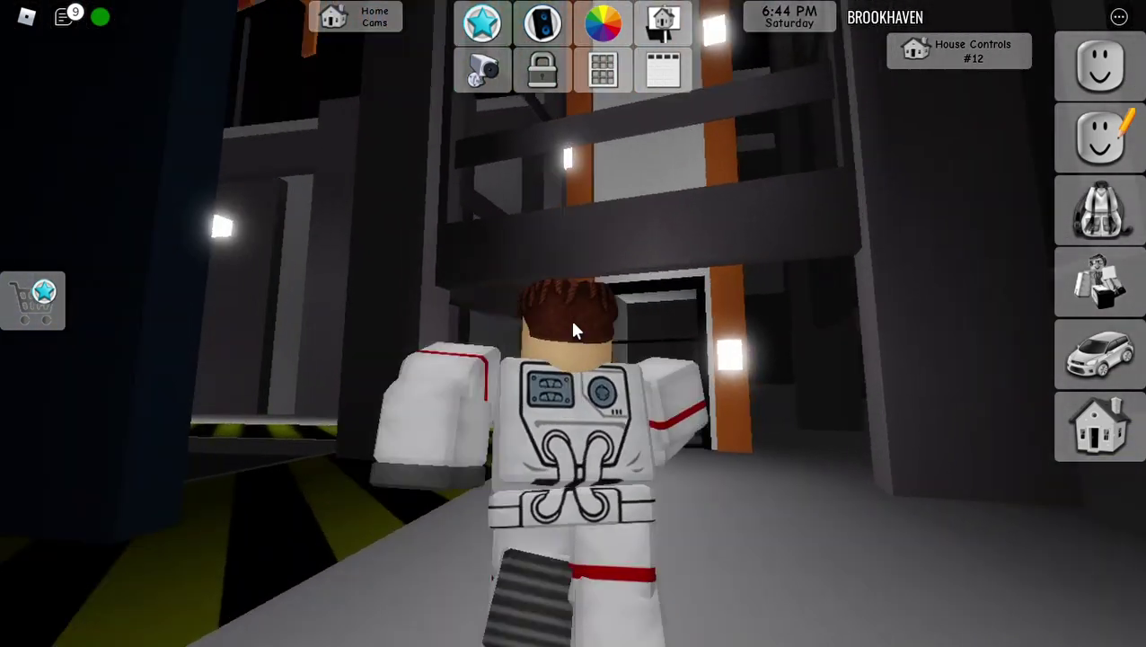
scroll(575, 331, up, 3)
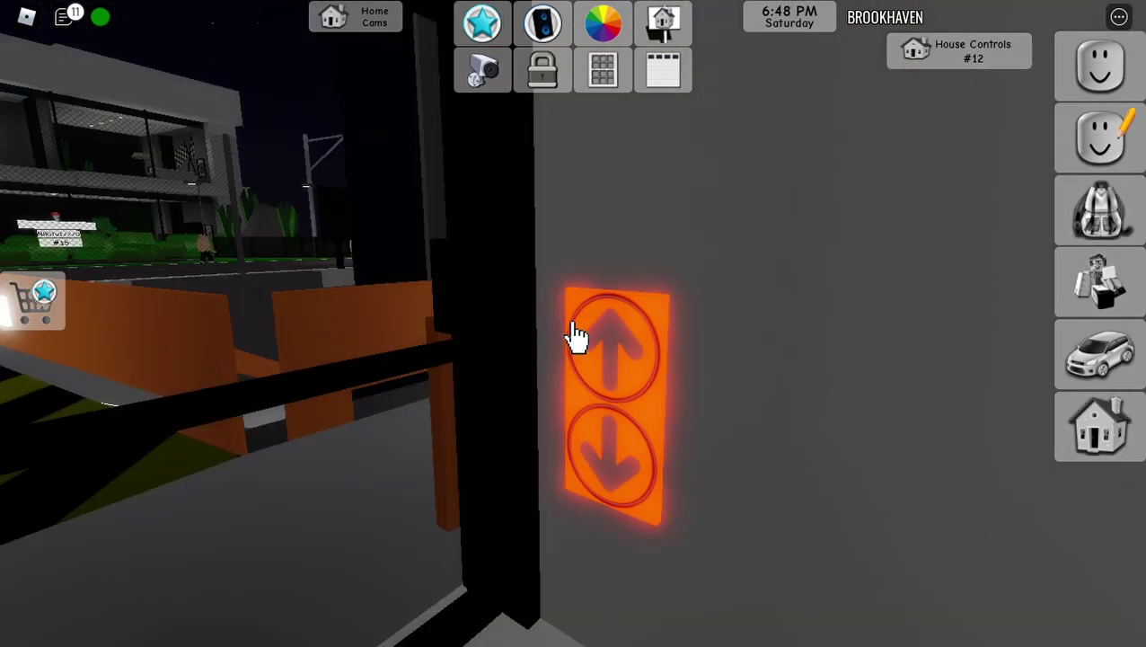
click(576, 334)
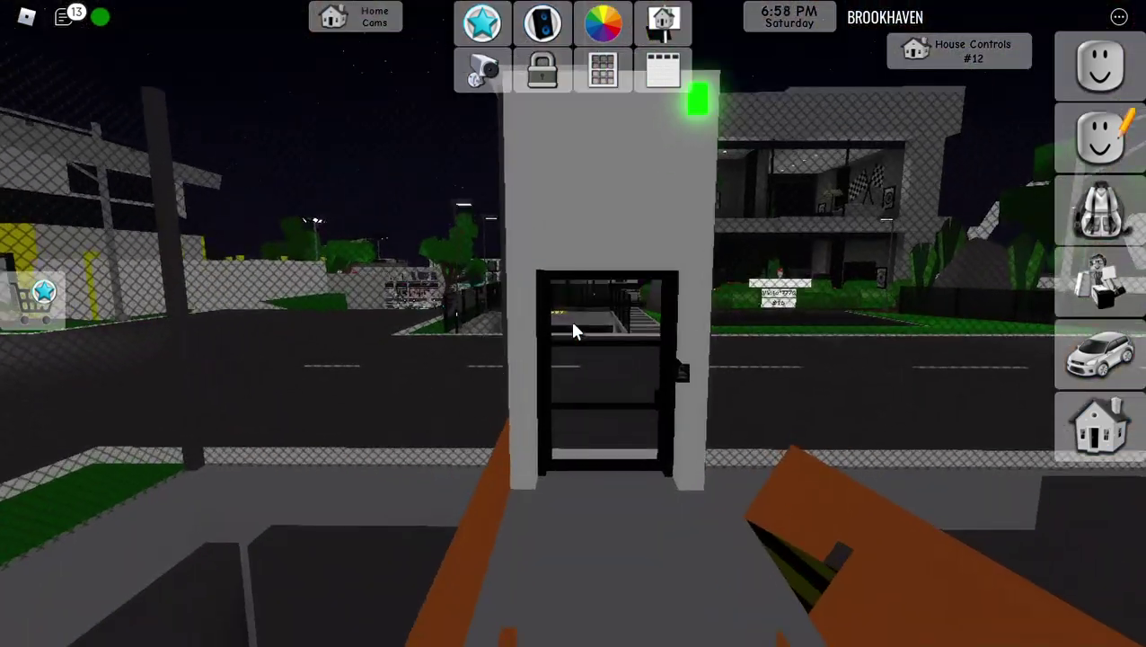
Step: Walk out the gate to the #12 house sign and open the House Sign editor
key(w)
key(w)
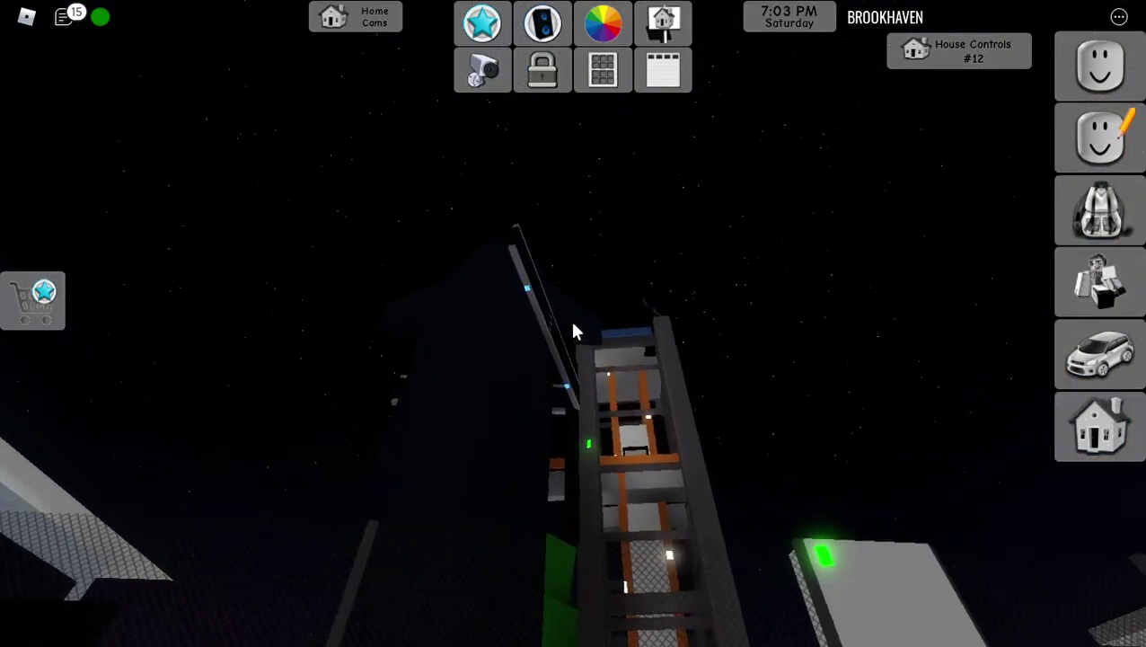
key(w)
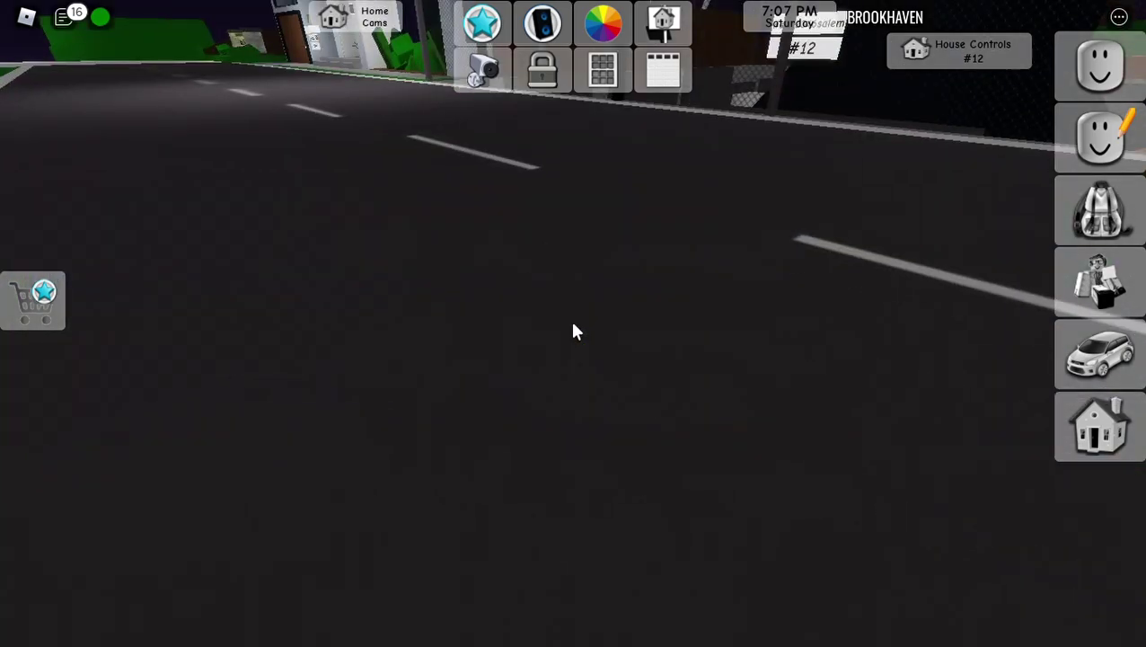
scroll(576, 331, down, 5)
key(w)
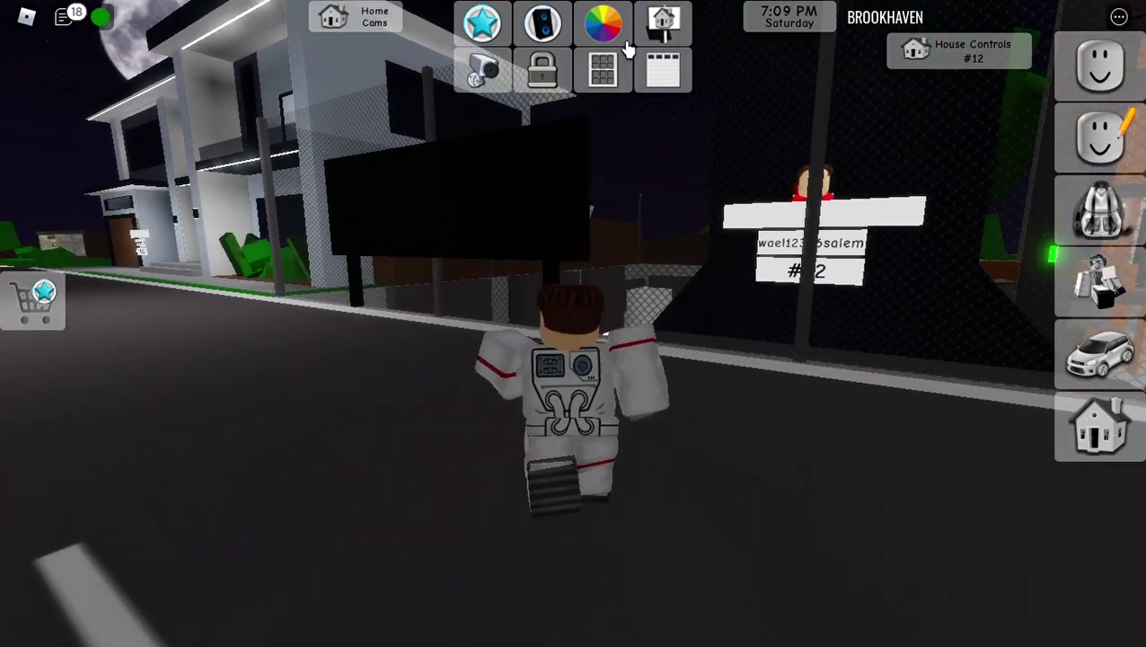
click(647, 79)
text(space-x)
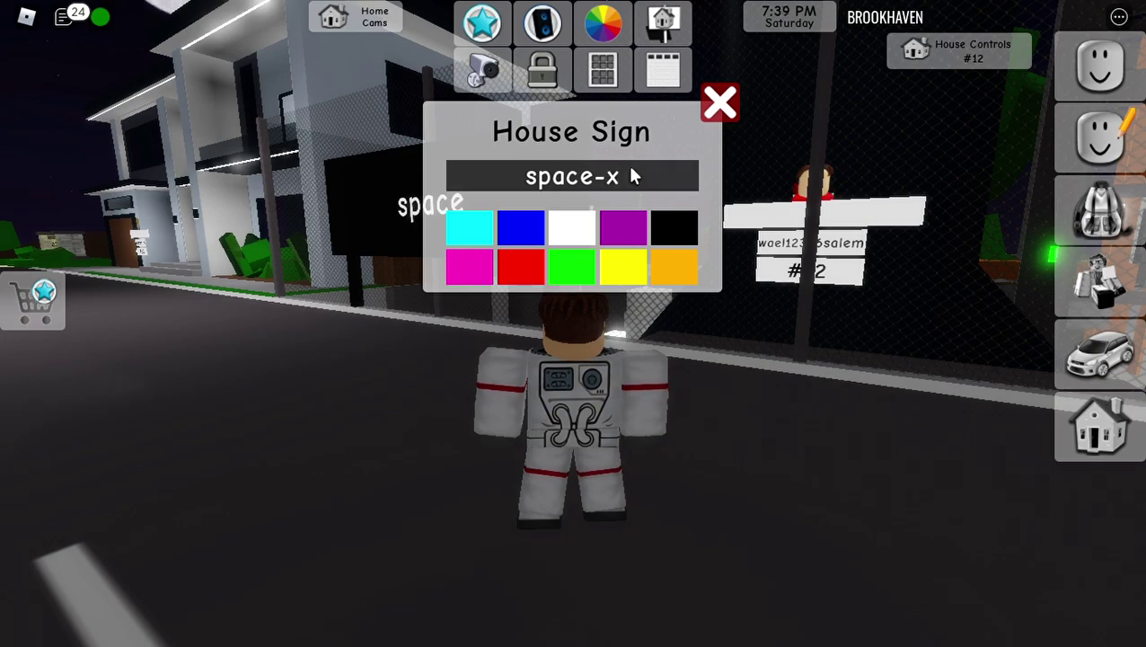
Step: Confirm 'space-x' as the sign text and close the editor with the red X
key(Return)
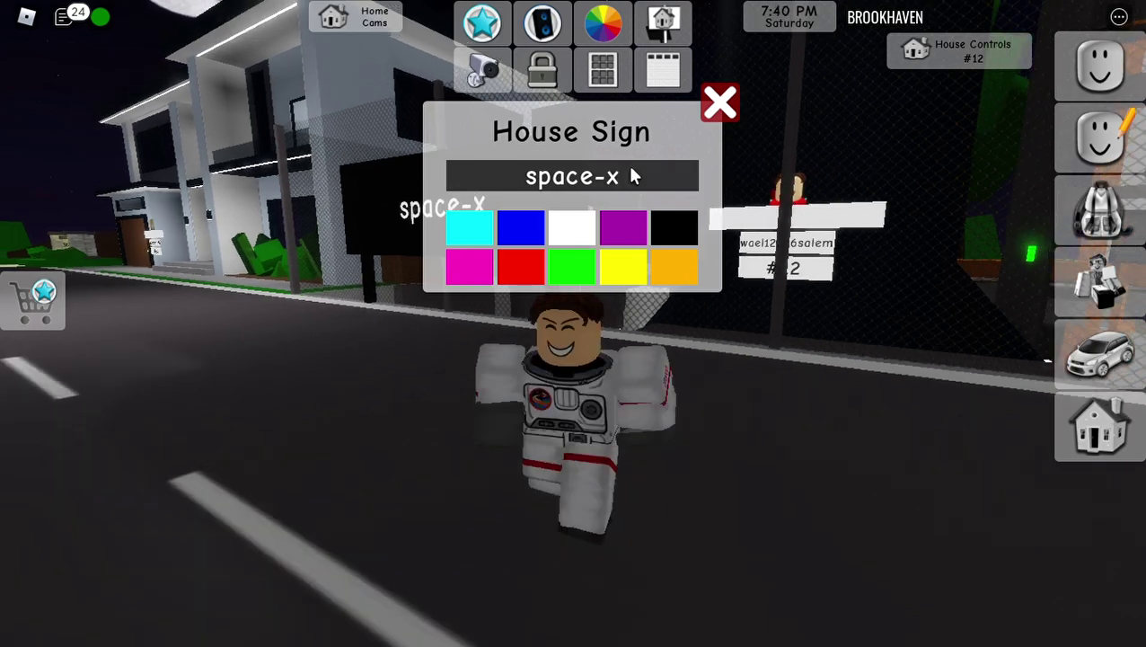
key(w)
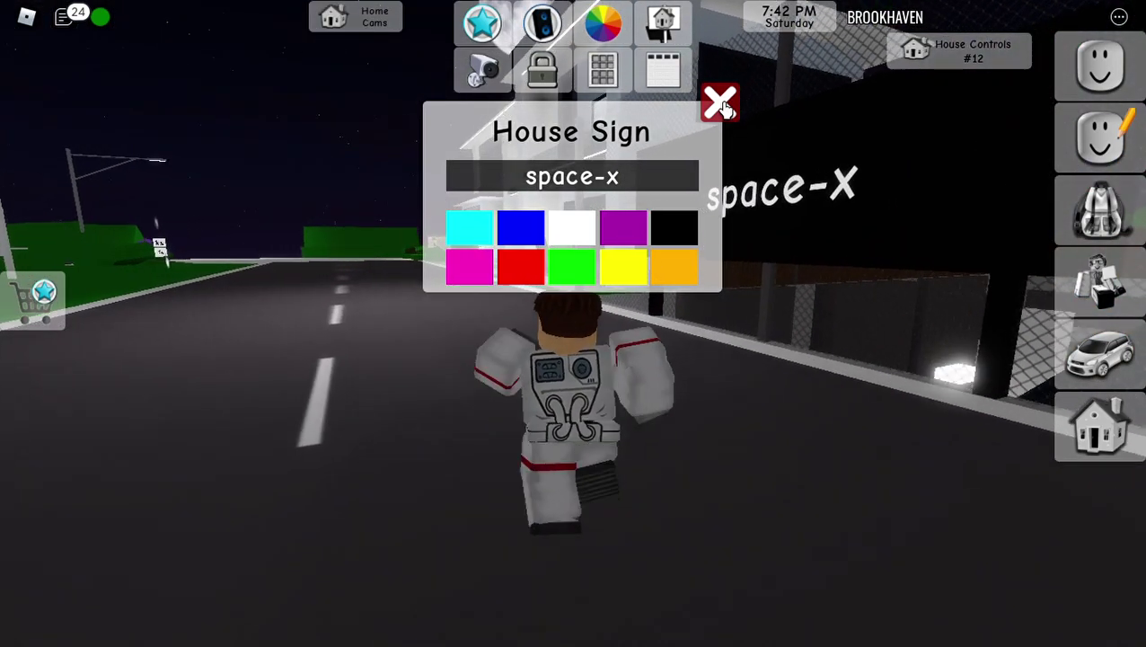
click(721, 104)
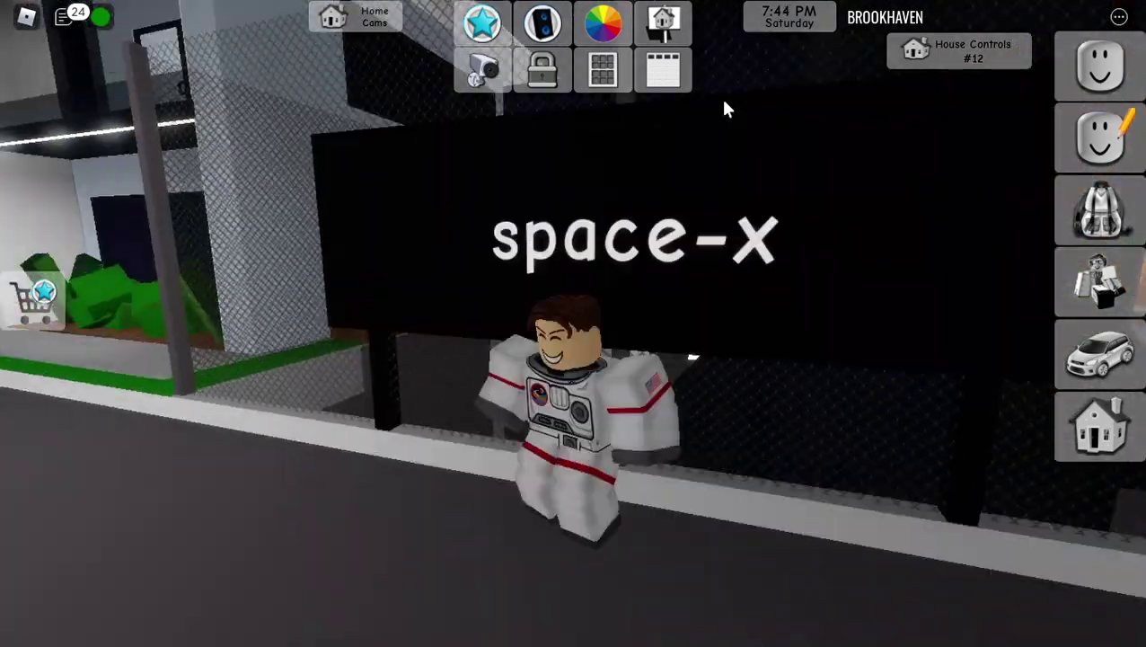
Step: Run from the night street up the orange-railed ramp, ride the elevator up, and step out toward the railing
key(w)
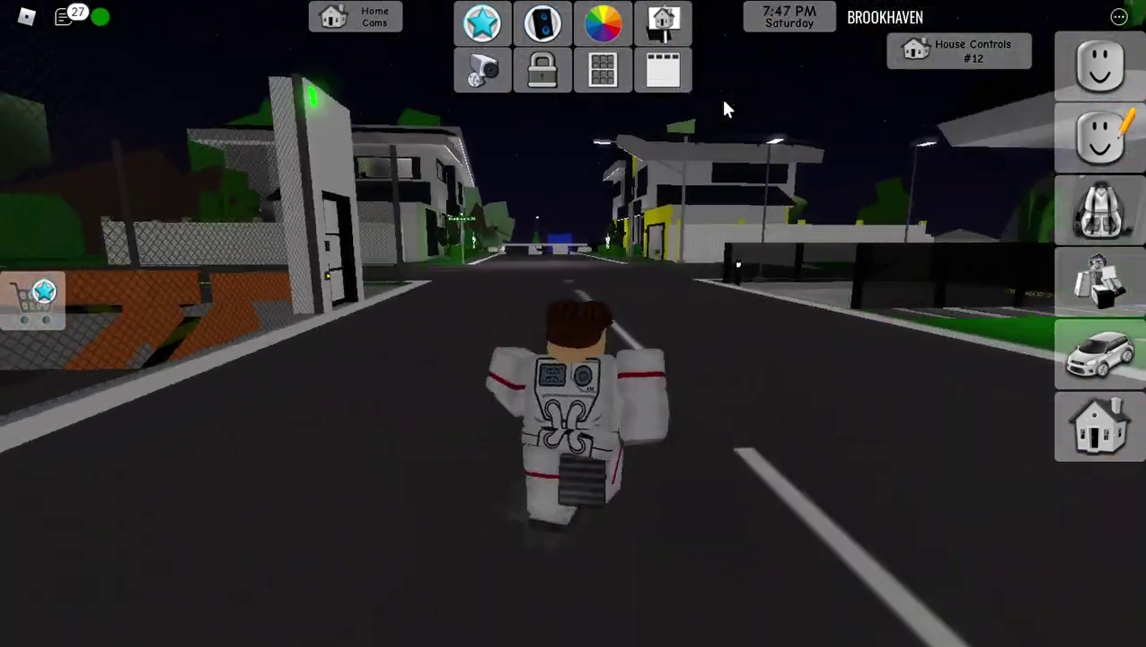
key(a)
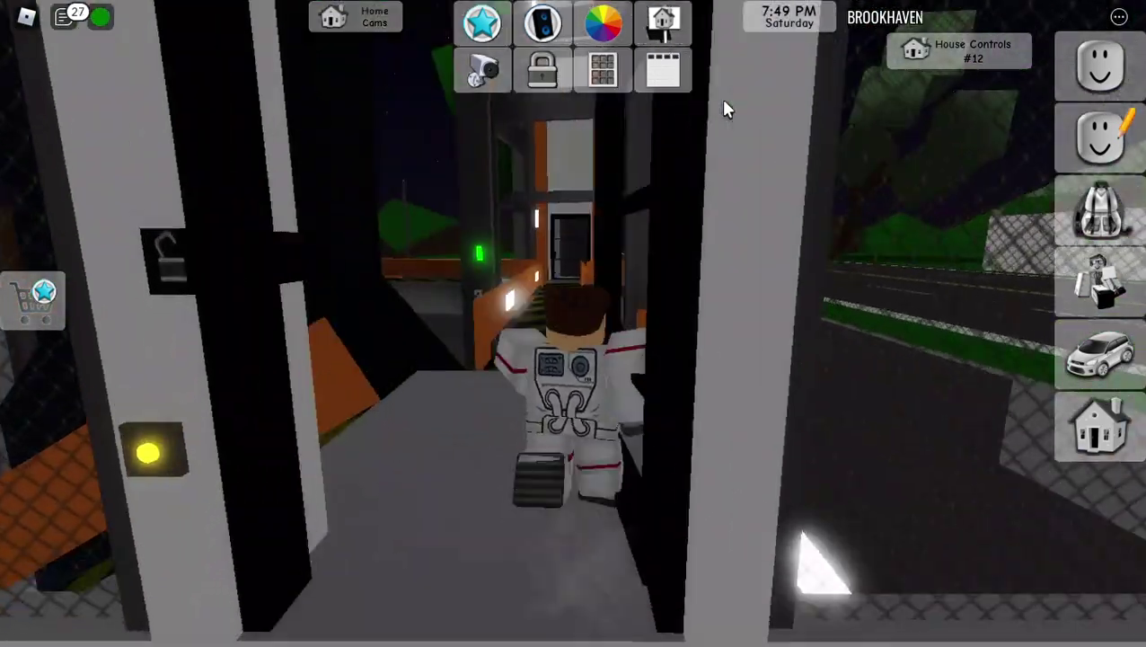
key(w)
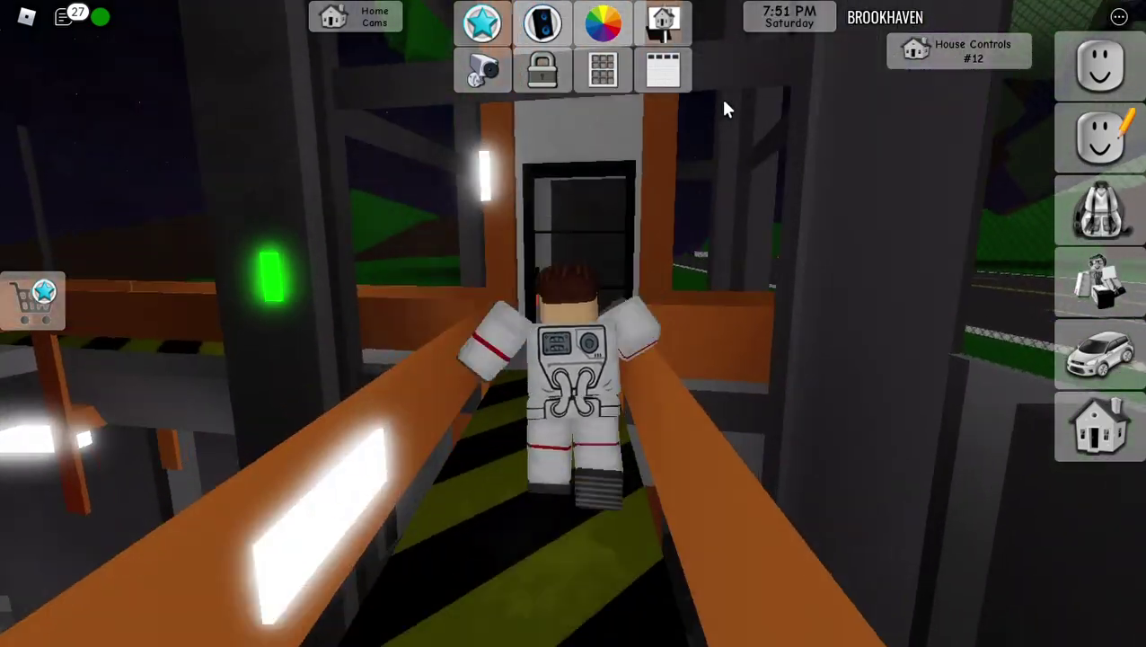
key(w)
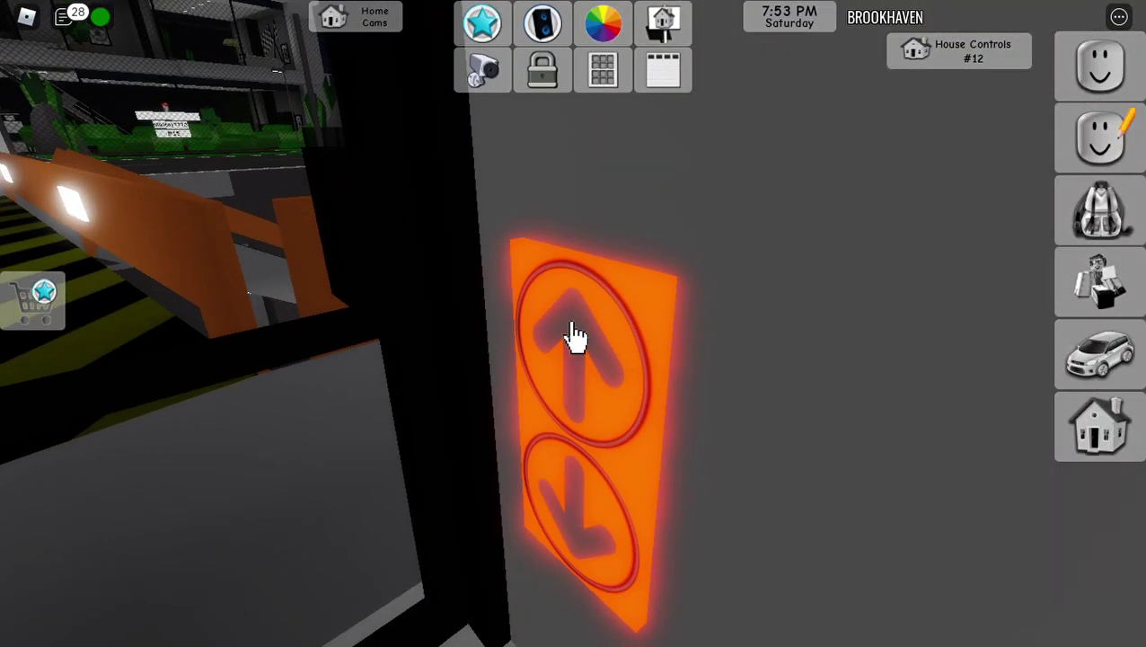
click(576, 336)
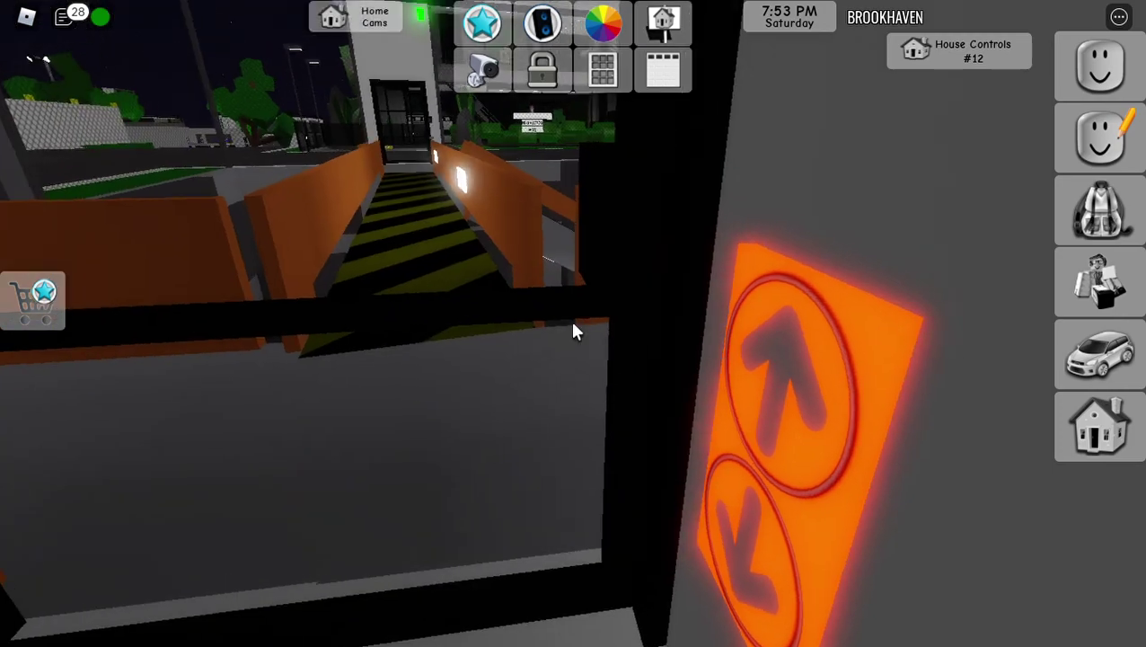
key(s)
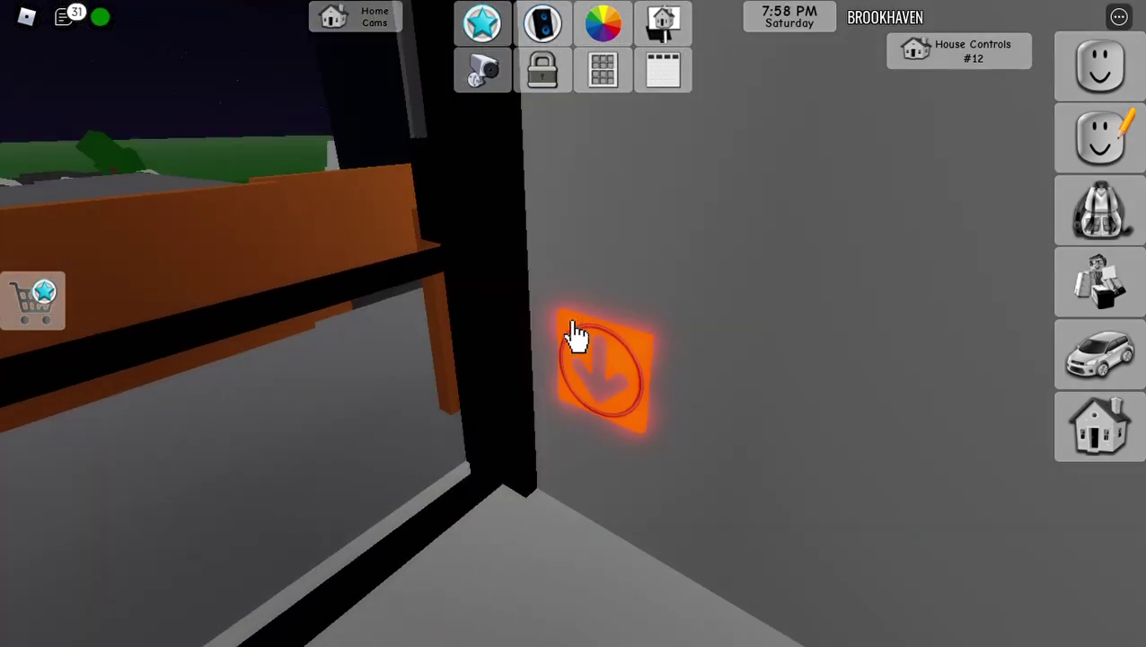
key(w)
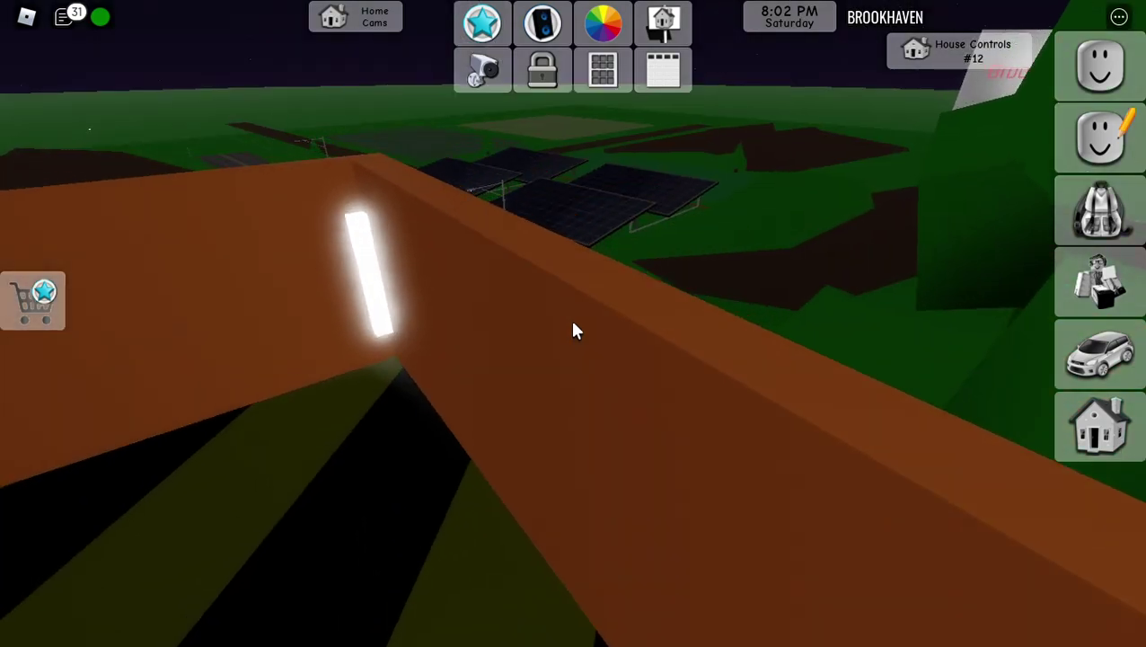
Step: Move along the grey walkway and scaffolding to the ladder, facing the railed walkway
key(space)
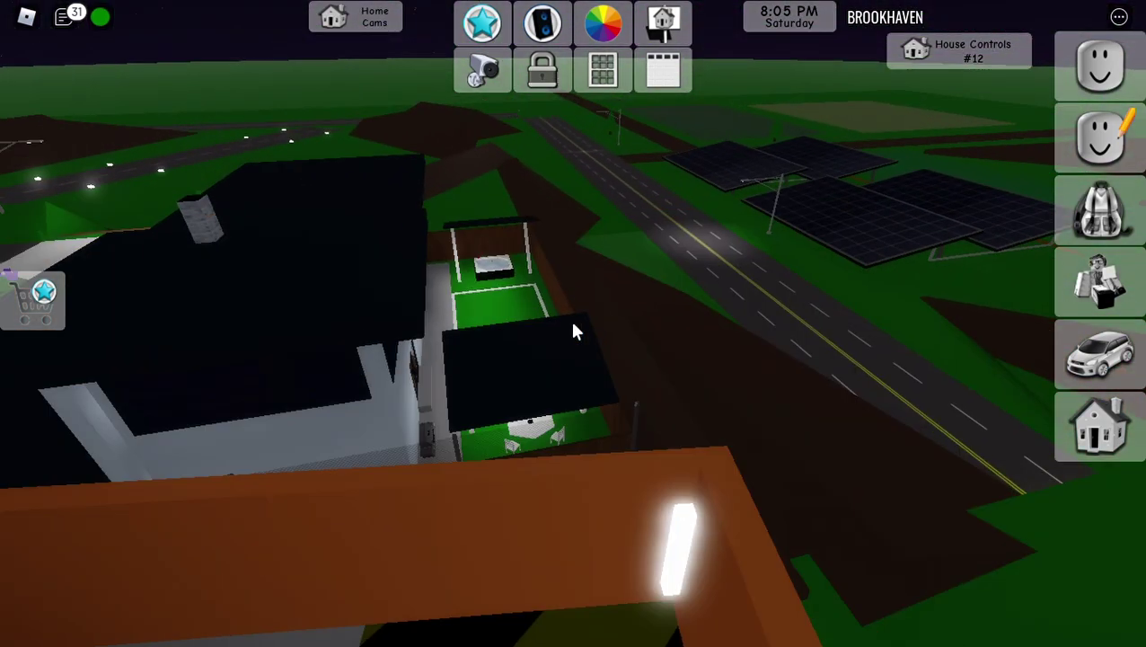
key(w)
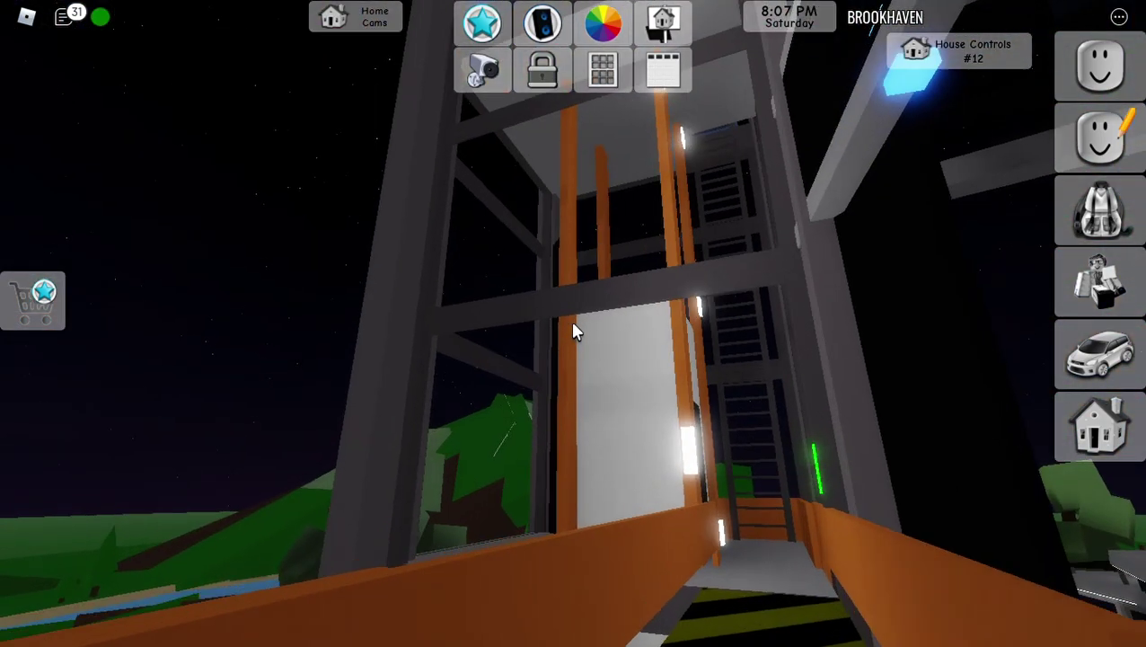
key(w)
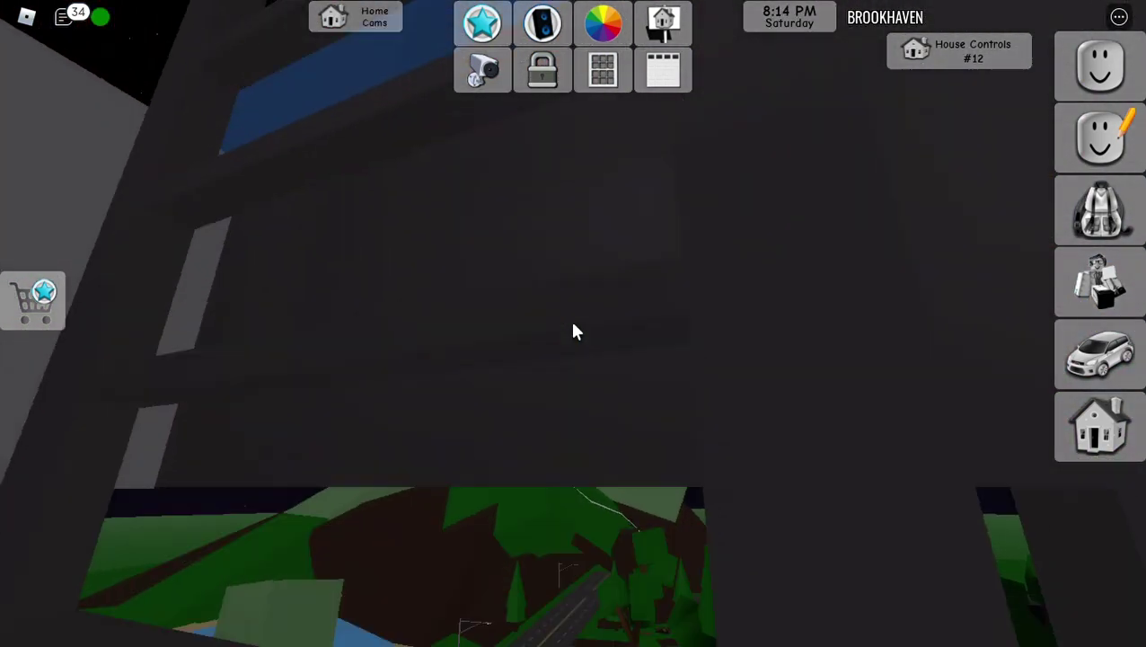
key(w)
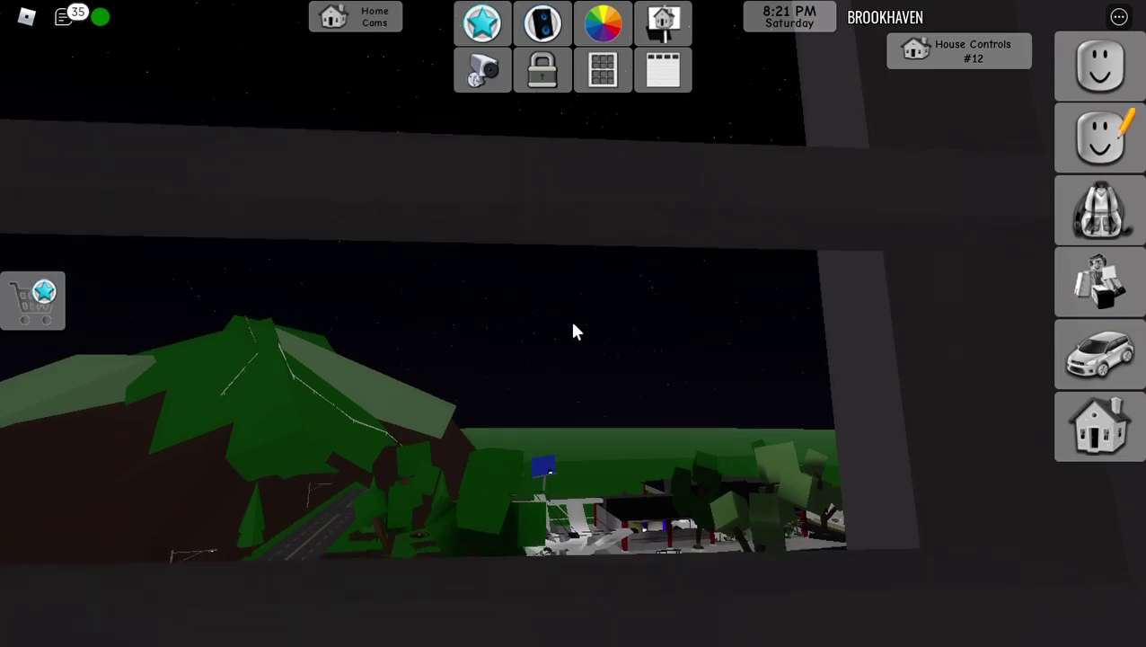
key(w)
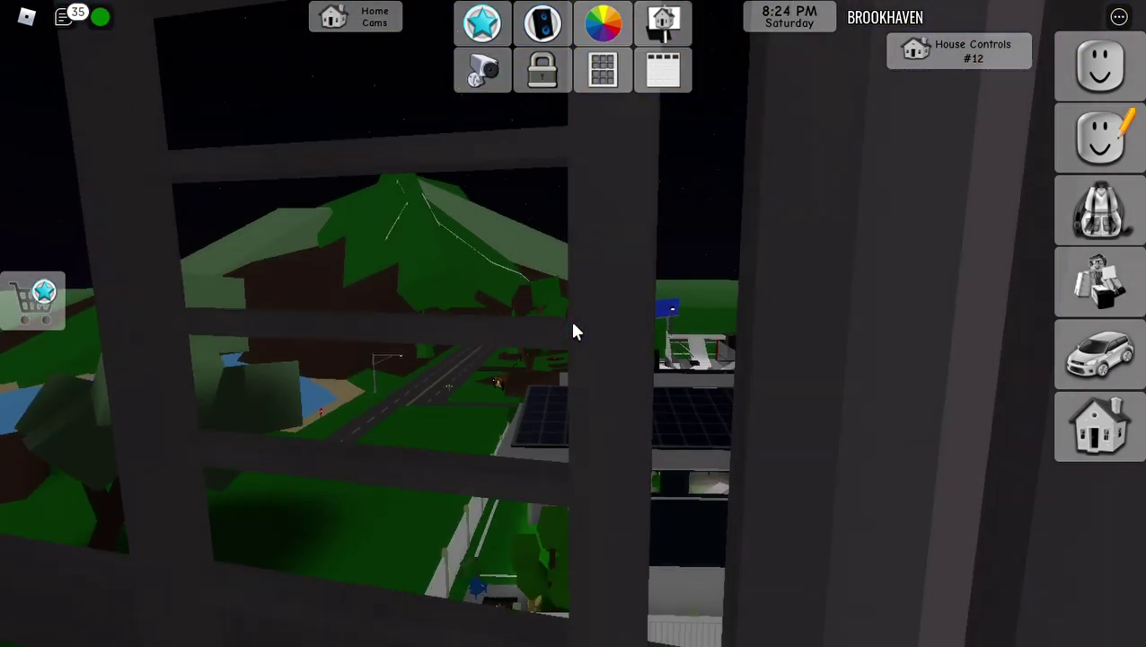
key(Left)
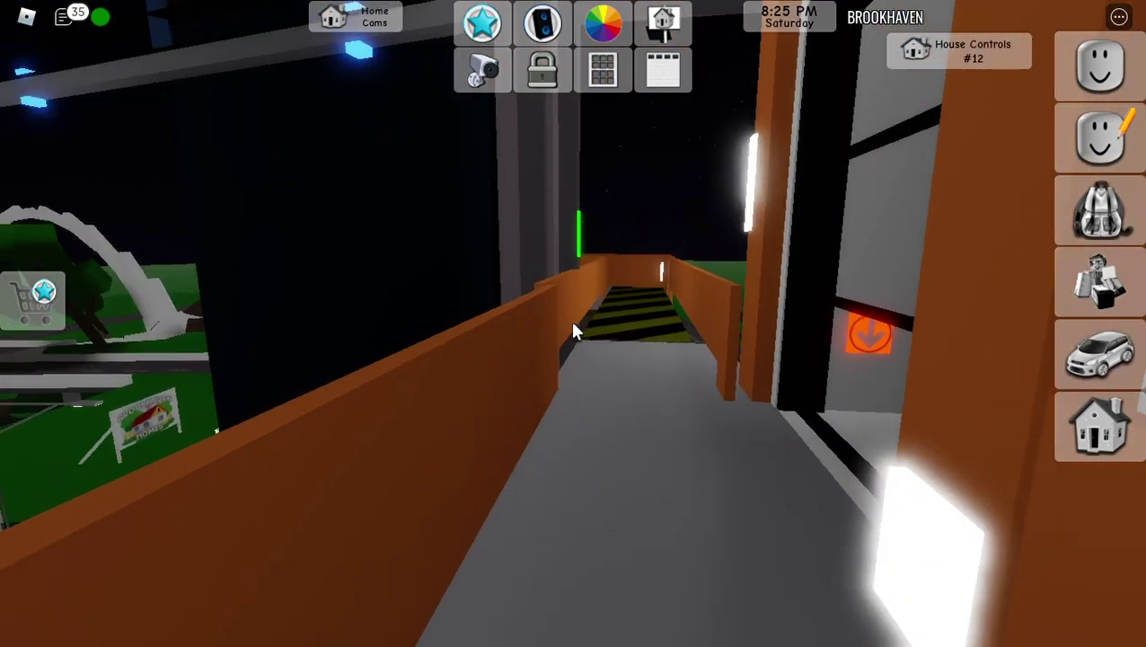
Step: Climb the ladder onto the grey rooftop, look around, then return to the striped walkway
key(w)
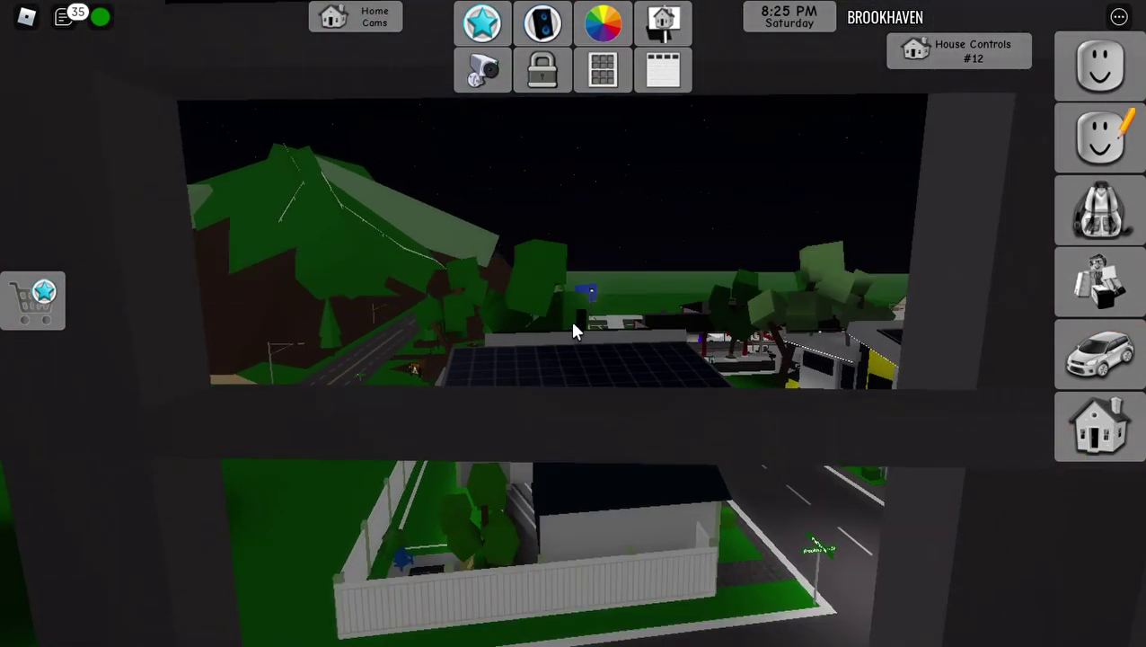
key(w)
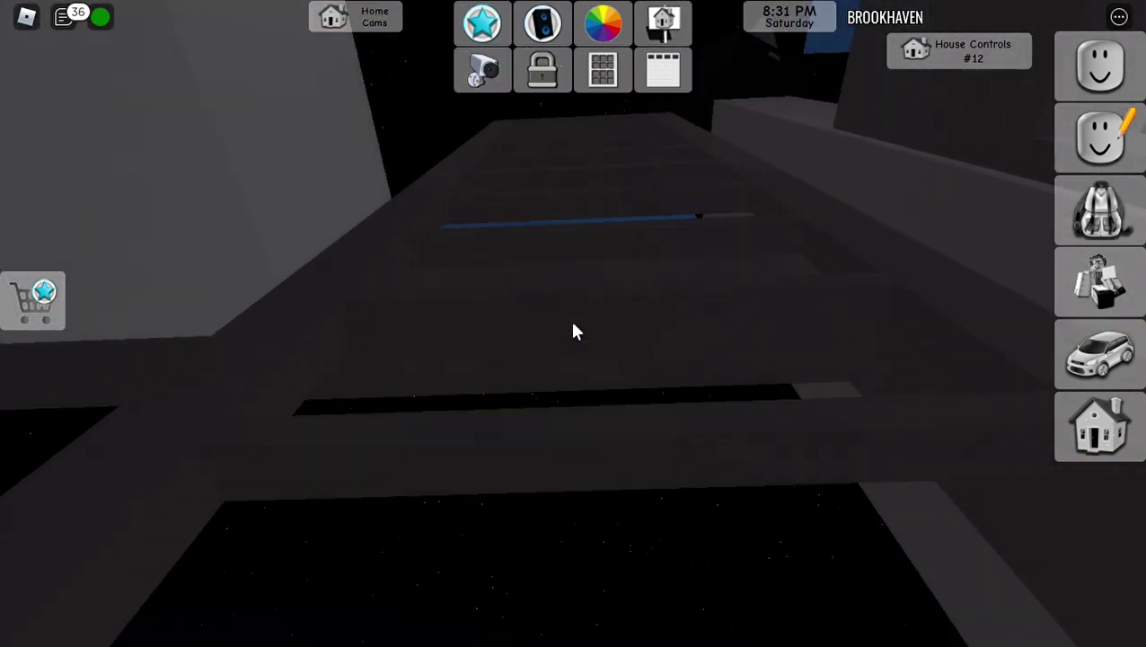
key(w)
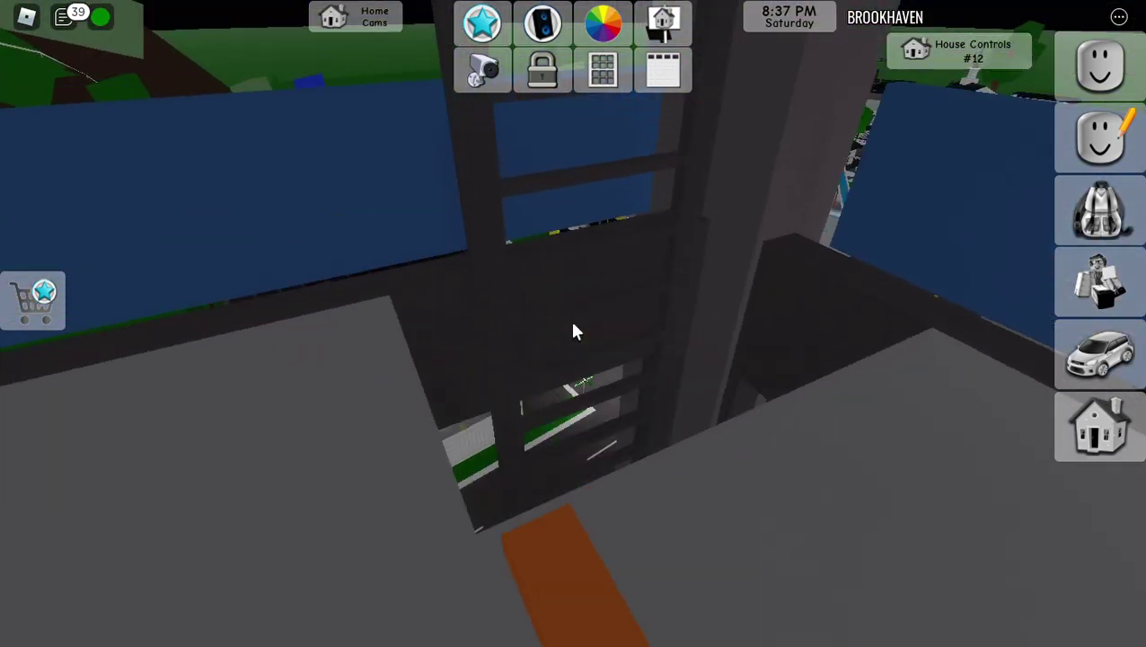
key(w)
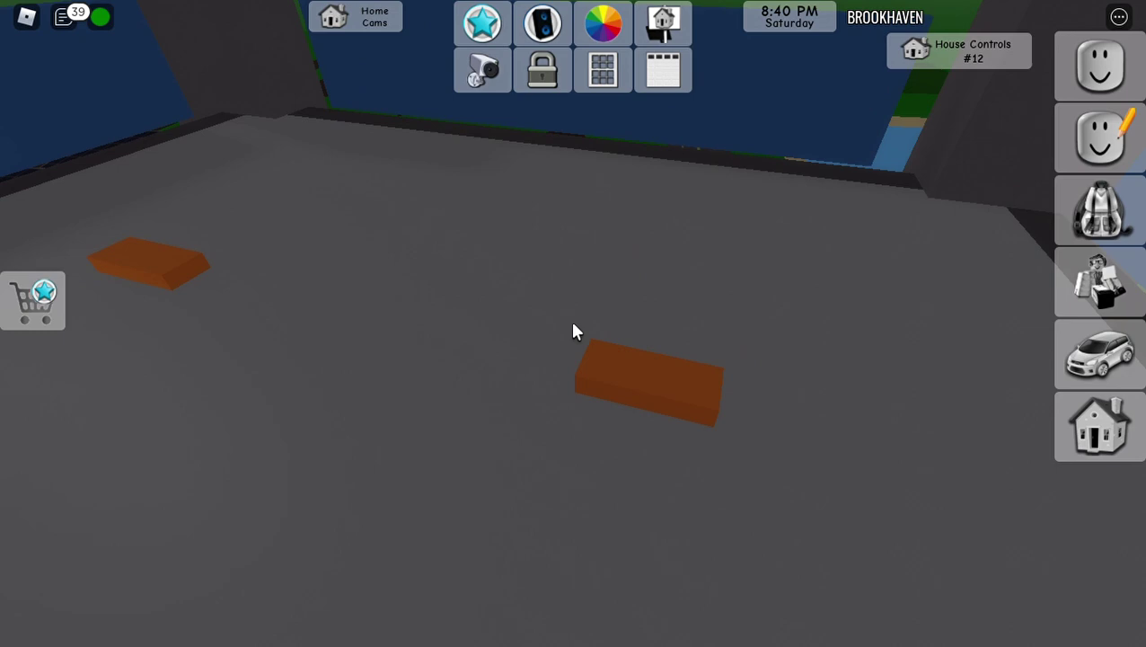
key(w)
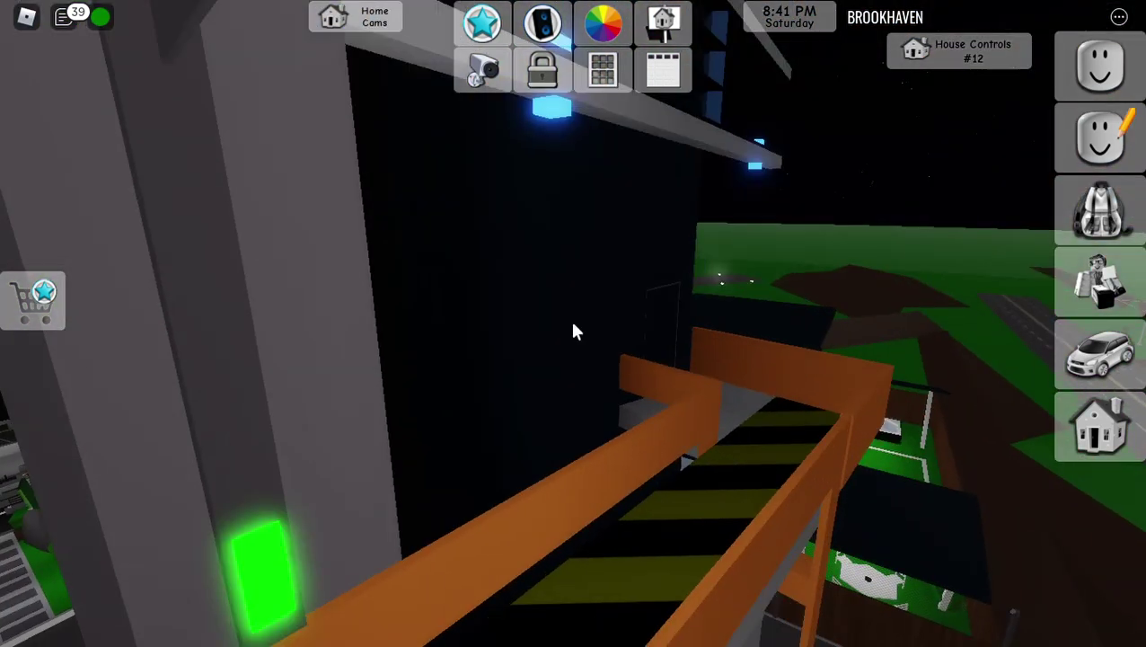
scroll(575, 331, down, 3)
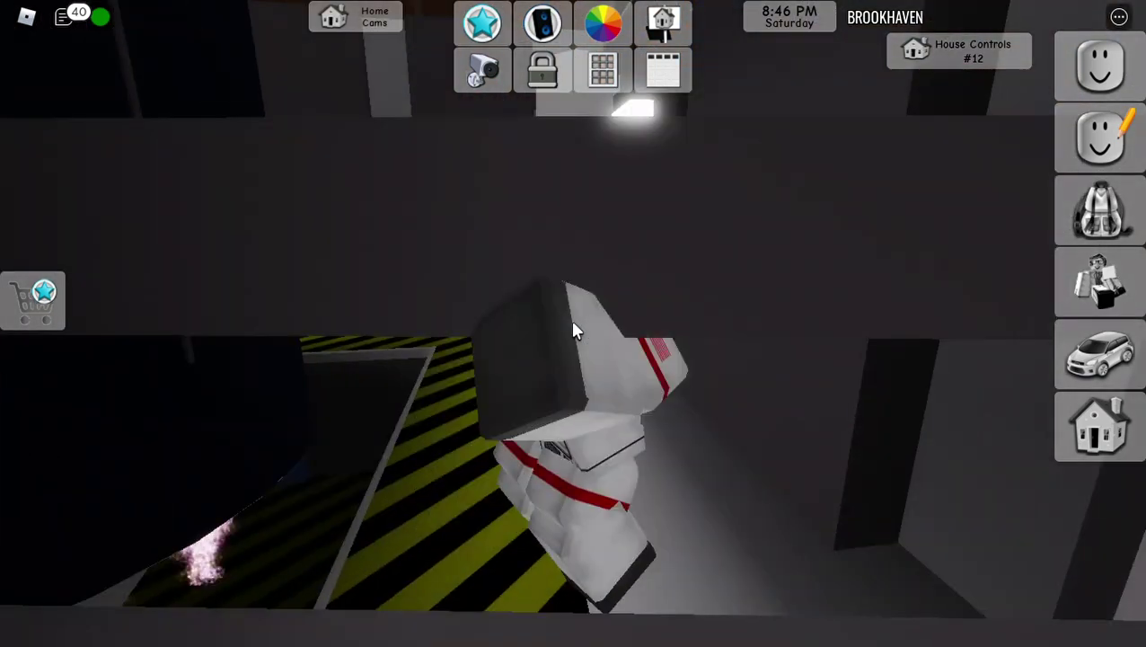
Step: Run along the striped walkway through the doorway into the grey room by the white pillar
key(s)
key(s)
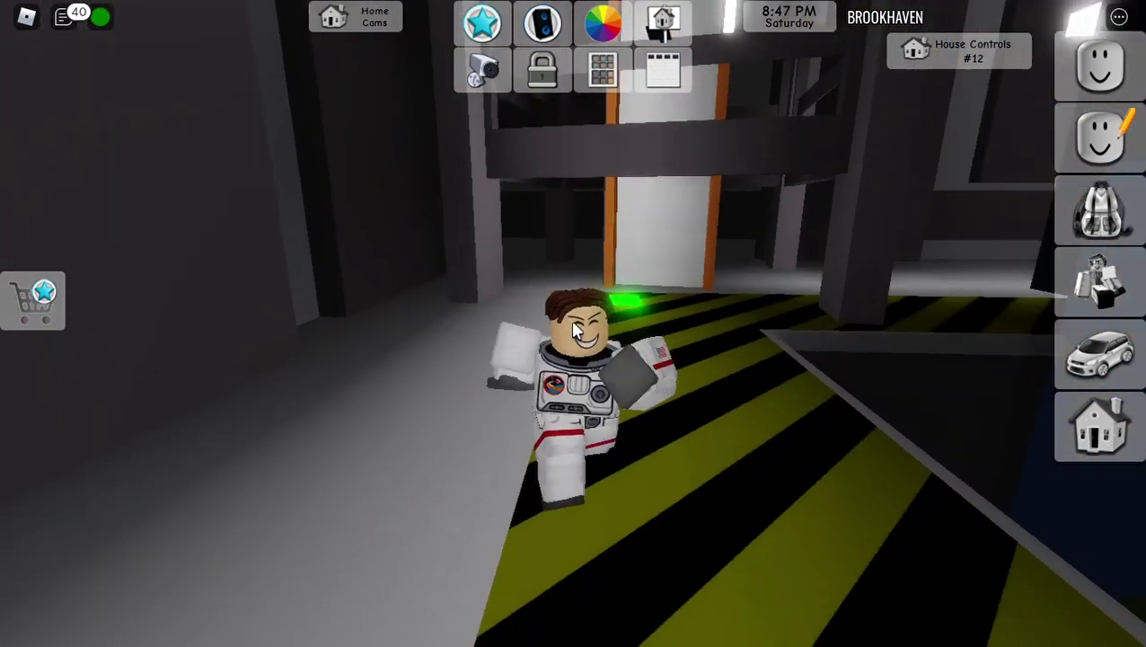
key(s)
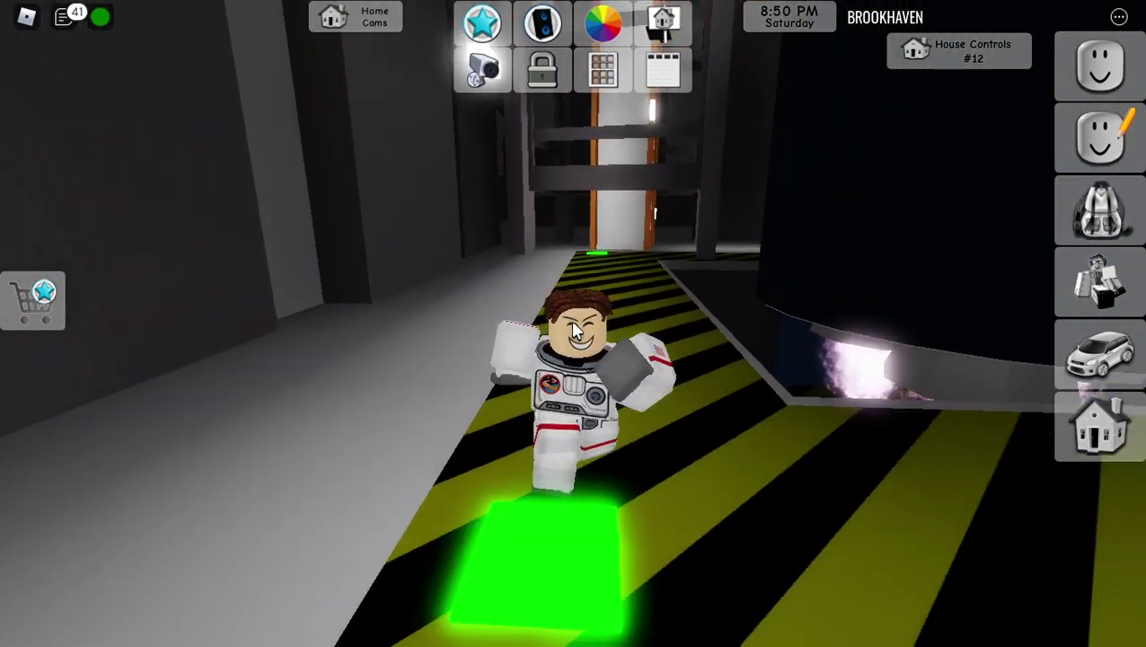
key(s)
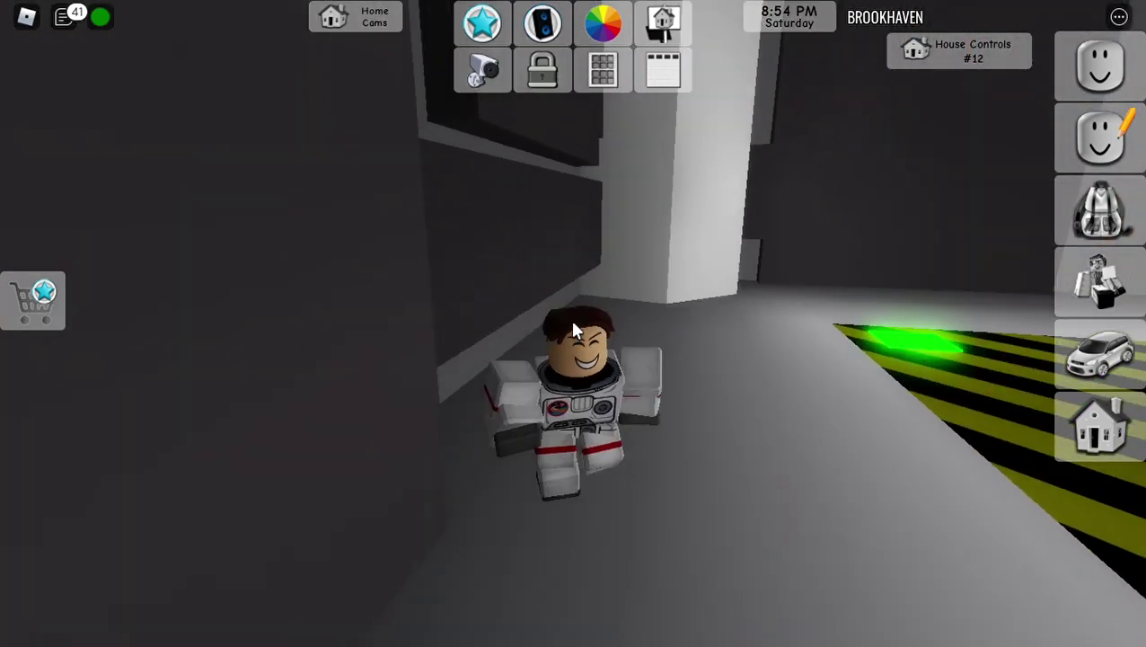
key(s)
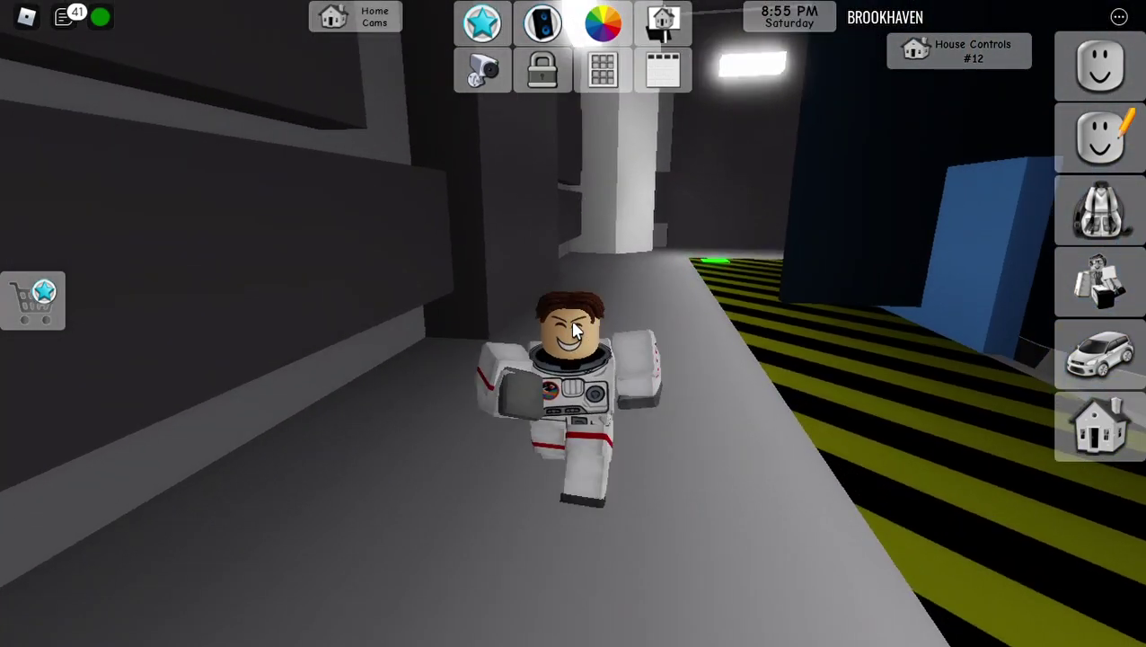